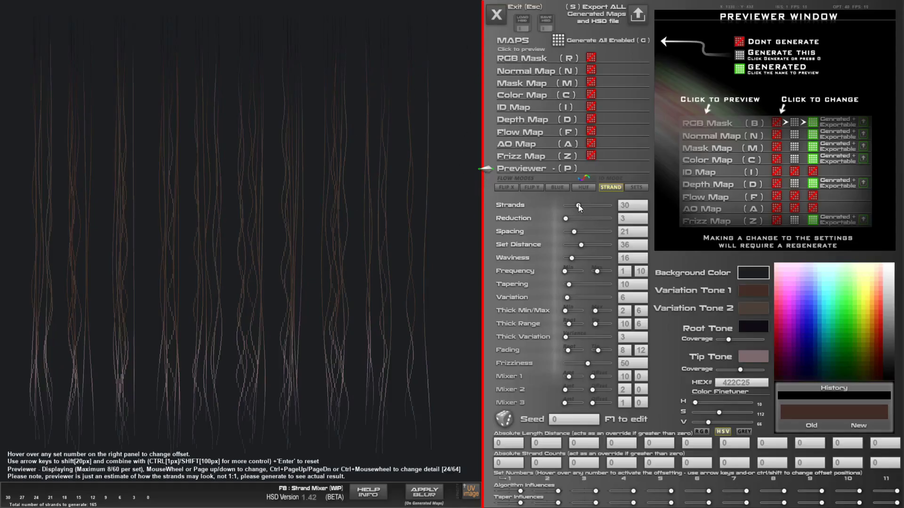
- Lower the strands per set from 30 to 25 and check the preview detail at 33/64
{"action": "mouse_move", "coordinate": [578, 205]}
{"action": "left_mouse_down"}
{"action": "mouse_move", "coordinate": [588, 207]}
{"action": "mouse_move", "coordinate": [575, 206]}
{"action": "left_mouse_up"}
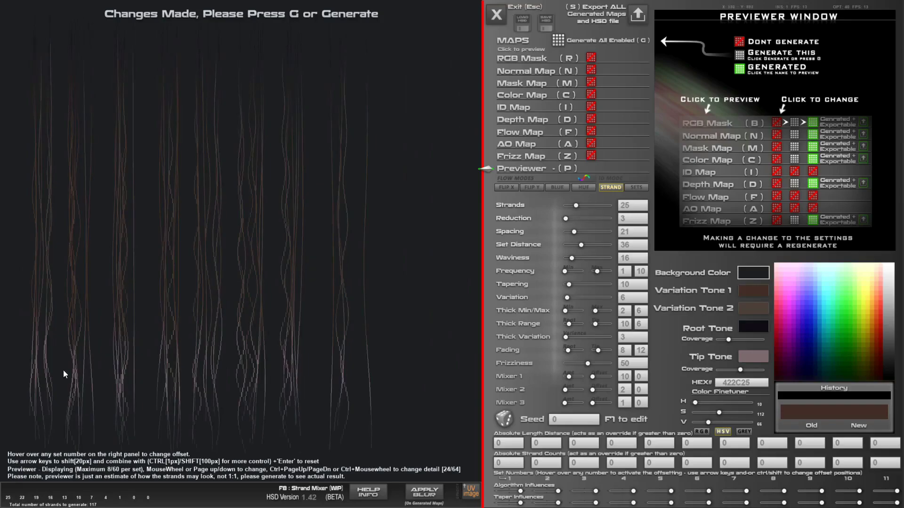
{"action": "scroll", "coordinate": [50, 233], "scroll_direction": "down", "scroll_amount": 6, "text": "ctrl"}
{"action": "scroll", "coordinate": [50, 233], "scroll_direction": "up", "scroll_amount": 3, "text": "ctrl"}
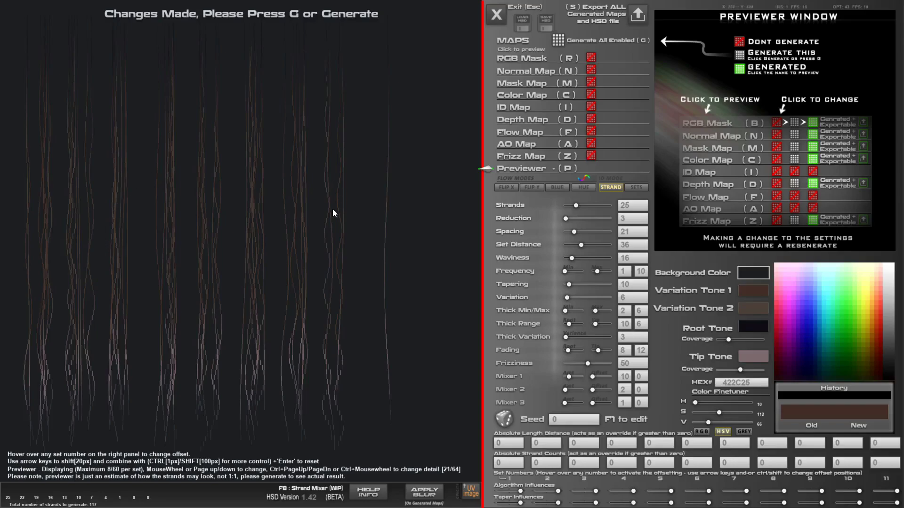
{"action": "scroll", "coordinate": [328, 221], "scroll_direction": "down", "scroll_amount": 10, "text": "ctrl"}
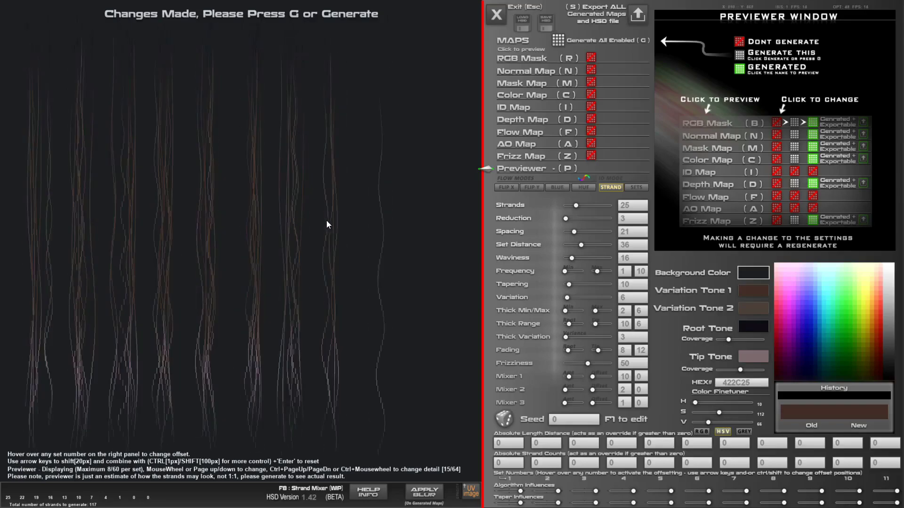
{"action": "scroll", "coordinate": [326, 225], "scroll_direction": "down", "scroll_amount": 7, "text": "ctrl"}
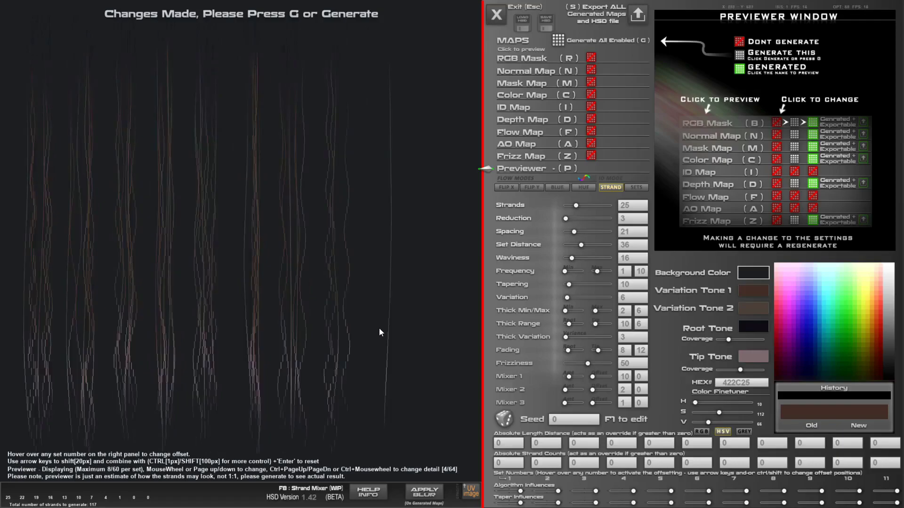
{"action": "scroll", "coordinate": [343, 373], "scroll_direction": "down", "scroll_amount": 4, "text": "ctrl"}
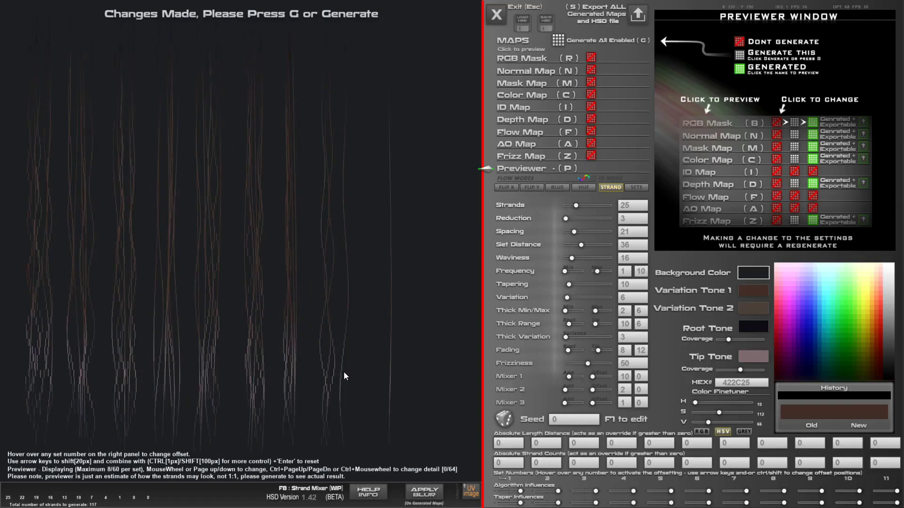
{"action": "scroll", "coordinate": [344, 372], "scroll_direction": "up", "scroll_amount": 12, "text": "ctrl"}
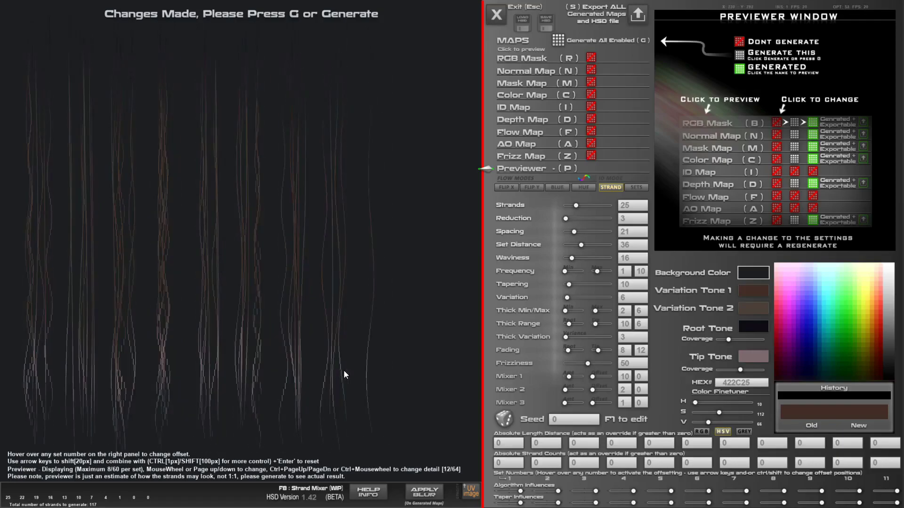
{"action": "scroll", "coordinate": [345, 371], "scroll_direction": "up", "scroll_amount": 13, "text": "ctrl"}
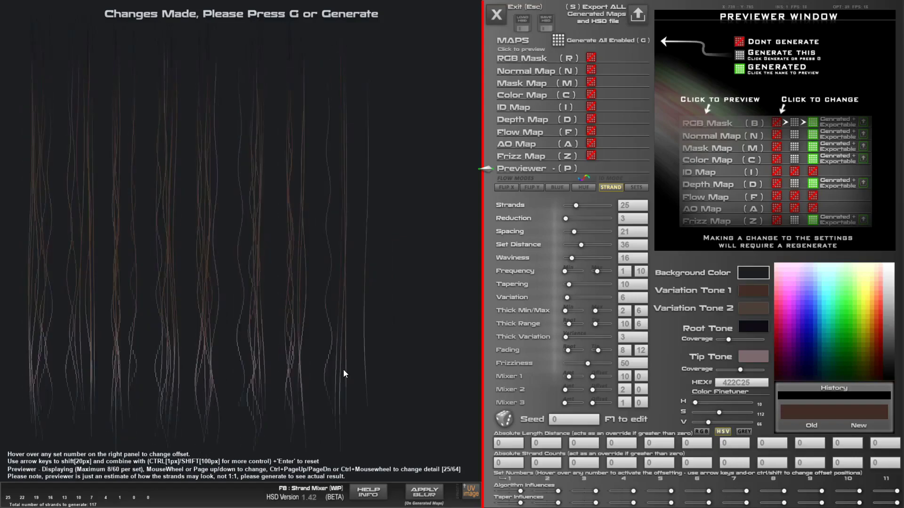
{"action": "scroll", "coordinate": [344, 374], "scroll_direction": "up", "scroll_amount": 8, "text": "ctrl"}
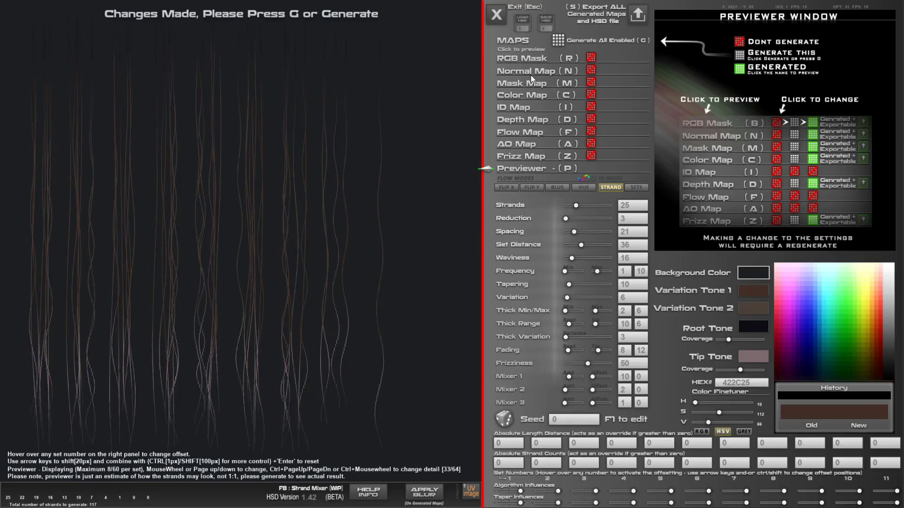
- Generate all enabled maps and preview the resulting brown-strand Color Map
{"action": "left_click", "coordinate": [555, 43]}
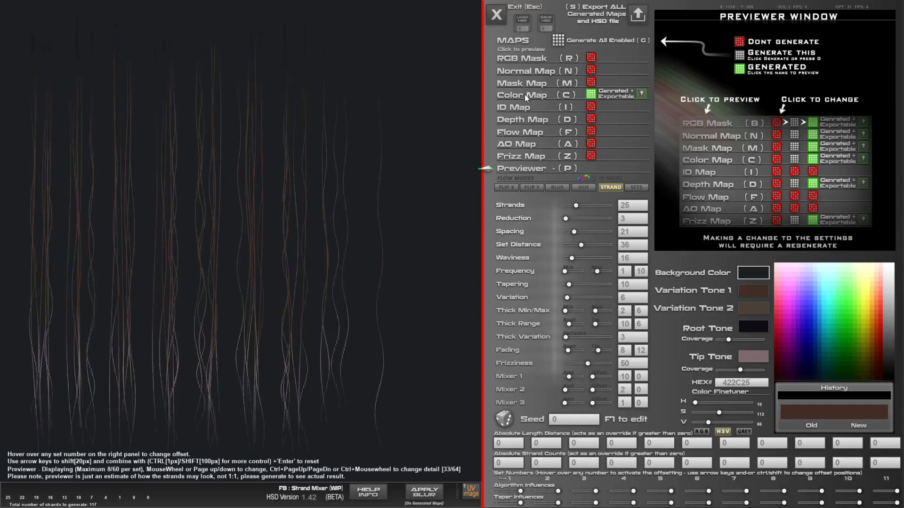
{"action": "left_click", "coordinate": [532, 171]}
{"action": "left_click", "coordinate": [541, 96]}
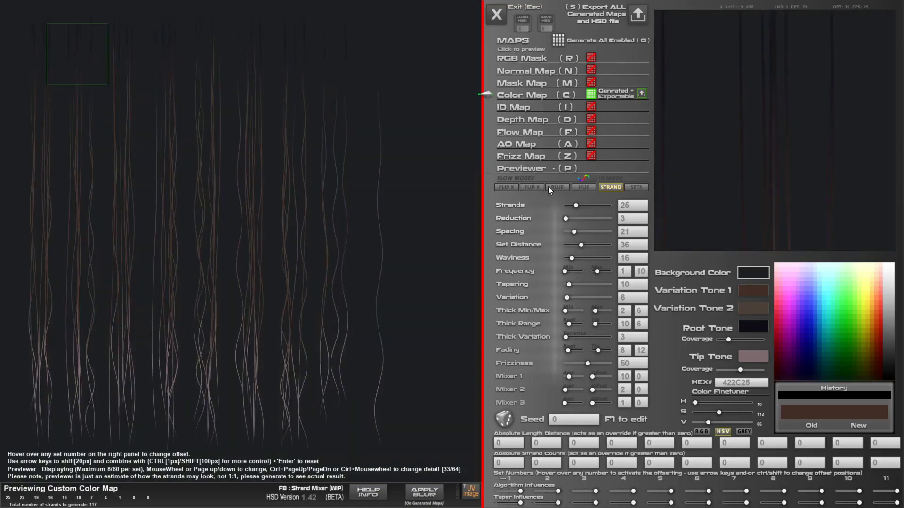
{"action": "left_click", "coordinate": [540, 171]}
{"action": "left_click", "coordinate": [541, 93]}
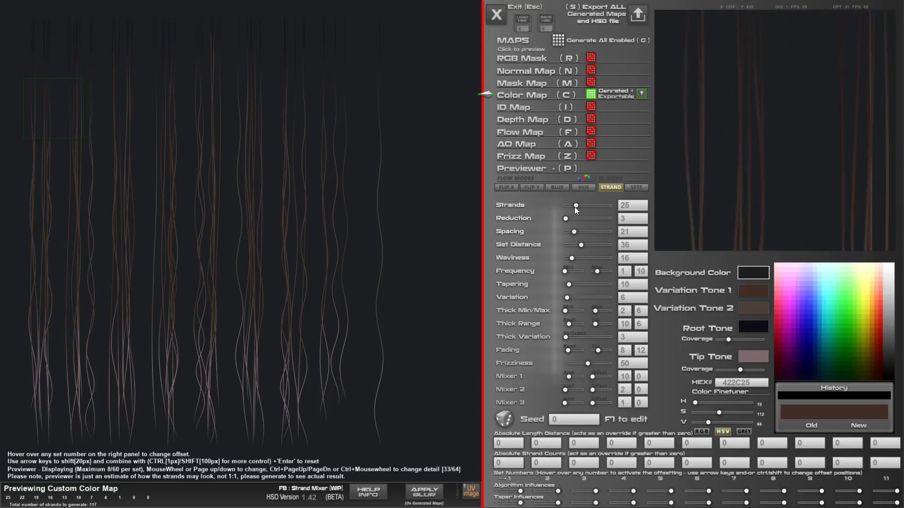
- Set base Strands to 0, Reduction to 49, and set 1's absolute count to 15
{"action": "left_click_drag", "start_coordinate": [574, 207], "coordinate": [569, 206]}
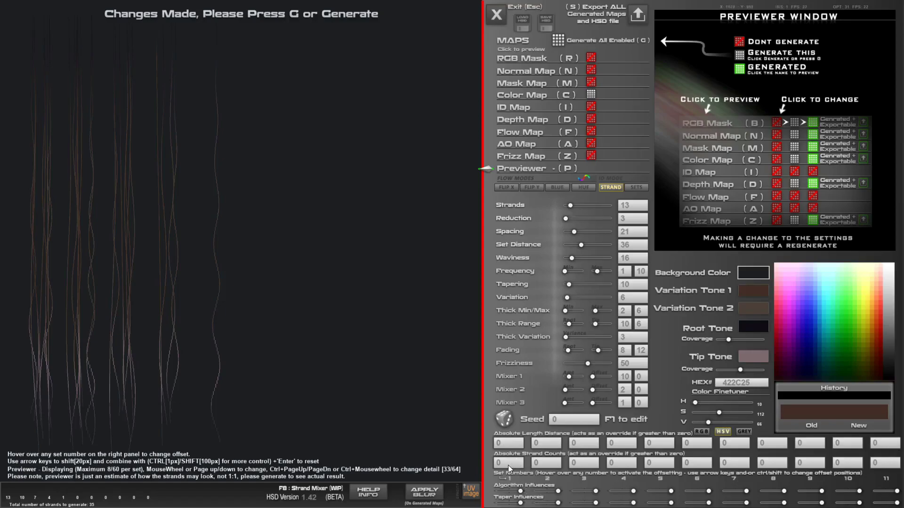
{"action": "mouse_move", "coordinate": [569, 218]}
{"action": "left_mouse_down"}
{"action": "mouse_move", "coordinate": [586, 219]}
{"action": "mouse_move", "coordinate": [564, 206]}
{"action": "left_mouse_up"}
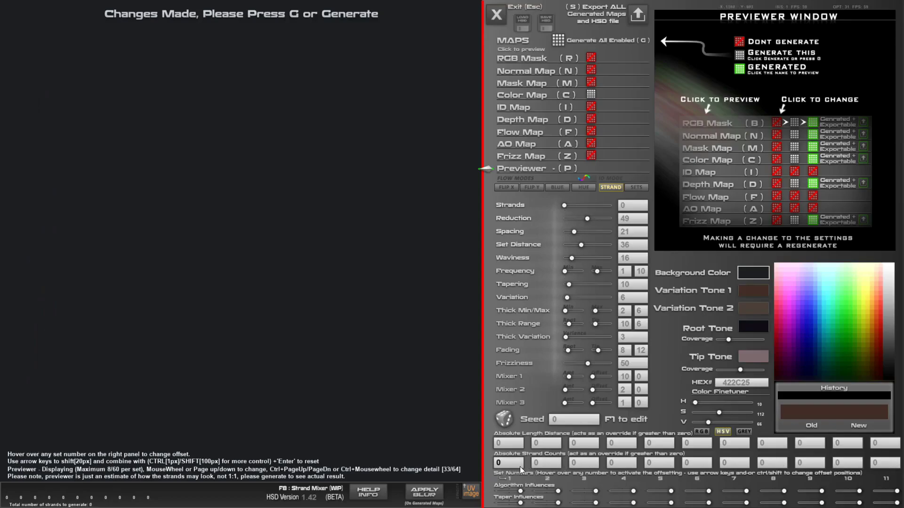
{"action": "type", "text": "15"}
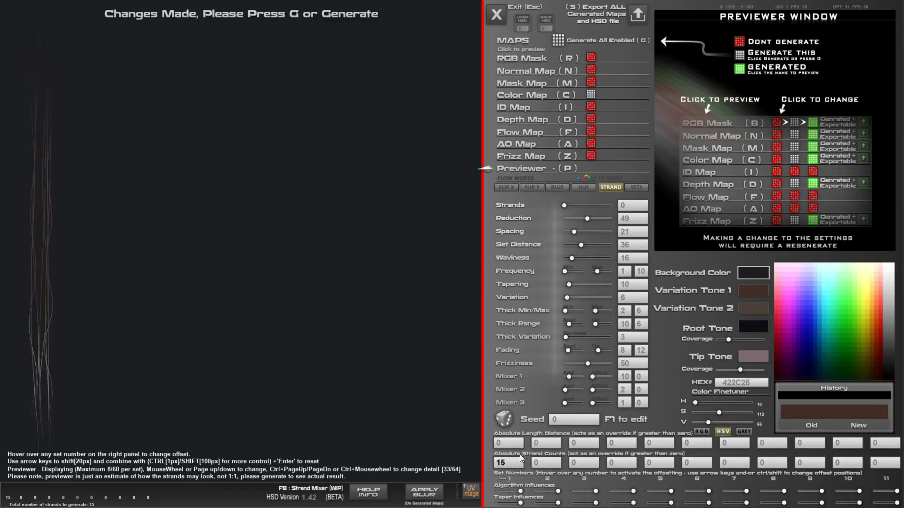
- Enter absolute strand counts 10, 50, 20 and 2 for sets 2 through 5
{"action": "left_click", "coordinate": [546, 461]}
{"action": "type", "text": "10"}
{"action": "left_click", "coordinate": [578, 462]}
{"action": "type", "text": "50"}
{"action": "left_click", "coordinate": [623, 464]}
{"action": "type", "text": "20"}
{"action": "left_click", "coordinate": [655, 464]}
{"action": "type", "text": "2"}
- Enter absolute counts 3, 2, 1 and 1 for the later sets, totalling 106 strands
{"action": "left_click", "coordinate": [694, 463]}
{"action": "type", "text": "3"}
{"action": "left_click", "coordinate": [738, 461]}
{"action": "type", "text": "2"}
{"action": "left_click", "coordinate": [773, 464]}
{"action": "type", "text": "1"}
{"action": "left_click", "coordinate": [806, 463]}
{"action": "type", "text": "11"}
{"action": "left_click", "coordinate": [882, 464]}
{"action": "type", "text": "1"}
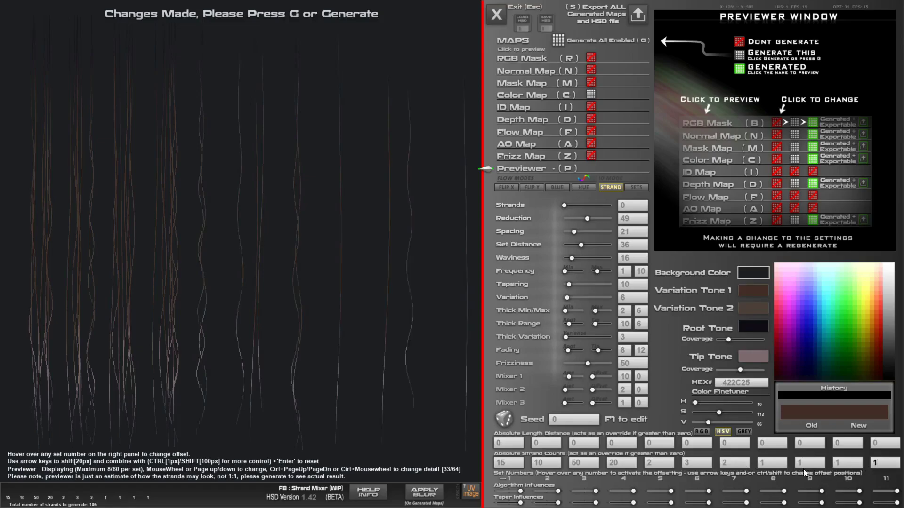
- Scroll over the preview to show up to 41 strands per set at reduced detail
{"action": "scroll", "coordinate": [305, 361], "scroll_direction": "up", "scroll_amount": 10}
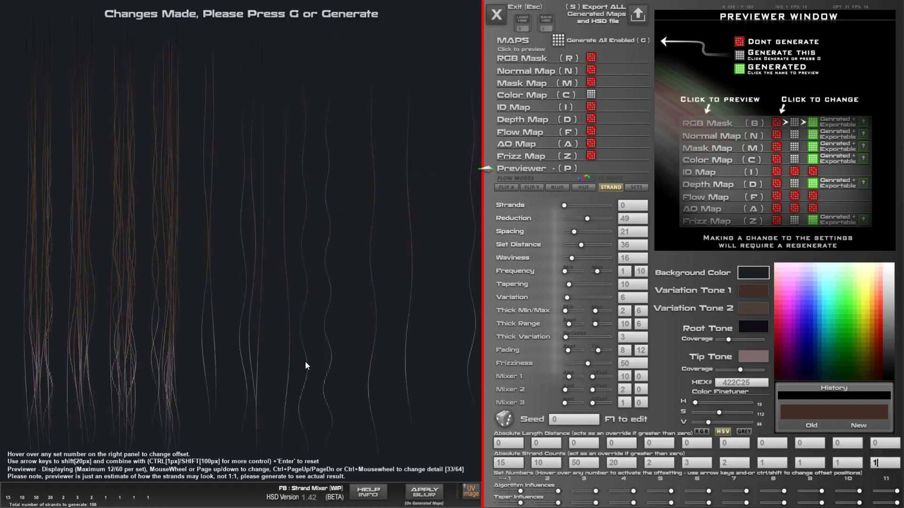
{"action": "scroll", "coordinate": [168, 378], "scroll_direction": "up", "scroll_amount": 7}
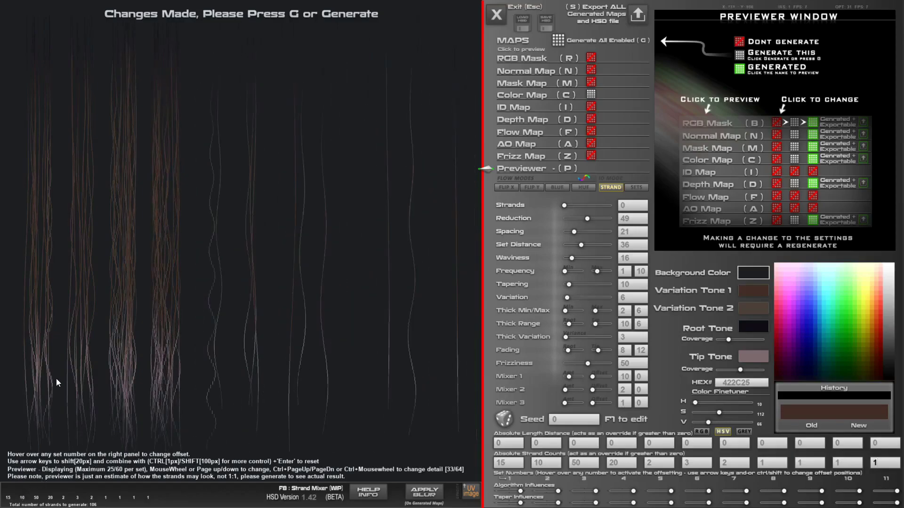
{"action": "scroll", "coordinate": [55, 391], "scroll_direction": "up", "scroll_amount": 3}
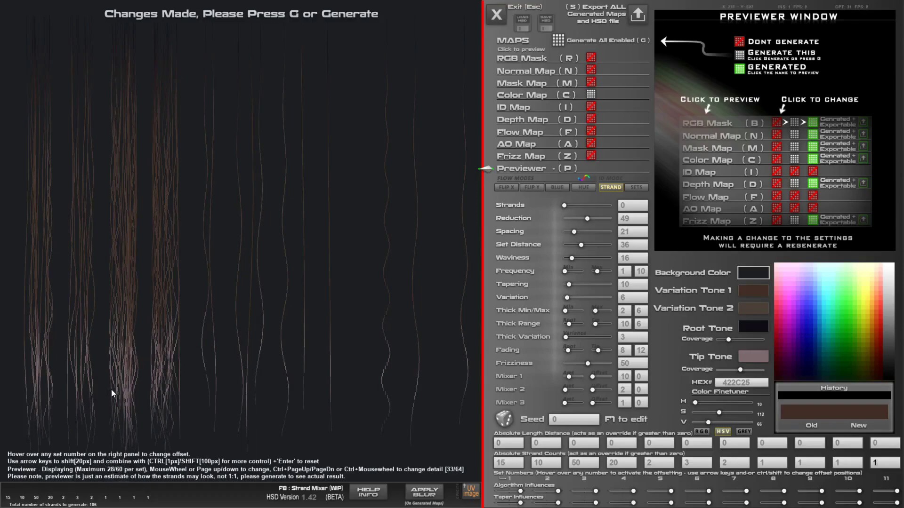
{"action": "scroll", "coordinate": [111, 394], "scroll_direction": "up", "scroll_amount": 4}
{"action": "scroll", "coordinate": [139, 397], "scroll_direction": "up", "scroll_amount": 2}
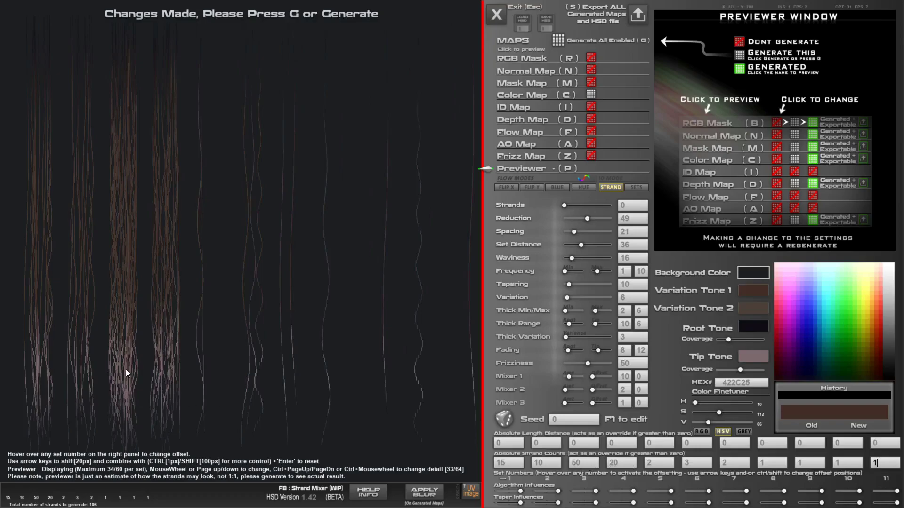
{"action": "scroll", "coordinate": [123, 375], "scroll_direction": "up", "scroll_amount": 8}
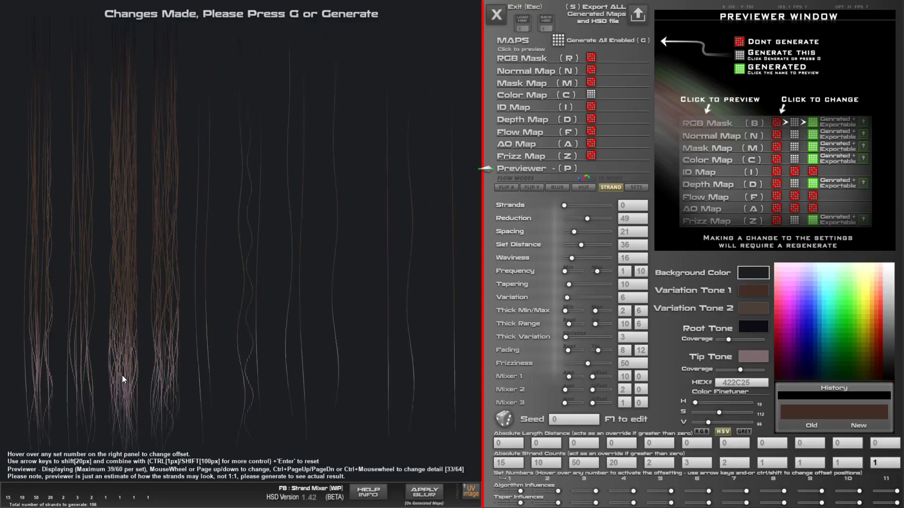
{"action": "scroll", "coordinate": [123, 380], "scroll_direction": "up", "scroll_amount": 7}
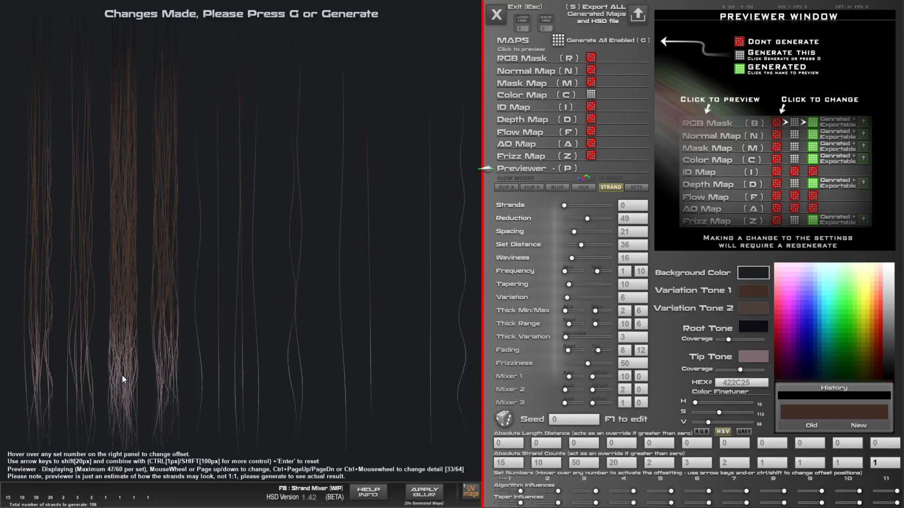
{"action": "scroll", "coordinate": [122, 379], "scroll_direction": "up", "scroll_amount": 3}
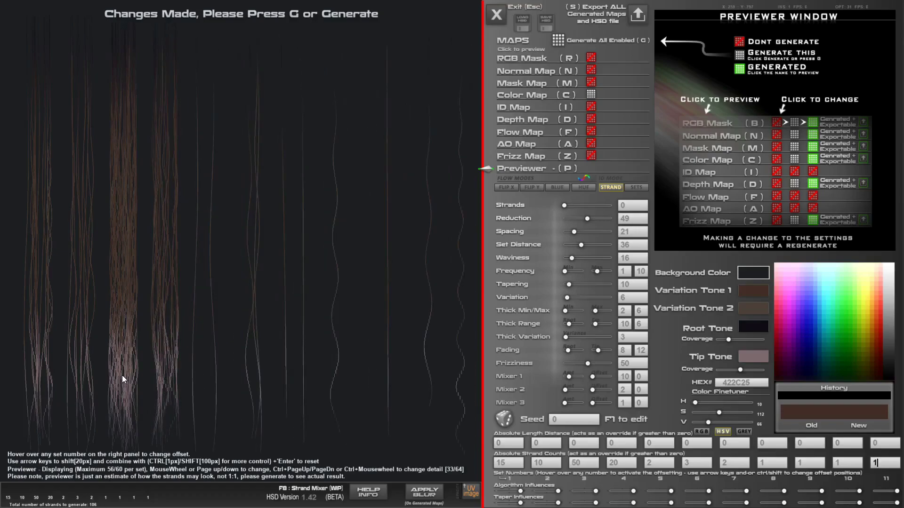
{"action": "scroll", "coordinate": [122, 378], "scroll_direction": "up", "scroll_amount": 3}
{"action": "scroll", "coordinate": [258, 243], "scroll_direction": "down", "scroll_amount": 2, "text": "ctrl"}
{"action": "scroll", "coordinate": [257, 240], "scroll_direction": "down", "scroll_amount": 9, "text": "ctrl"}
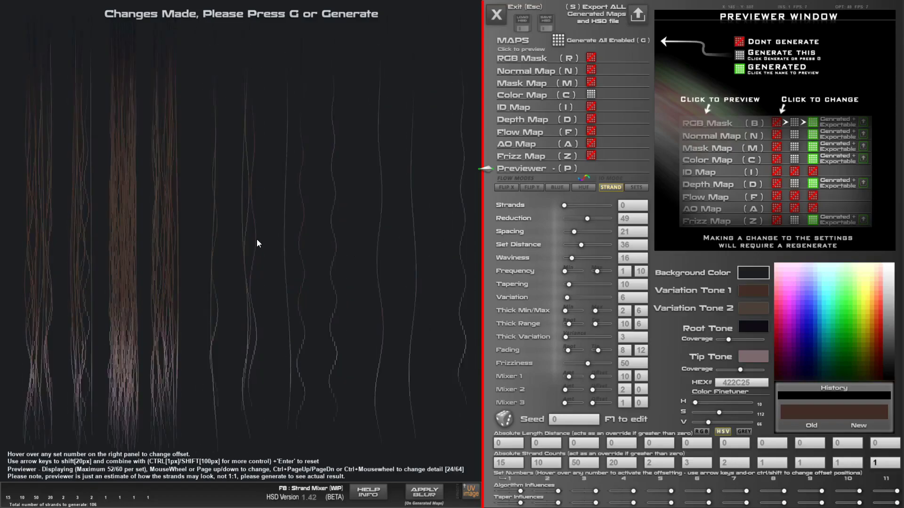
{"action": "scroll", "coordinate": [257, 243], "scroll_direction": "down", "scroll_amount": 6, "text": "ctrl"}
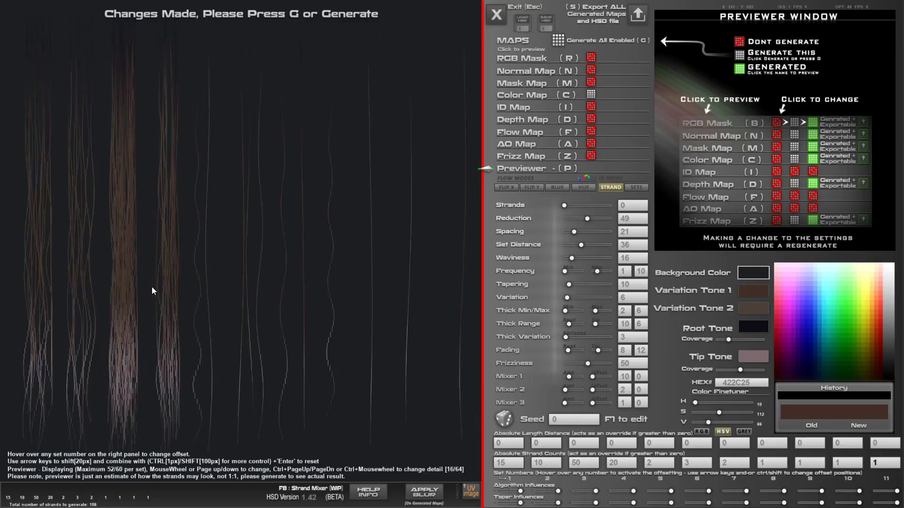
{"action": "scroll", "coordinate": [152, 288], "scroll_direction": "down", "scroll_amount": 2, "text": "ctrl"}
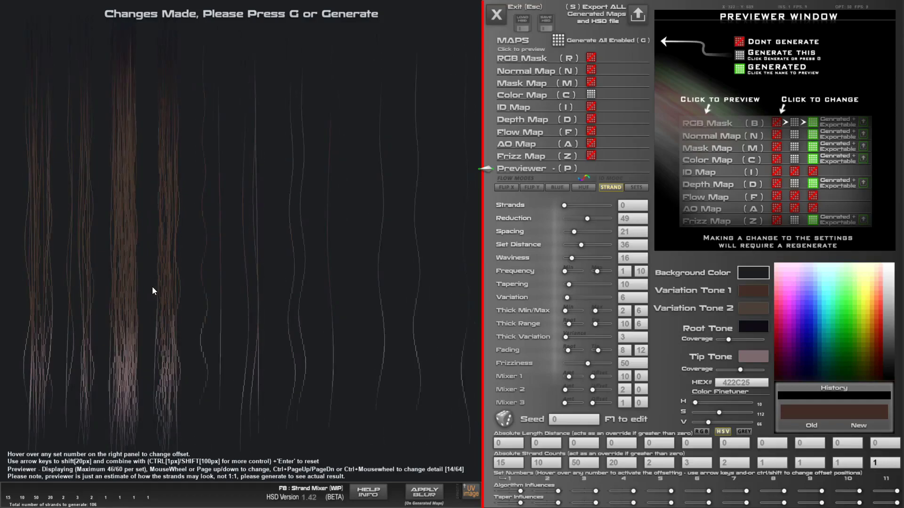
{"action": "scroll", "coordinate": [151, 286], "scroll_direction": "down", "scroll_amount": 4}
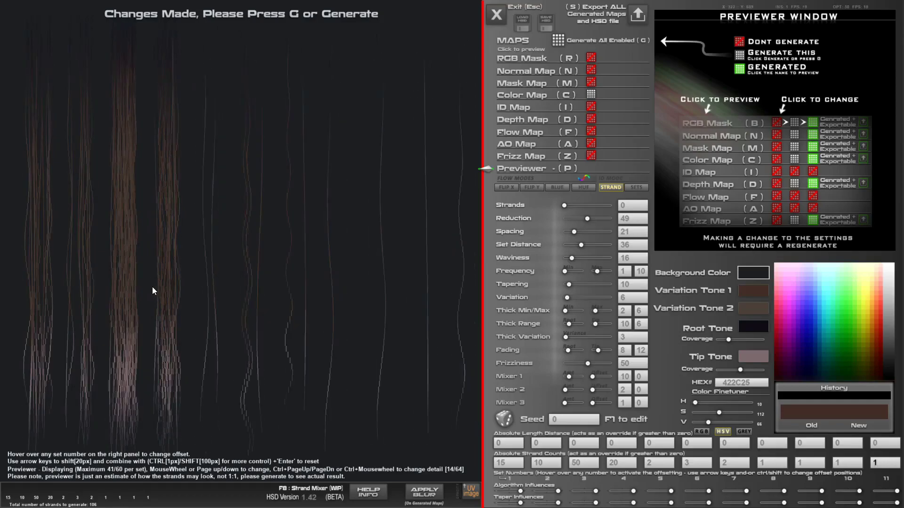
{"action": "scroll", "coordinate": [152, 287], "scroll_direction": "up", "scroll_amount": 1}
- Raise Waviness from 16 to 27, view at 43/64 detail, then set Tapering 44 and Spacing 33
{"action": "left_click_drag", "start_coordinate": [574, 258], "coordinate": [572, 298]}
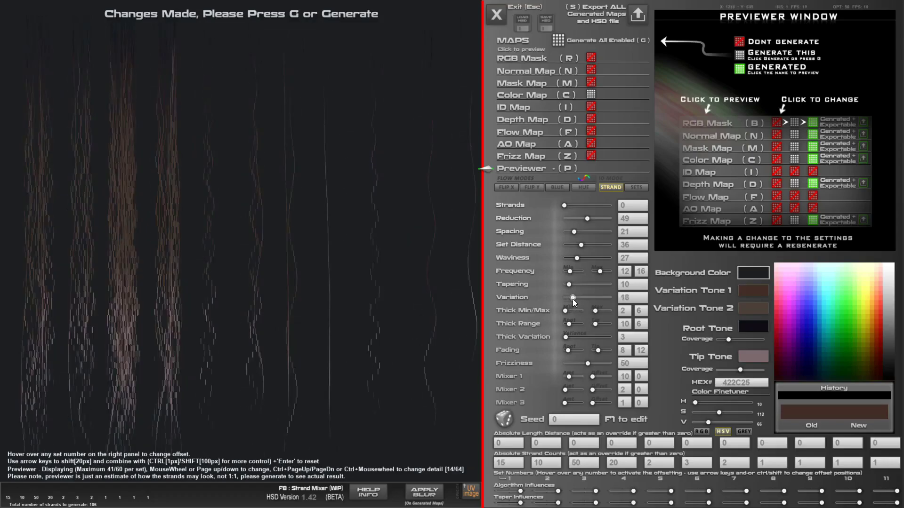
{"action": "scroll", "coordinate": [386, 323], "scroll_direction": "down", "scroll_amount": 8, "text": "ctrl"}
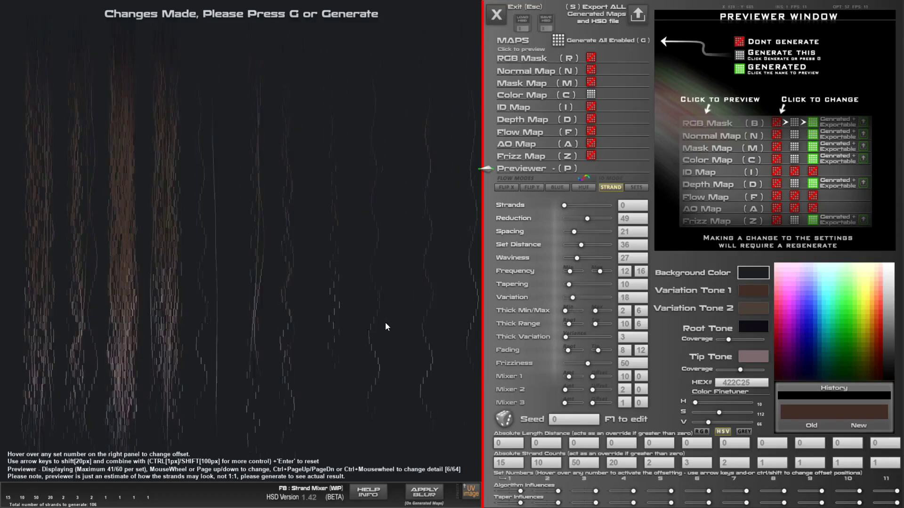
{"action": "scroll", "coordinate": [385, 323], "scroll_direction": "up", "scroll_amount": 1, "text": "ctrl"}
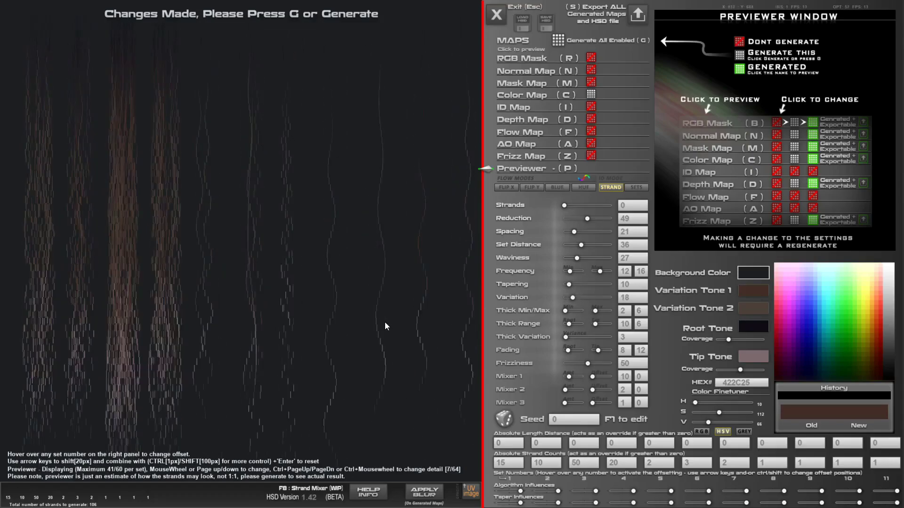
{"action": "scroll", "coordinate": [385, 322], "scroll_direction": "up", "scroll_amount": 10, "text": "ctrl"}
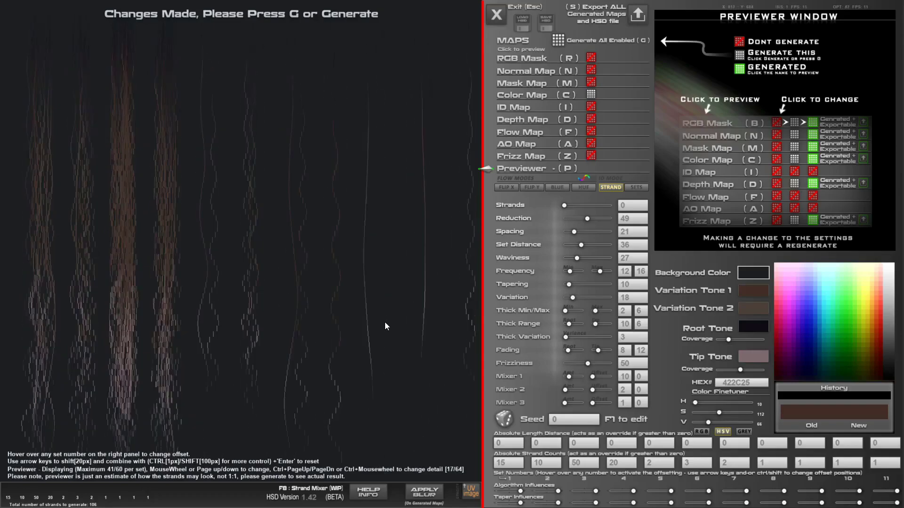
{"action": "scroll", "coordinate": [385, 322], "scroll_direction": "up", "scroll_amount": 9, "text": "ctrl"}
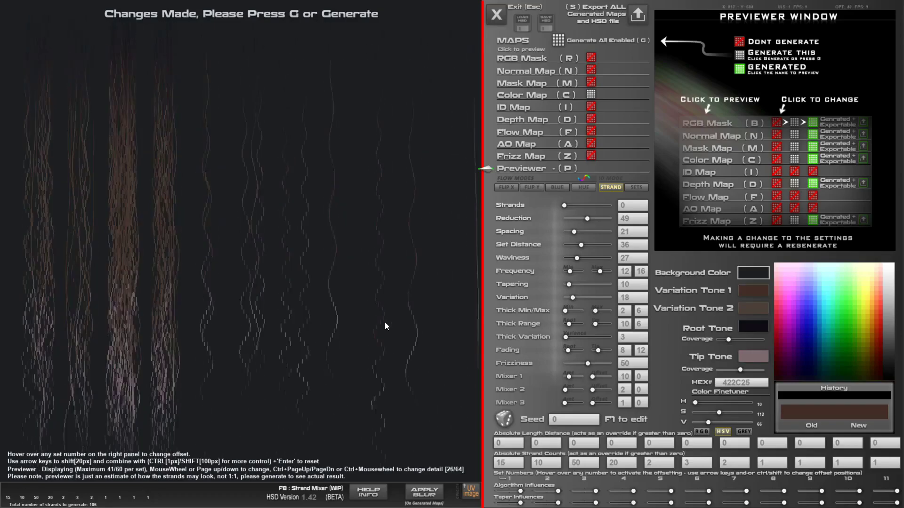
{"action": "scroll", "coordinate": [385, 326], "scroll_direction": "up", "scroll_amount": 8, "text": "ctrl"}
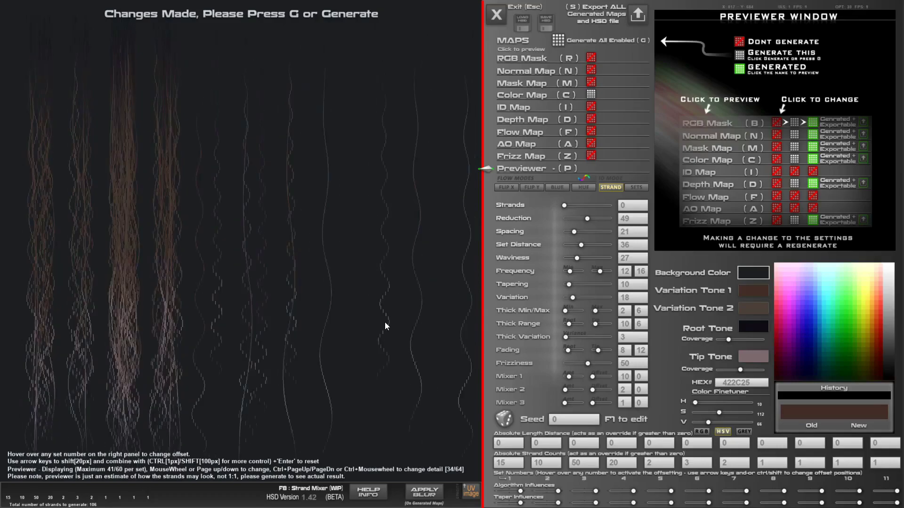
{"action": "scroll", "coordinate": [385, 323], "scroll_direction": "up", "scroll_amount": 6, "text": "ctrl"}
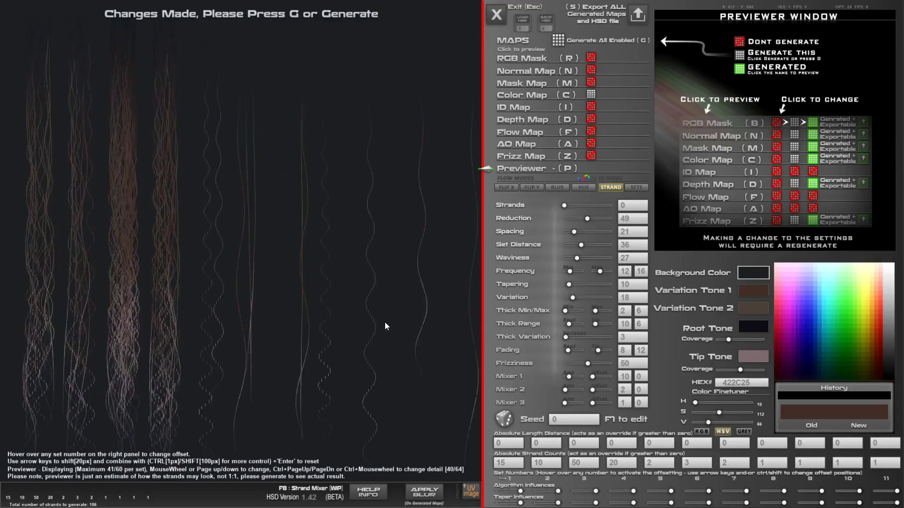
{"action": "scroll", "coordinate": [385, 322], "scroll_direction": "up", "scroll_amount": 3, "text": "ctrl"}
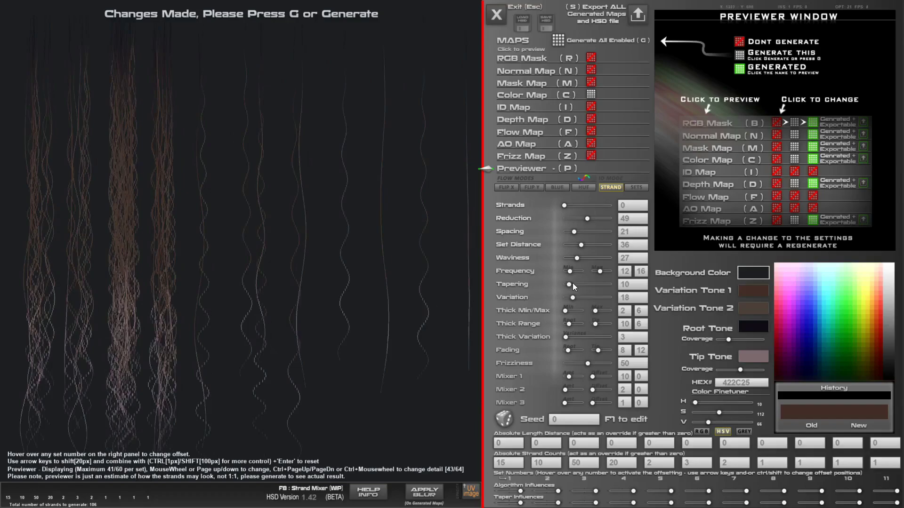
{"action": "left_click_drag", "start_coordinate": [572, 283], "coordinate": [585, 286]}
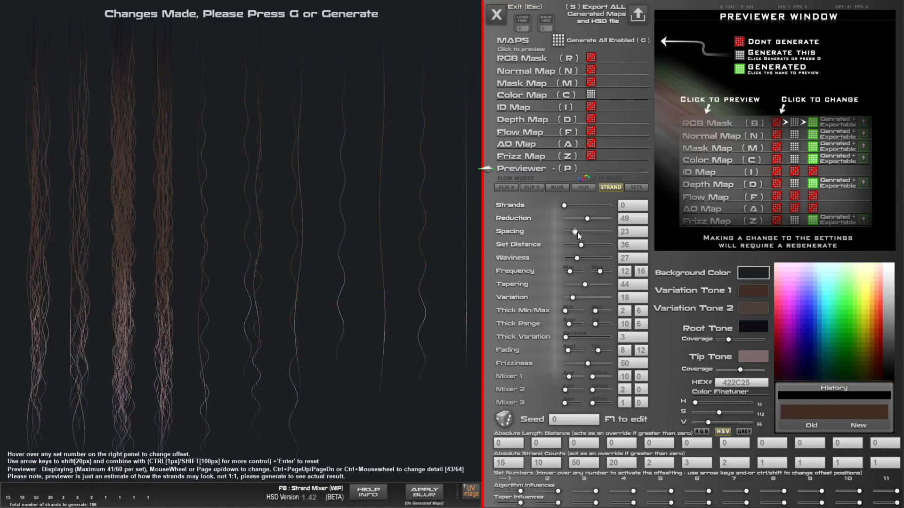
{"action": "left_click_drag", "start_coordinate": [578, 233], "coordinate": [580, 233]}
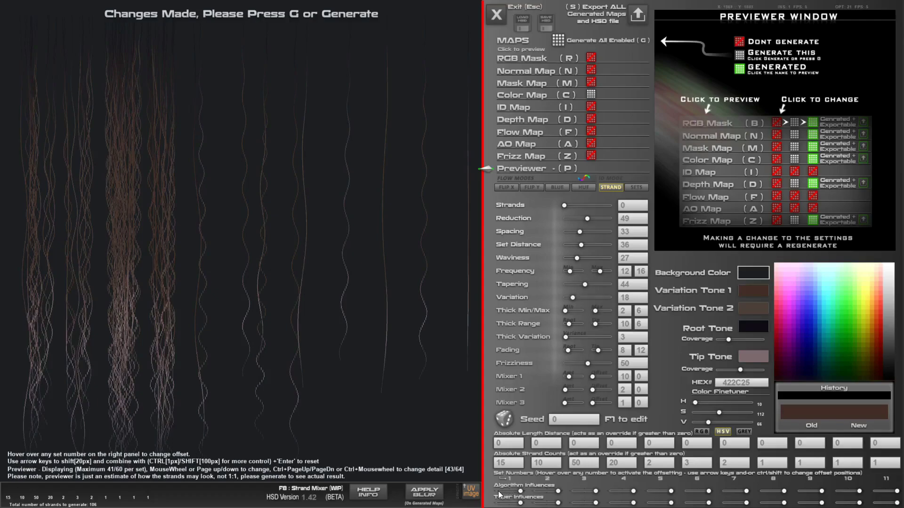
- Lower set 1's algorithm and taper influences and raise the Mixer 1 amount to 26
{"action": "mouse_move", "coordinate": [510, 479]}
{"action": "mouse_move", "coordinate": [516, 492]}
{"action": "left_mouse_down"}
{"action": "mouse_move", "coordinate": [522, 503]}
{"action": "mouse_move", "coordinate": [490, 506]}
{"action": "mouse_move", "coordinate": [507, 503]}
{"action": "left_mouse_up"}
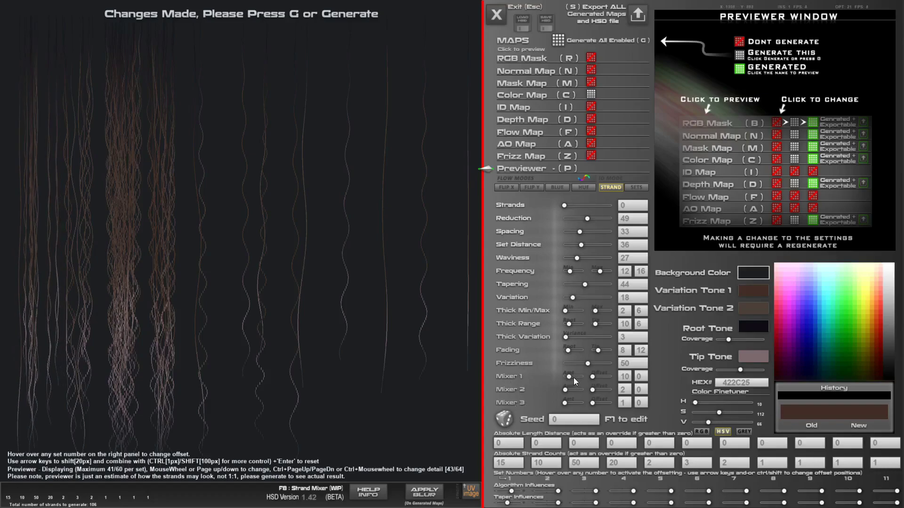
{"action": "left_click_drag", "start_coordinate": [574, 378], "coordinate": [574, 403]}
{"action": "mouse_move", "coordinate": [507, 502]}
{"action": "left_mouse_down"}
{"action": "mouse_move", "coordinate": [494, 503]}
{"action": "mouse_move", "coordinate": [505, 492]}
{"action": "left_mouse_up"}
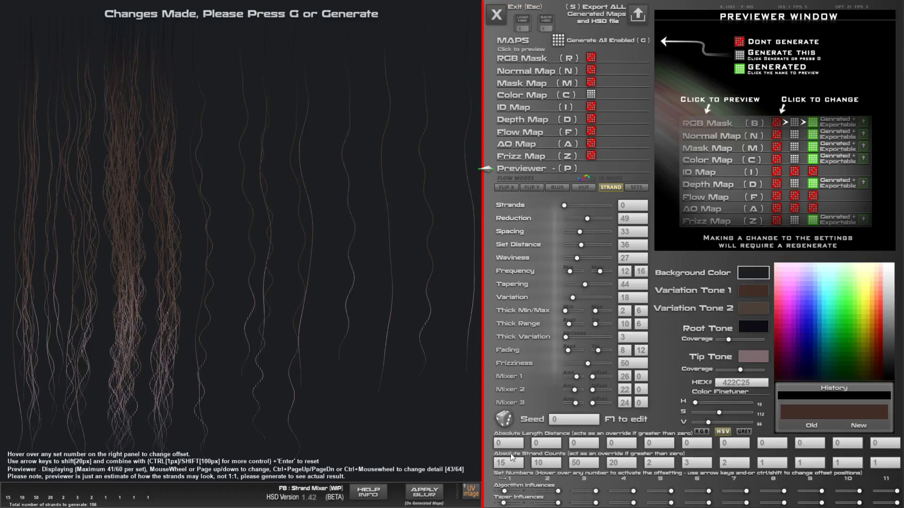
- In the mixer path editor, move points 2, 4 and 6 and nudge mixer 1's curve
{"action": "left_click", "coordinate": [575, 374]}
{"action": "left_click_drag", "start_coordinate": [239, 116], "coordinate": [258, 115]}
{"action": "left_click_drag", "start_coordinate": [243, 164], "coordinate": [221, 169]}
{"action": "left_click_drag", "start_coordinate": [241, 213], "coordinate": [253, 215]}
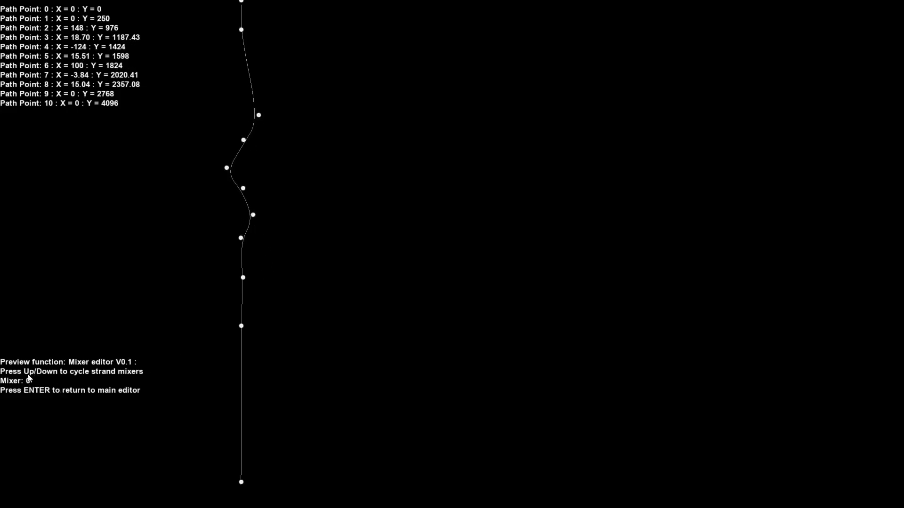
{"action": "key", "text": "Down"}
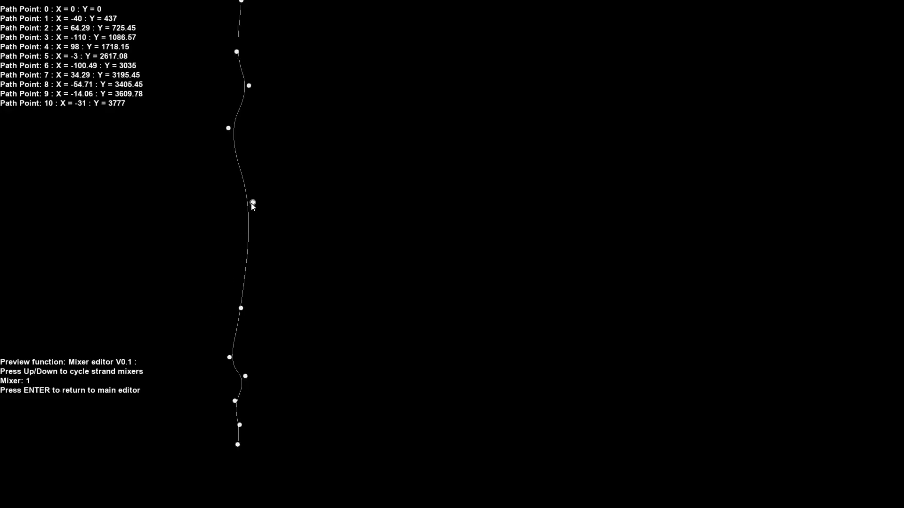
{"action": "left_click_drag", "start_coordinate": [252, 202], "coordinate": [258, 204]}
- Bend mixer 2's path widely to the right, point 4 at X 380, and return to the main editor
{"action": "key", "text": "Down"}
{"action": "left_click_drag", "start_coordinate": [248, 174], "coordinate": [237, 120]}
{"action": "left_click_drag", "start_coordinate": [244, 189], "coordinate": [251, 138]}
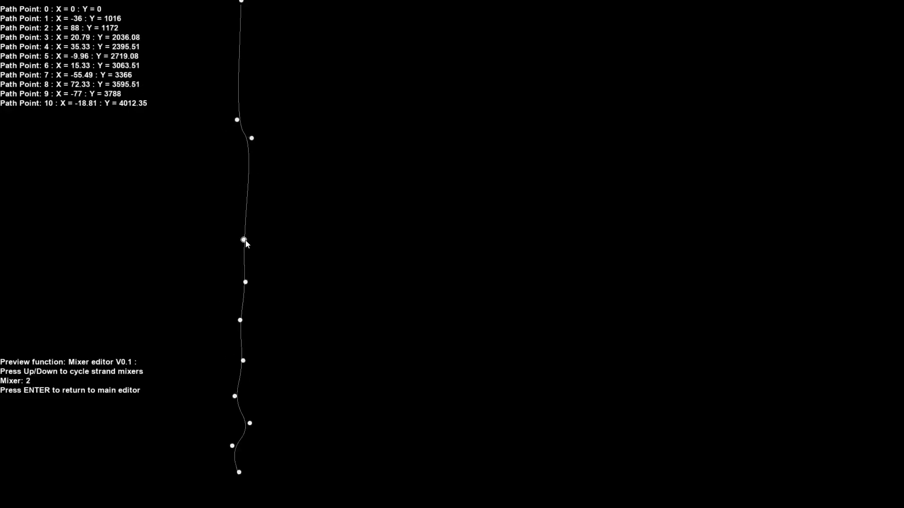
{"action": "left_click_drag", "start_coordinate": [245, 240], "coordinate": [234, 156]}
{"action": "left_click_drag", "start_coordinate": [248, 282], "coordinate": [288, 241]}
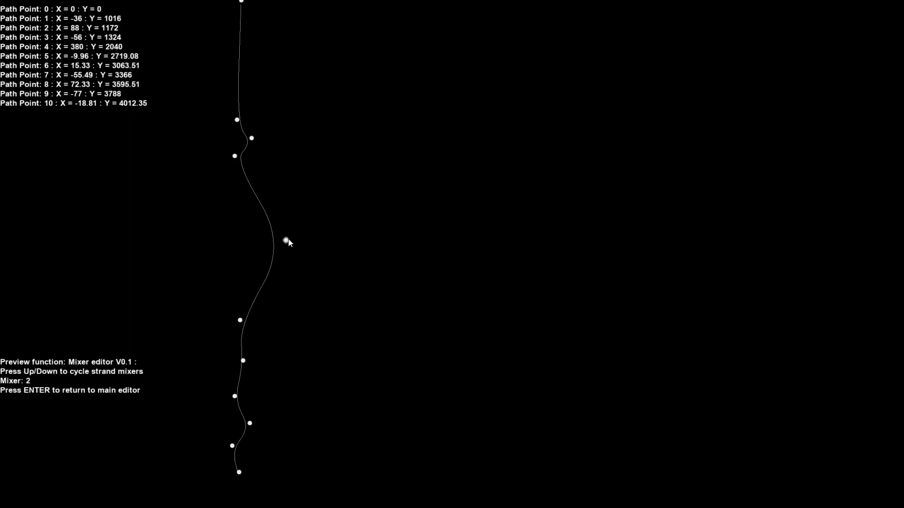
{"action": "key", "text": "Return"}
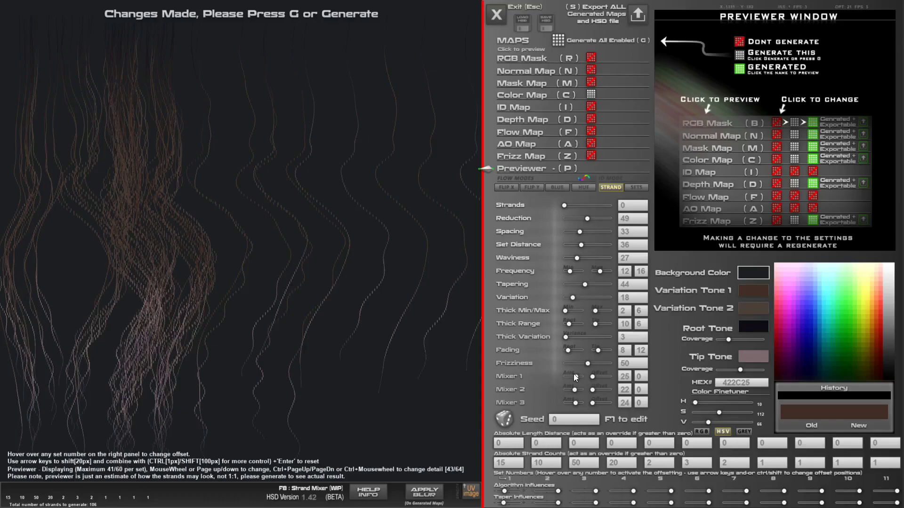
- Set Mixer 1 amount to 10, offset Mixer 3 by 12, and reduce sets 2 and 5's algorithm influences
{"action": "left_click_drag", "start_coordinate": [571, 376], "coordinate": [599, 388]}
{"action": "left_click", "coordinate": [598, 402]}
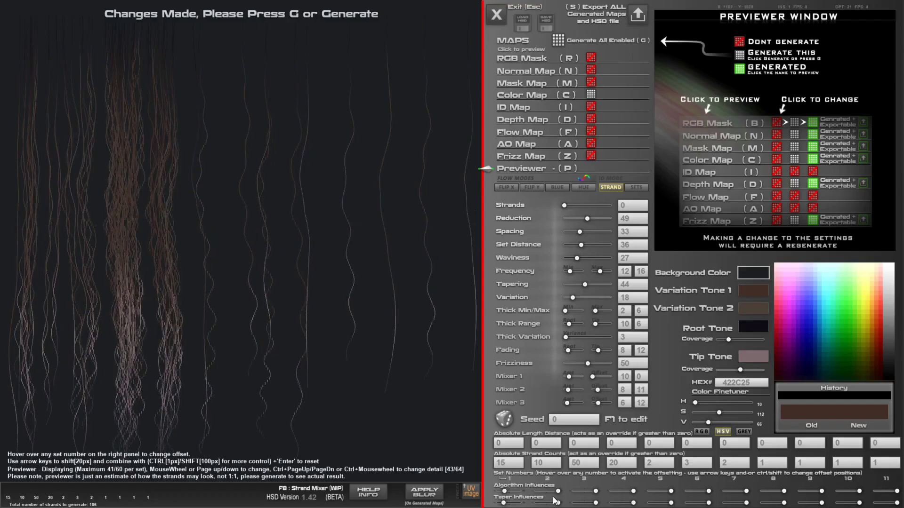
{"action": "left_click_drag", "start_coordinate": [551, 491], "coordinate": [578, 493]}
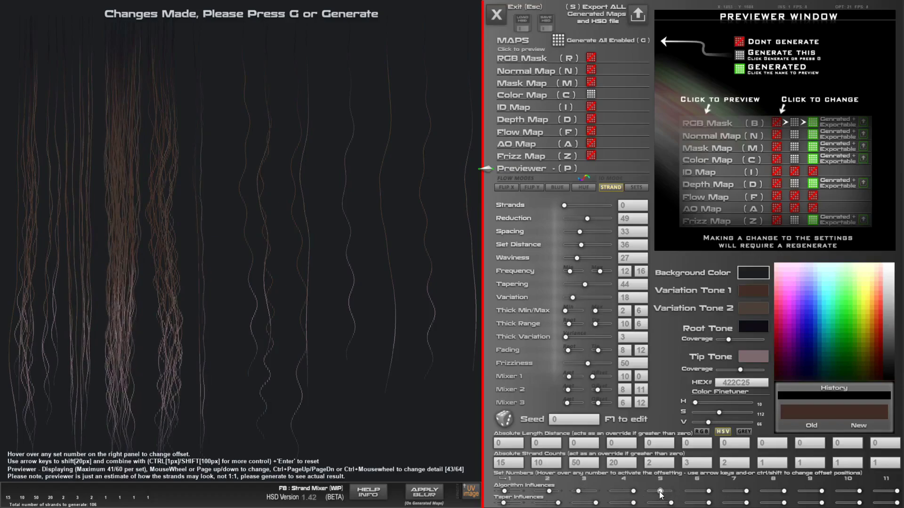
{"action": "left_click_drag", "start_coordinate": [663, 492], "coordinate": [686, 490]}
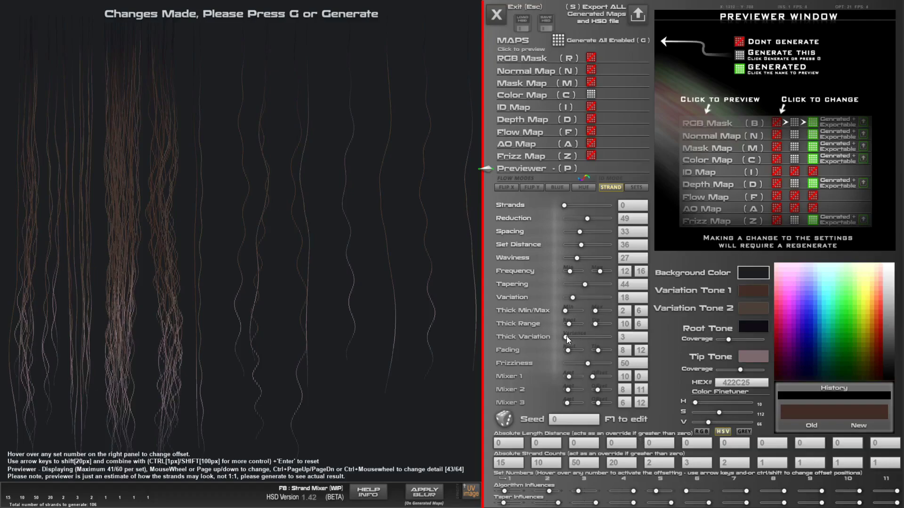
- Set Thick Variation to 50, Thick Min to 0 and the Thick Range root to 39
{"action": "left_click_drag", "start_coordinate": [566, 337], "coordinate": [586, 338]}
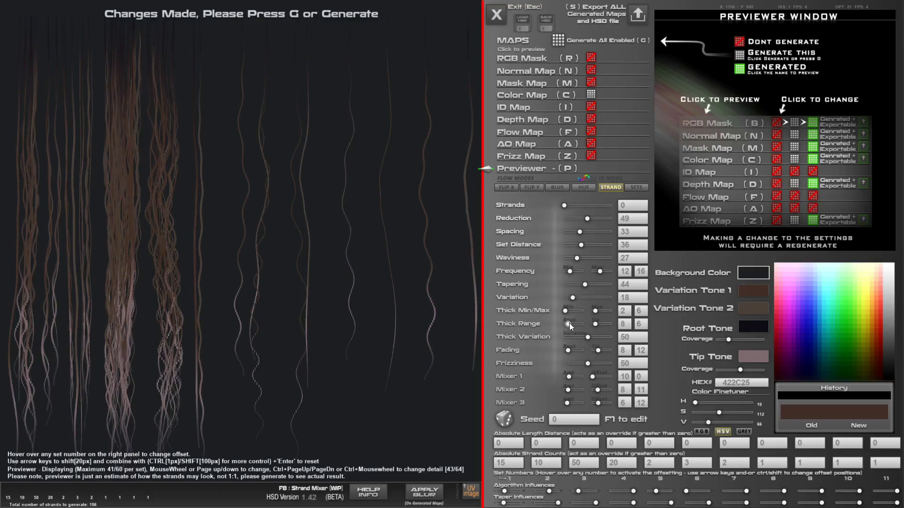
{"action": "left_click", "coordinate": [570, 323]}
{"action": "left_click_drag", "start_coordinate": [570, 314], "coordinate": [596, 311]}
{"action": "left_click_drag", "start_coordinate": [571, 323], "coordinate": [602, 323]}
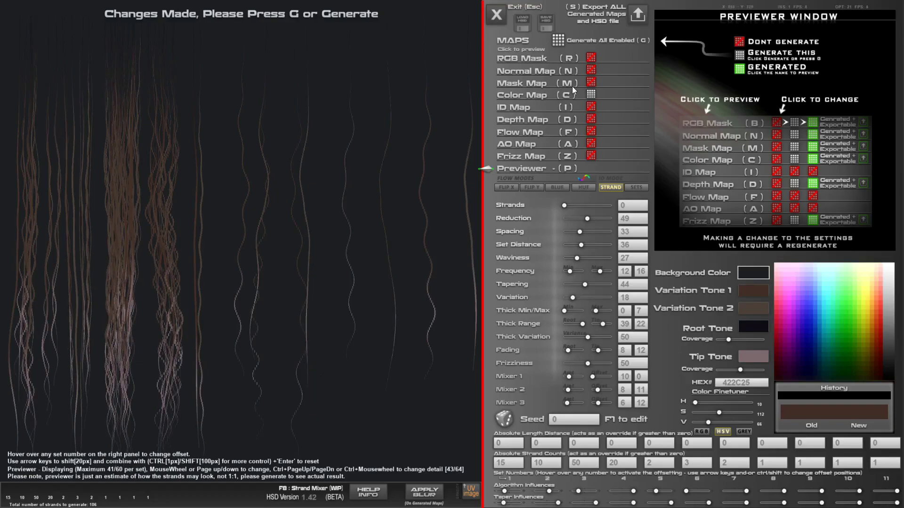
- Generate all enabled maps and preview the updated Color Map before returning to the previewer help
{"action": "left_click", "coordinate": [558, 41]}
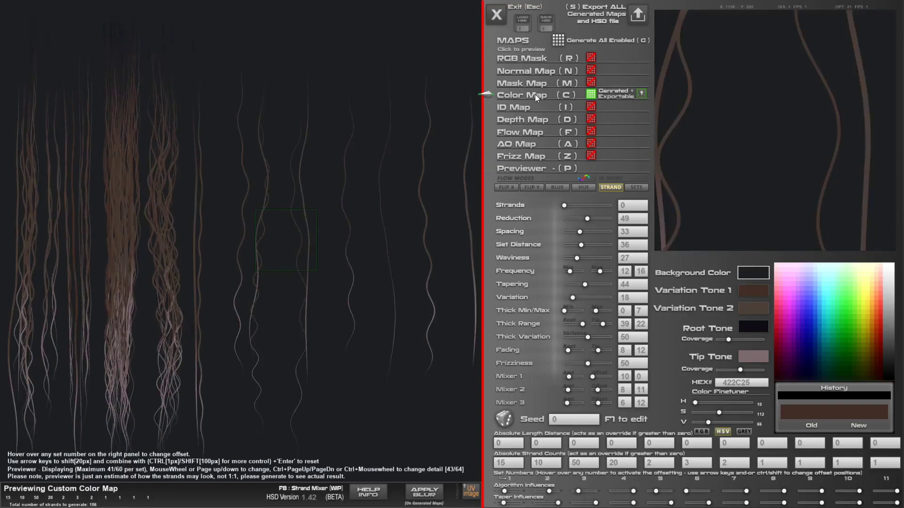
{"action": "left_click", "coordinate": [519, 173]}
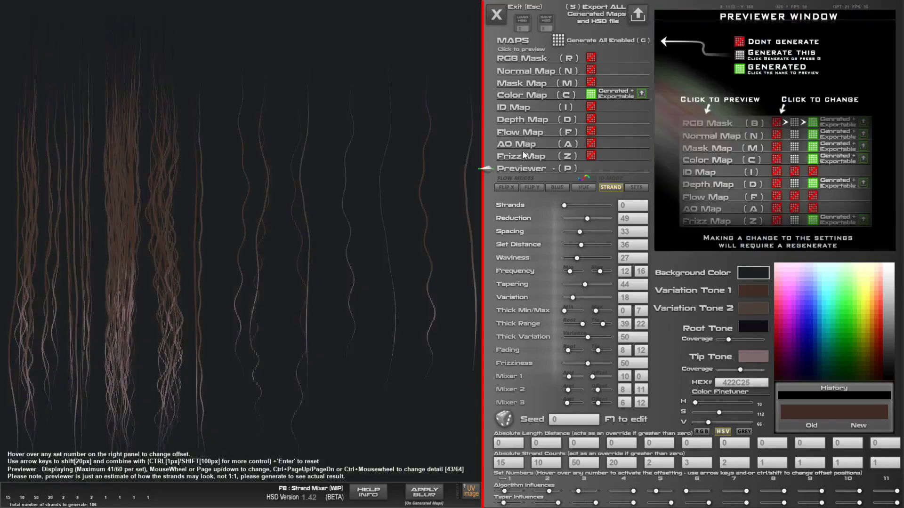
{"action": "left_click", "coordinate": [526, 96]}
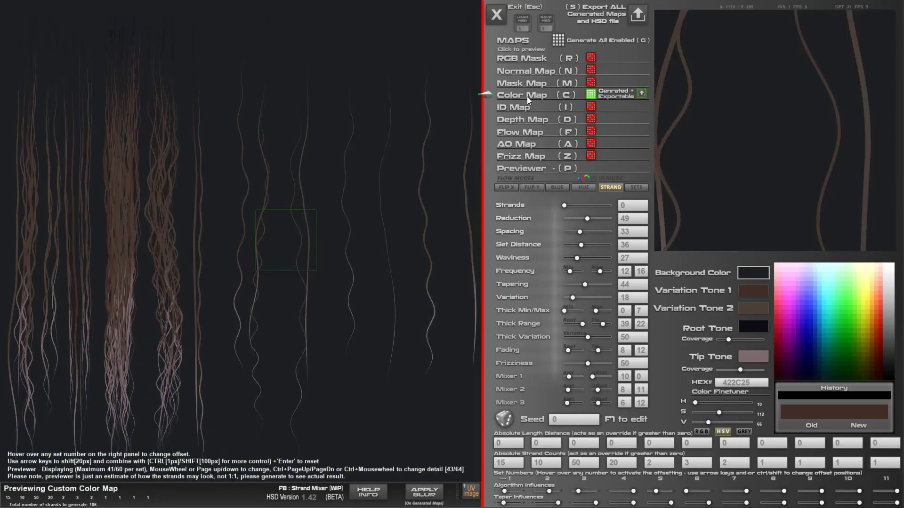
{"action": "left_click", "coordinate": [538, 168]}
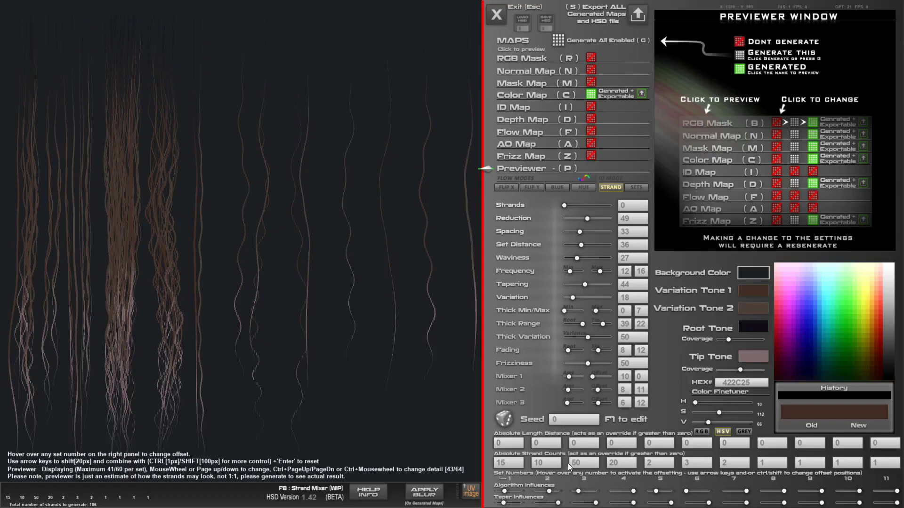
- Offset strand sets 3 and 4 to the left in the preview with the arrow keys
{"action": "mouse_move", "coordinate": [586, 476]}
{"action": "key", "text": "Left"}
{"action": "key", "text": "Left"}
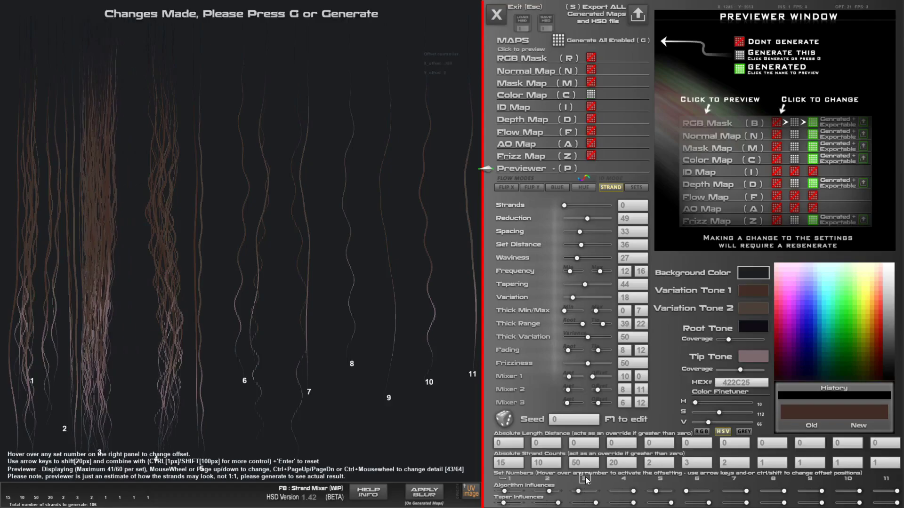
{"action": "key", "text": "Left"}
{"action": "key", "text": "Left"}
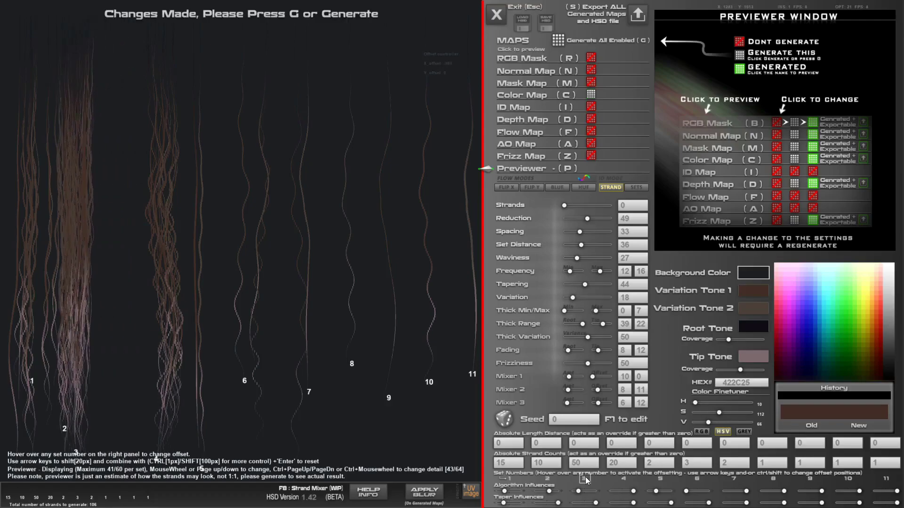
{"action": "key", "text": "Right"}
{"action": "key", "text": "Right"}
{"action": "key", "text": "Right"}
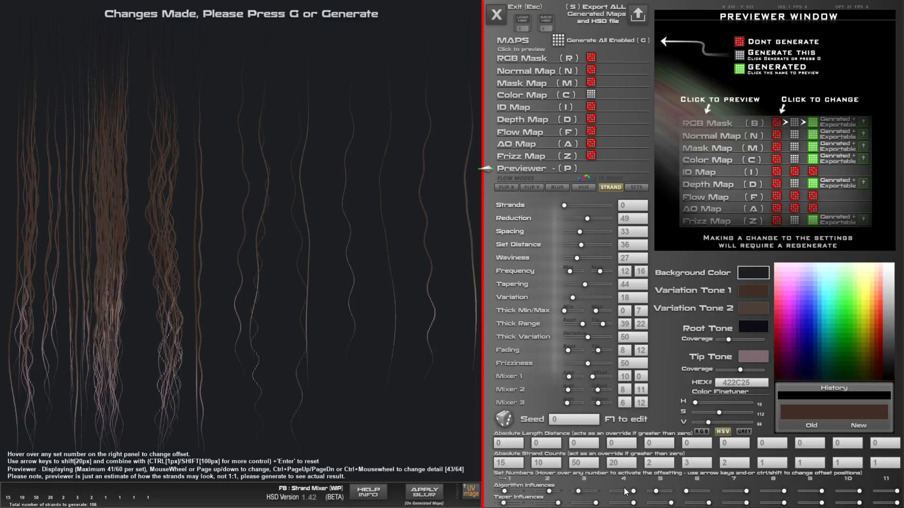
{"action": "mouse_move", "coordinate": [624, 477]}
{"action": "key", "text": "Left"}
{"action": "key", "text": "Left"}
{"action": "key", "text": "Left"}
{"action": "key", "text": "Left"}
{"action": "key", "text": "Left"}
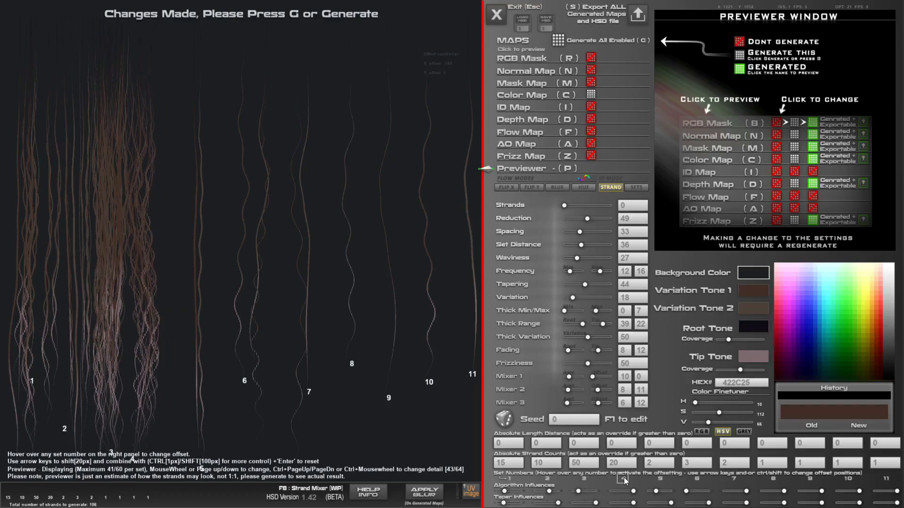
{"action": "key", "text": "Left"}
{"action": "key", "text": "Left"}
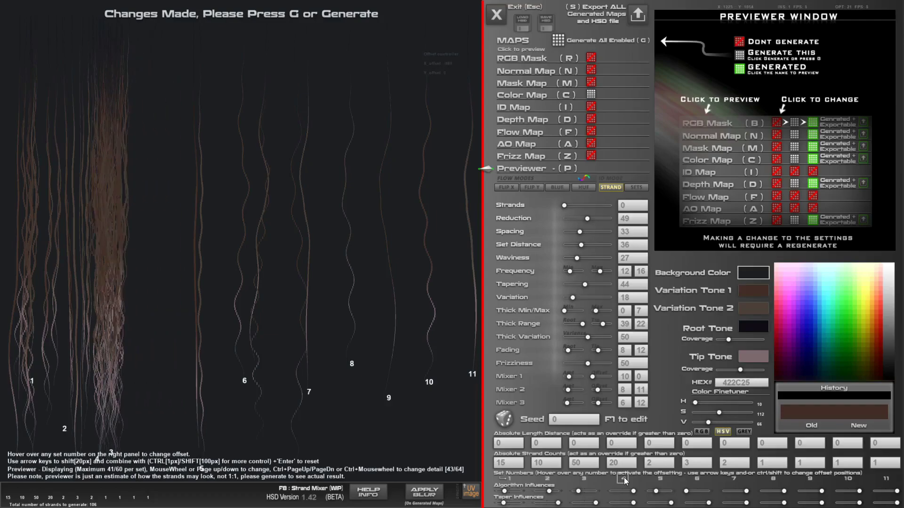
{"action": "key", "text": "Left"}
{"action": "key", "text": "Left"}
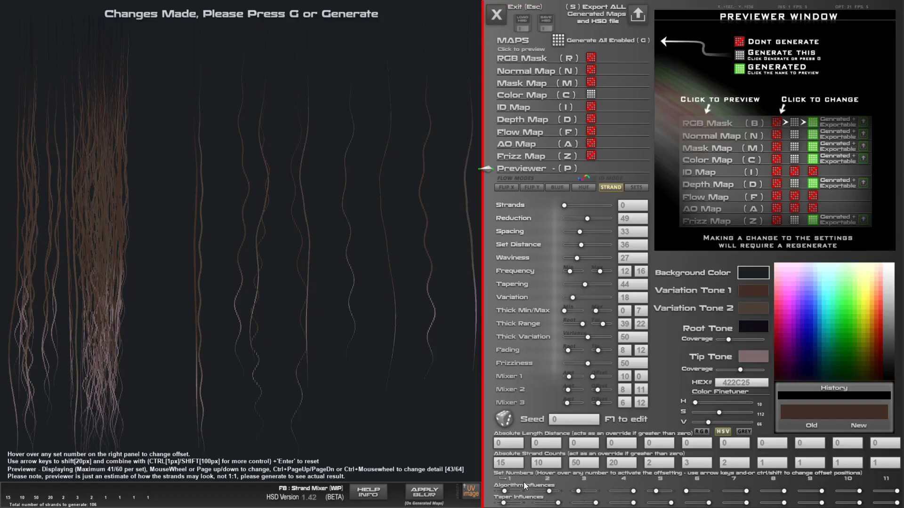
- Shift strand set 1 further right with Shift+Right
{"action": "mouse_move", "coordinate": [511, 478]}
{"action": "key", "text": "shift+Right"}
{"action": "key", "text": "shift+Right"}
{"action": "key", "text": "shift+Right"}
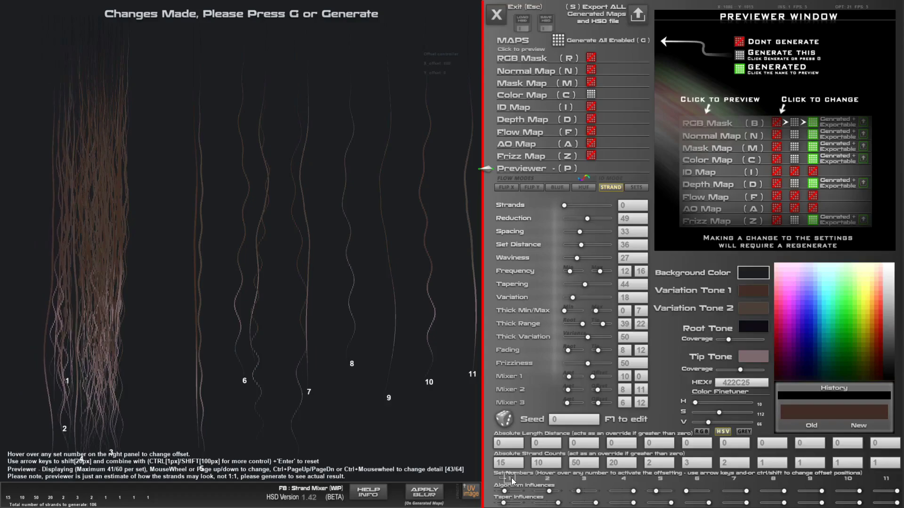
{"action": "key", "text": "shift+Right"}
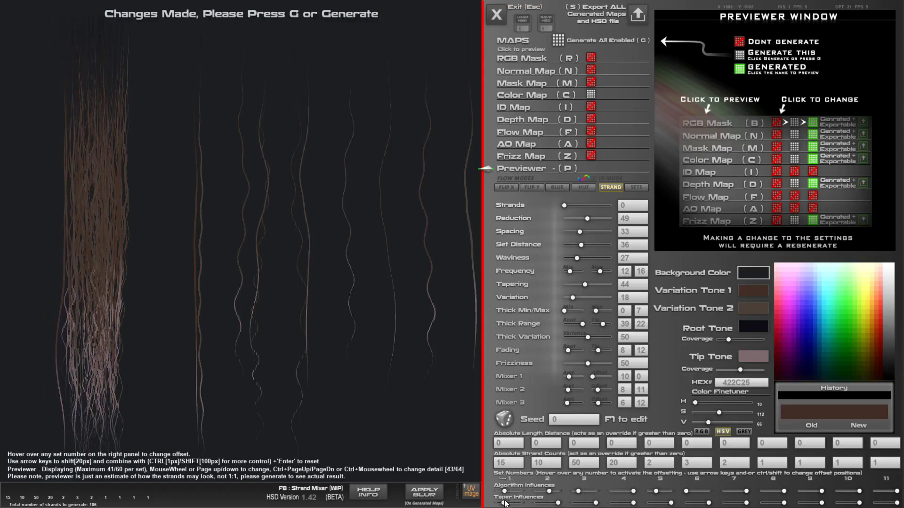
- Vary set 1's taper and set 2's algorithm influence, zero Mixer 2's offset, and set Mixer 1 to 31 and Mixer 2 to 29
{"action": "left_click_drag", "start_coordinate": [506, 505], "coordinate": [498, 503]}
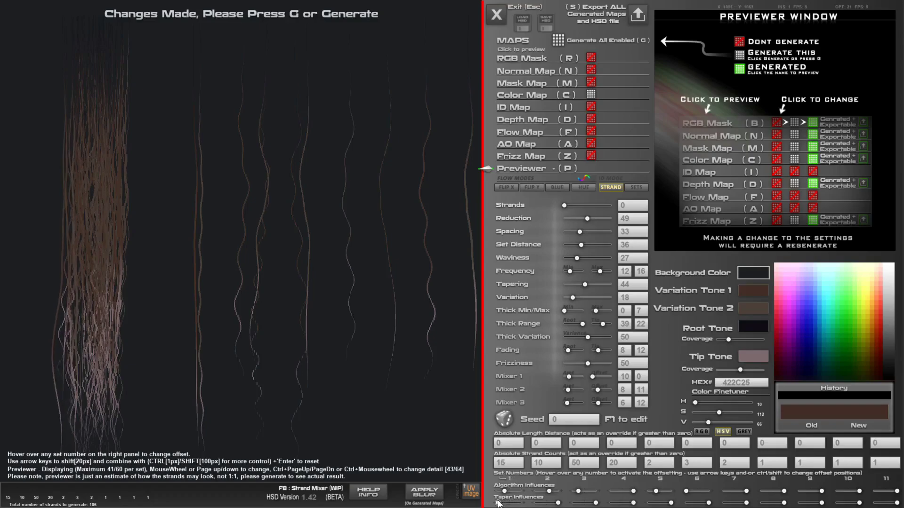
{"action": "left_click", "coordinate": [552, 492]}
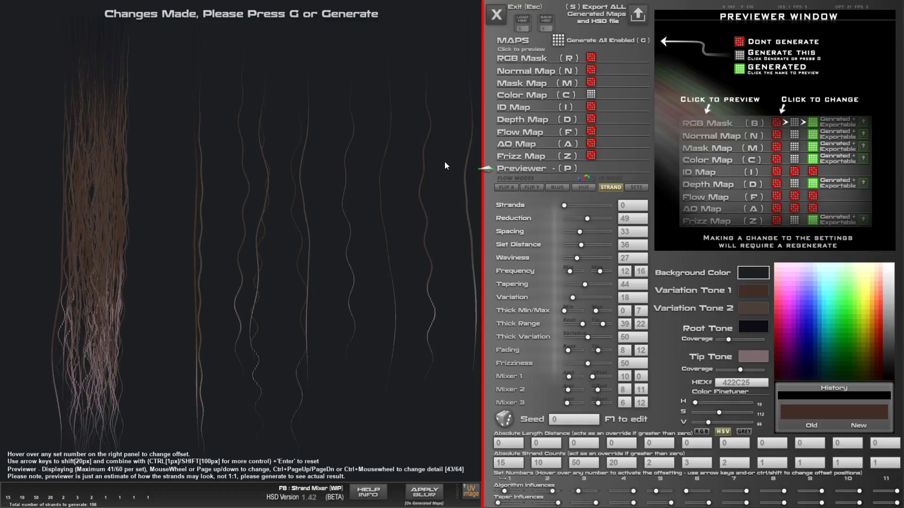
{"action": "left_click_drag", "start_coordinate": [599, 389], "coordinate": [611, 404]}
{"action": "left_click", "coordinate": [585, 392]}
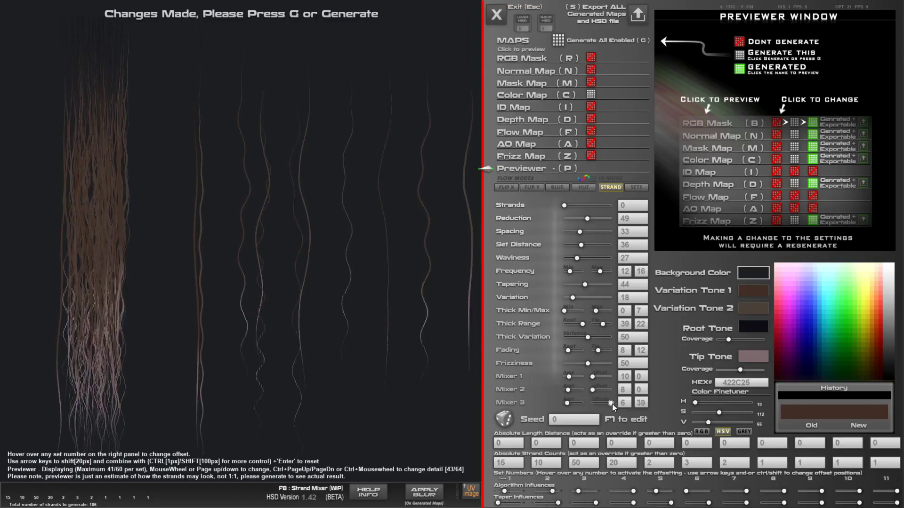
{"action": "left_click", "coordinate": [578, 376]}
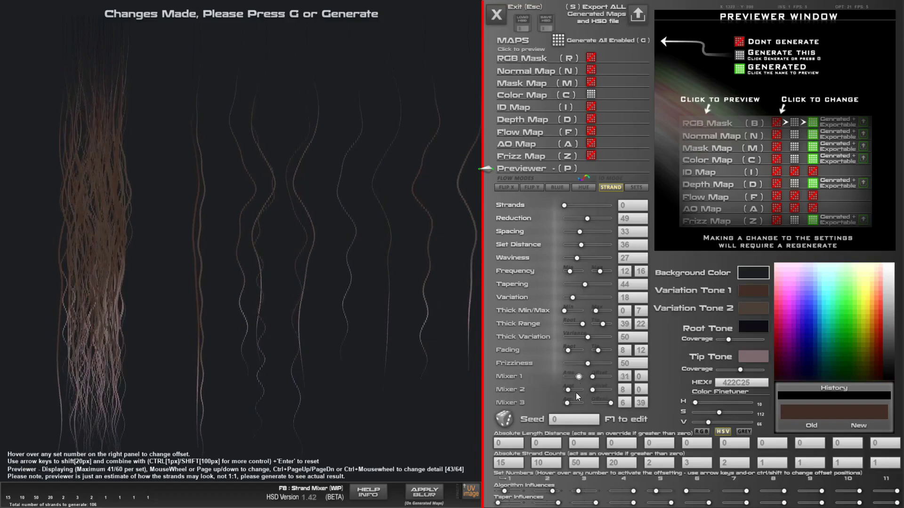
{"action": "left_click_drag", "start_coordinate": [570, 391], "coordinate": [578, 391]}
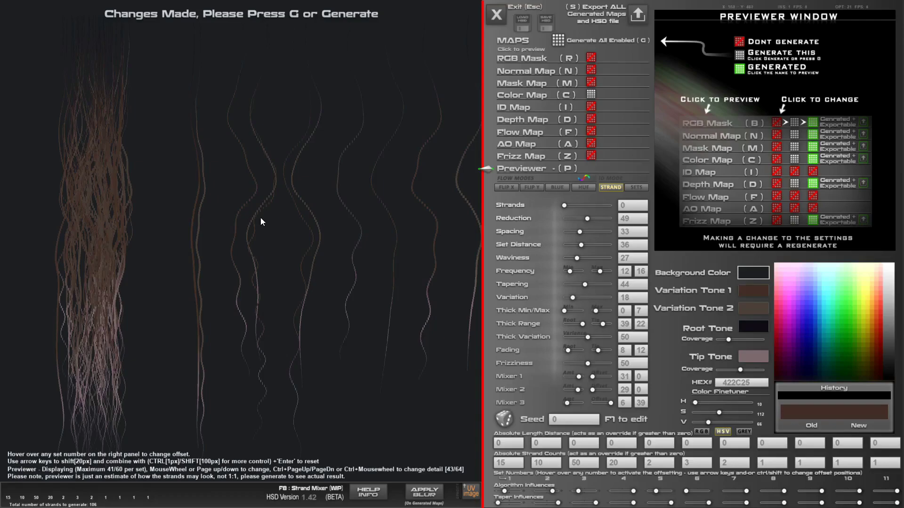
- Shift strand set 6 left into the main hair clump, then fine-tune its vertical position
{"action": "mouse_move", "coordinate": [732, 479]}
{"action": "mouse_move", "coordinate": [698, 477]}
{"action": "key", "text": "shift+Left"}
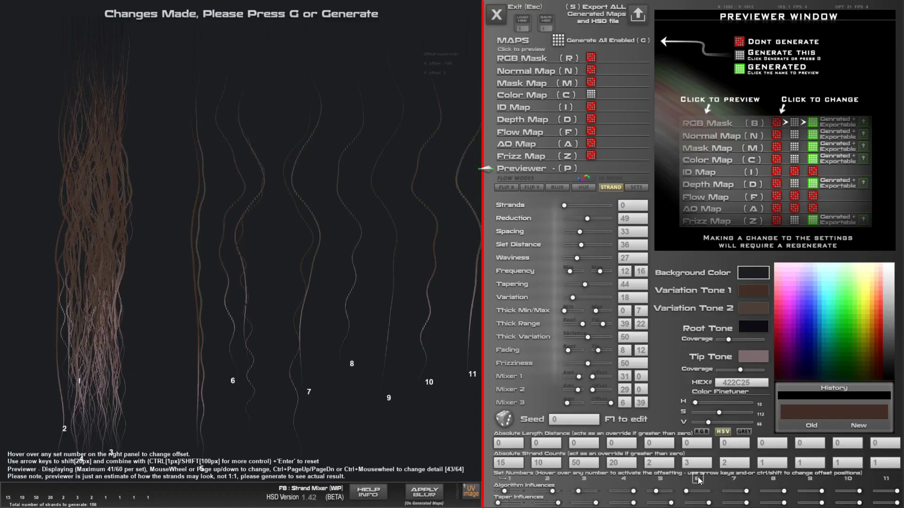
{"action": "key", "text": "shift+Left"}
{"action": "key", "text": "shift+Left"}
{"action": "key", "text": "shift+Left"}
{"action": "key", "text": "shift+Left"}
{"action": "key", "text": "shift+Left"}
{"action": "key", "text": "shift+Left"}
{"action": "key", "text": "shift+Left"}
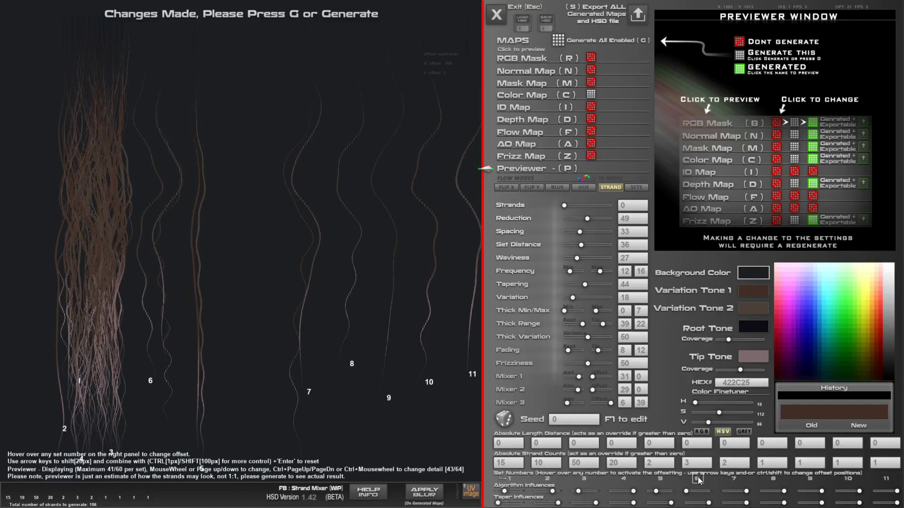
{"action": "key", "text": "shift+Left"}
{"action": "key", "text": "shift+Left"}
{"action": "key", "text": "shift+Left"}
{"action": "key", "text": "shift+Left"}
{"action": "key", "text": "shift+Up"}
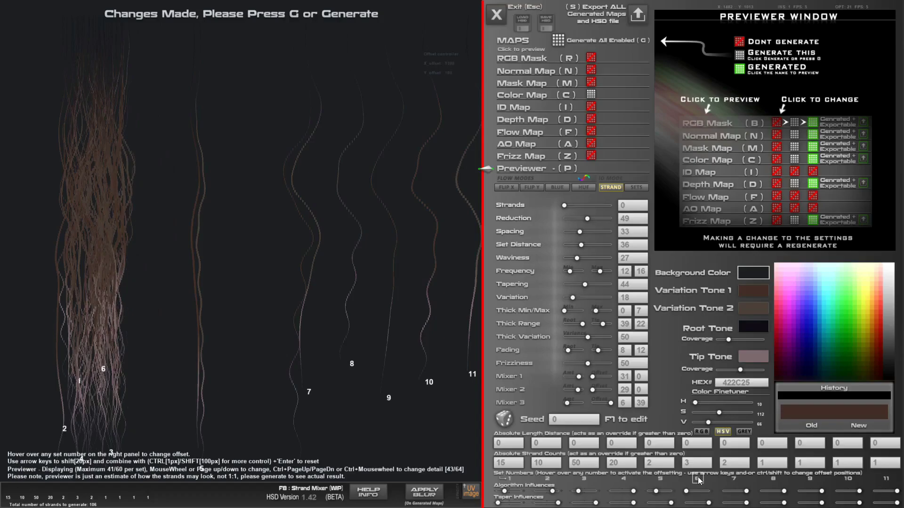
{"action": "key", "text": "shift+Down"}
{"action": "key", "text": "shift+Down"}
{"action": "key", "text": "shift+Up"}
{"action": "key", "text": "shift+Up"}
{"action": "key", "text": "shift+Up"}
{"action": "key", "text": "shift+Up"}
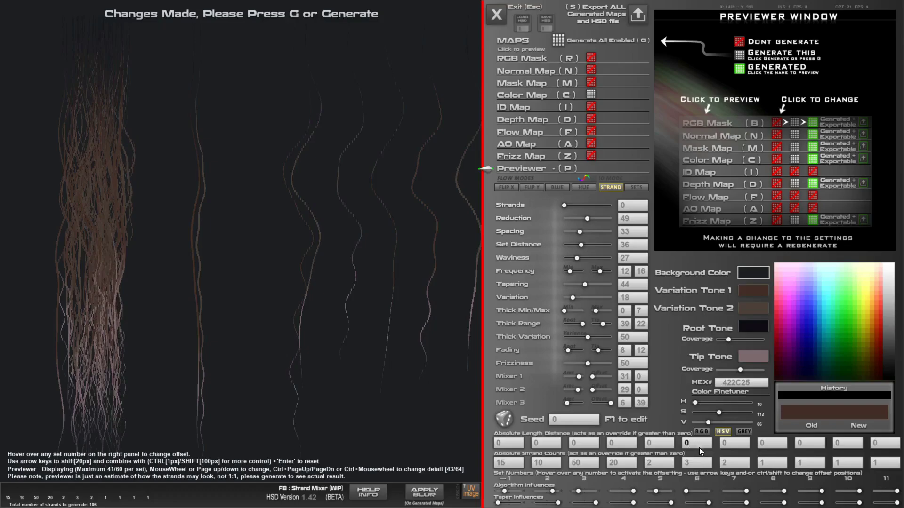
- Enter 3200 in set 6's Absolute Length Distance field, correcting the mistyped digits
{"action": "type", "text": "4"}
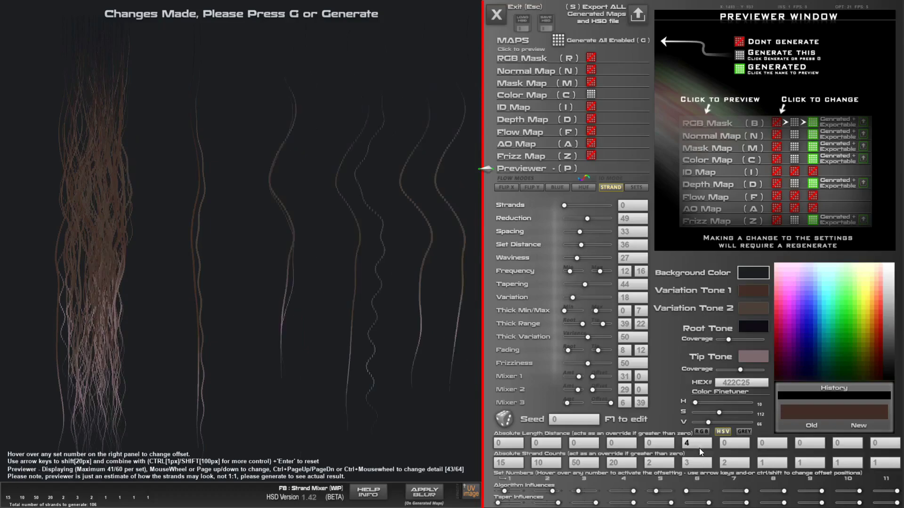
{"action": "type", "text": "44"}
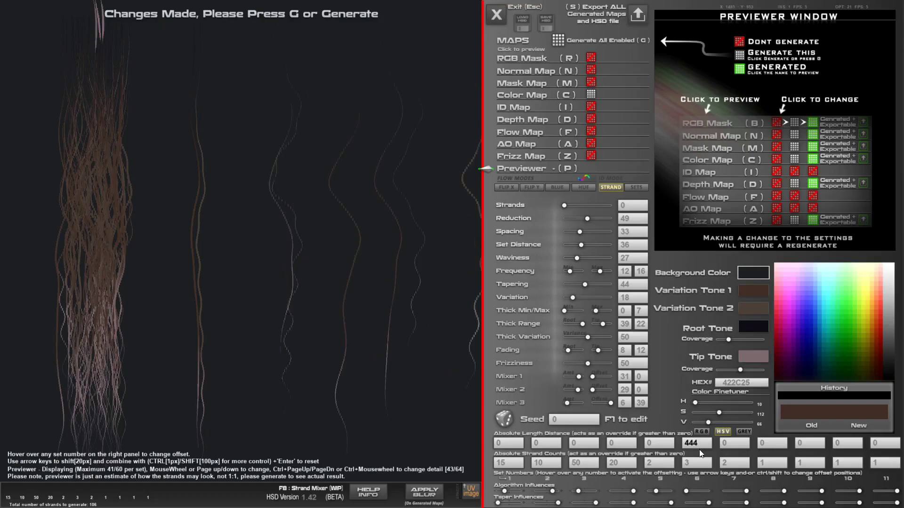
{"action": "type", "text": "4"}
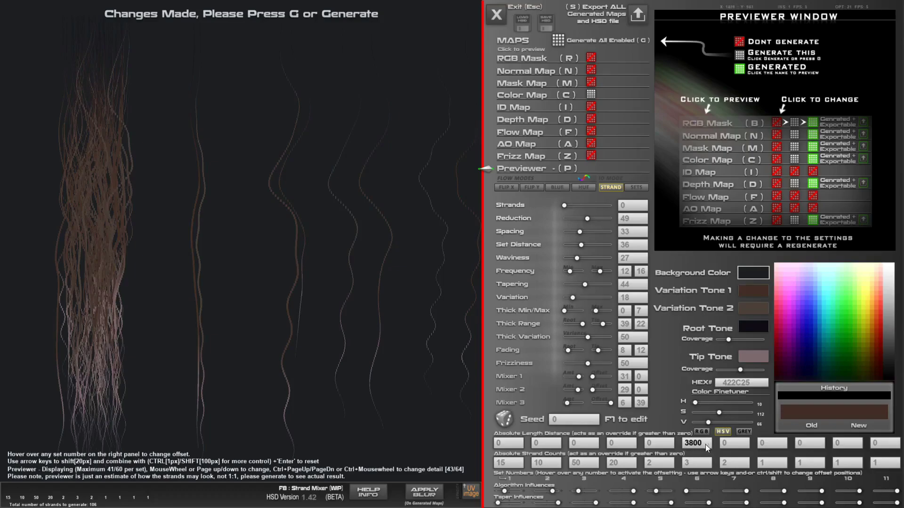
{"action": "key", "text": "BackSpace"}
{"action": "key", "text": "BackSpace"}
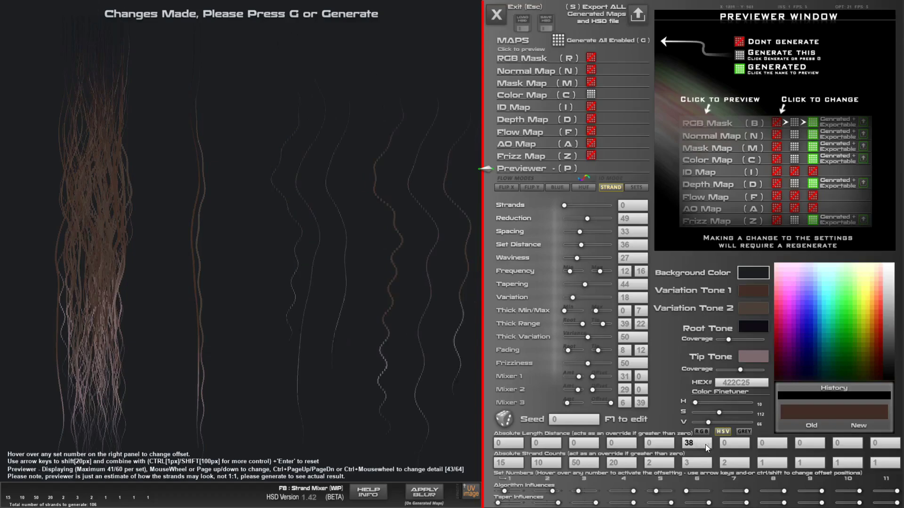
{"action": "key", "text": "BackSpace"}
{"action": "type", "text": "200"}
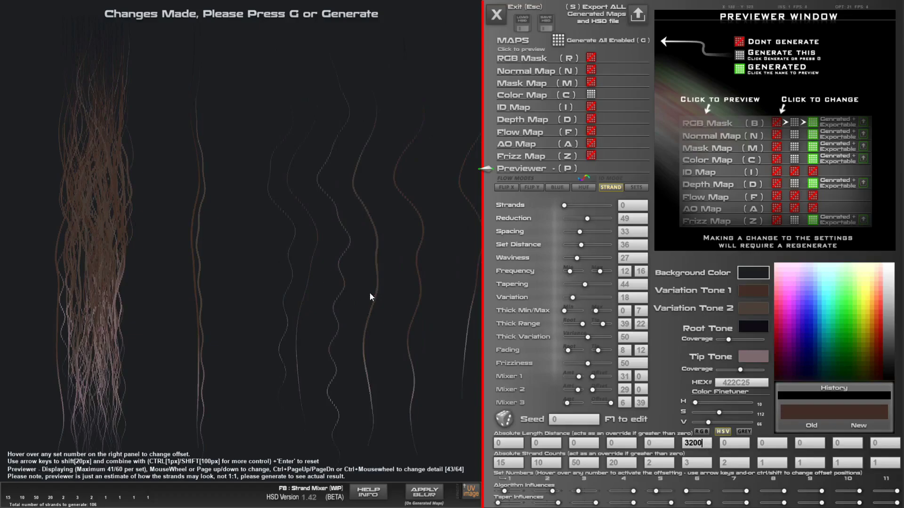
- Raise Variation to 39 and lower set 7's Algorithm Influences to straighten its strands
{"action": "left_click", "coordinate": [572, 299]}
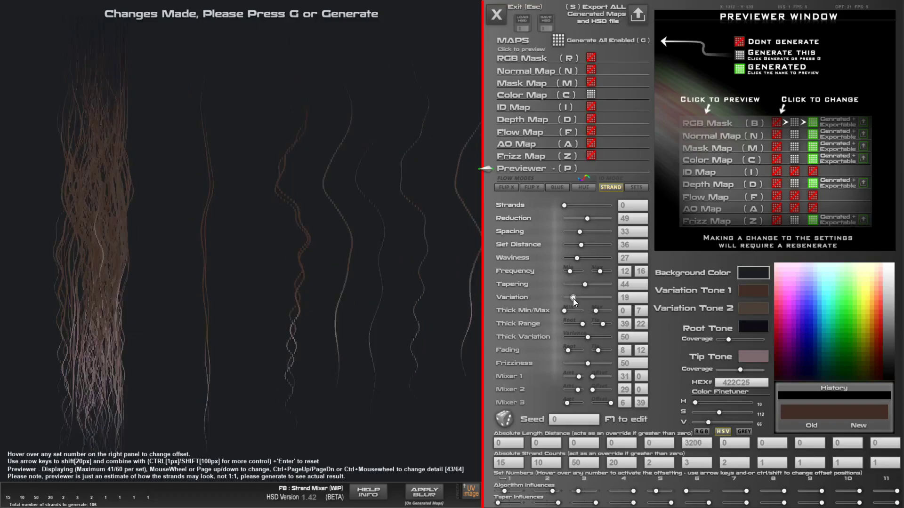
{"action": "left_click_drag", "start_coordinate": [573, 298], "coordinate": [583, 298]}
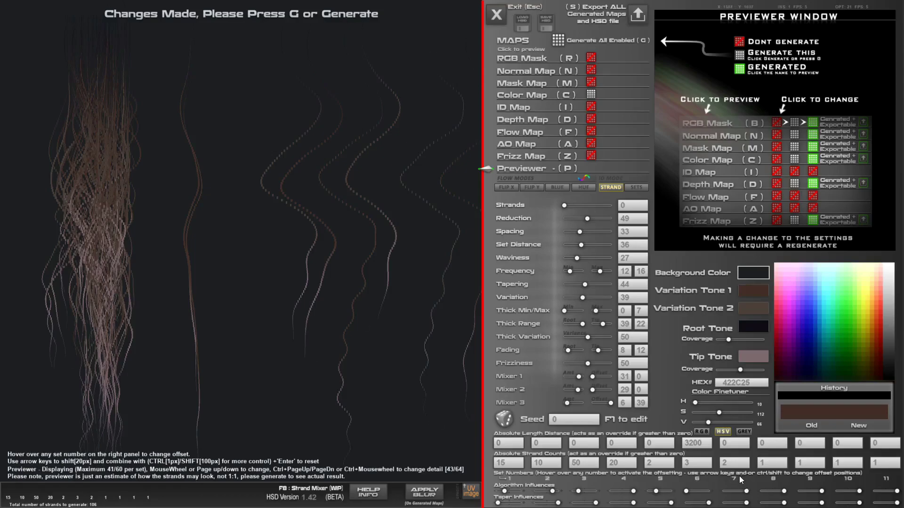
{"action": "mouse_move", "coordinate": [746, 491]}
{"action": "left_mouse_down"}
{"action": "mouse_move", "coordinate": [737, 491]}
{"action": "mouse_move", "coordinate": [887, 494]}
{"action": "left_mouse_up"}
- Move strand set 11 left past set 10 with the arrow keys
{"action": "mouse_move", "coordinate": [887, 480]}
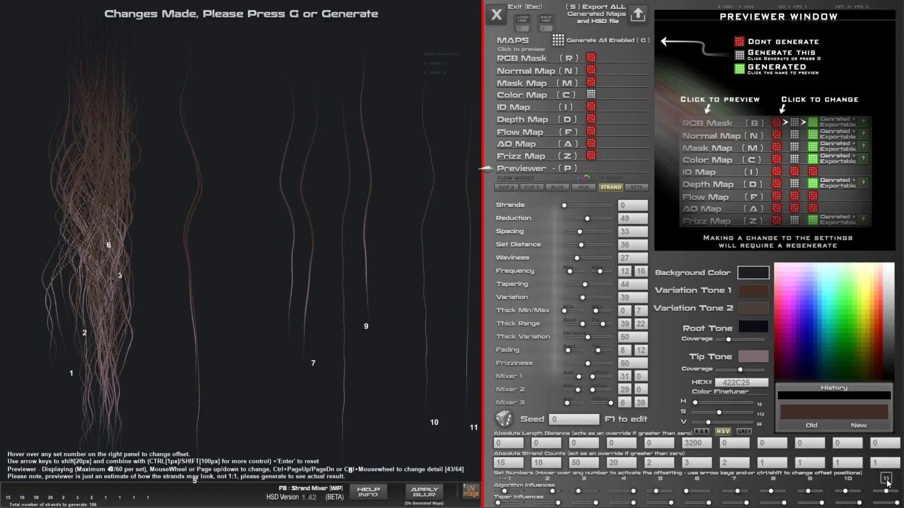
{"action": "key", "text": "Left"}
{"action": "key", "text": "Left"}
{"action": "key", "text": "Left"}
{"action": "key", "text": "Left"}
{"action": "key", "text": "Left"}
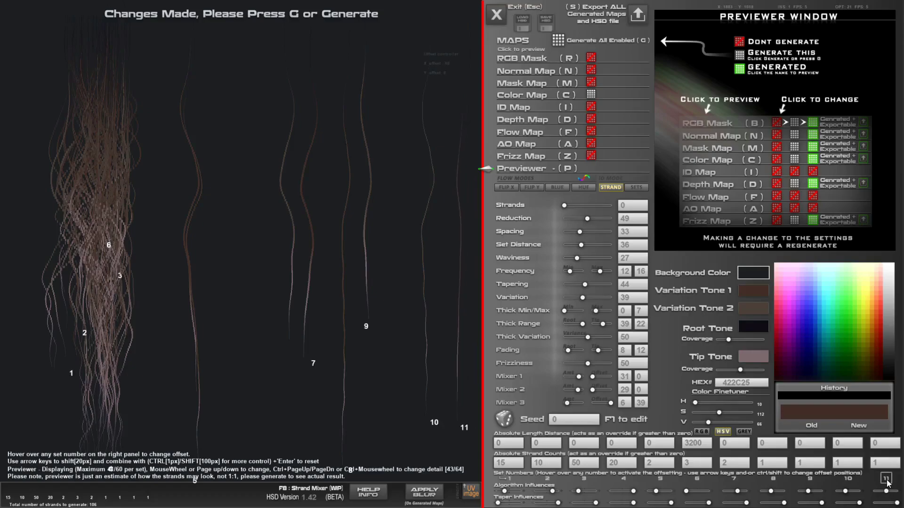
{"action": "key", "text": "Left"}
{"action": "key", "text": "Left"}
{"action": "key", "text": "Left"}
{"action": "key", "text": "Left"}
{"action": "key", "text": "Left"}
{"action": "key", "text": "Left"}
{"action": "key", "text": "Left"}
{"action": "key", "text": "Left"}
{"action": "key", "text": "Left"}
{"action": "key", "text": "Left"}
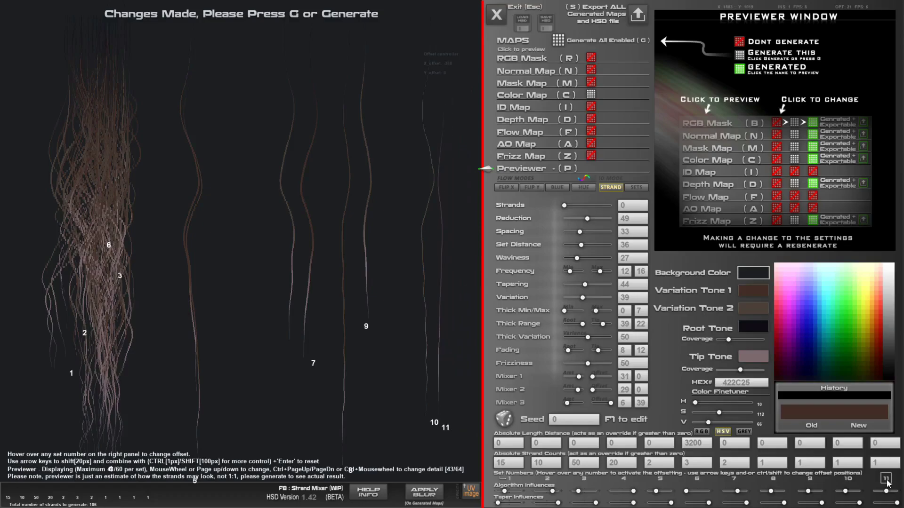
{"action": "key", "text": "Left"}
{"action": "key", "text": "Left"}
{"action": "key", "text": "Left"}
{"action": "key", "text": "Left"}
{"action": "key", "text": "Left"}
{"action": "key", "text": "Left"}
{"action": "key", "text": "Left"}
{"action": "key", "text": "Left"}
{"action": "key", "text": "Left"}
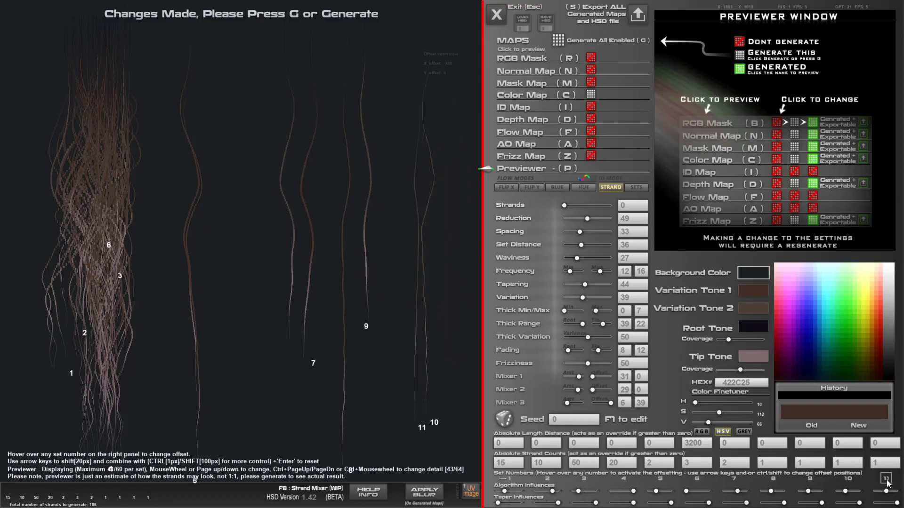
{"action": "key", "text": "Left"}
{"action": "key", "text": "Left"}
{"action": "key", "text": "Left"}
{"action": "key", "text": "Left"}
{"action": "key", "text": "Left"}
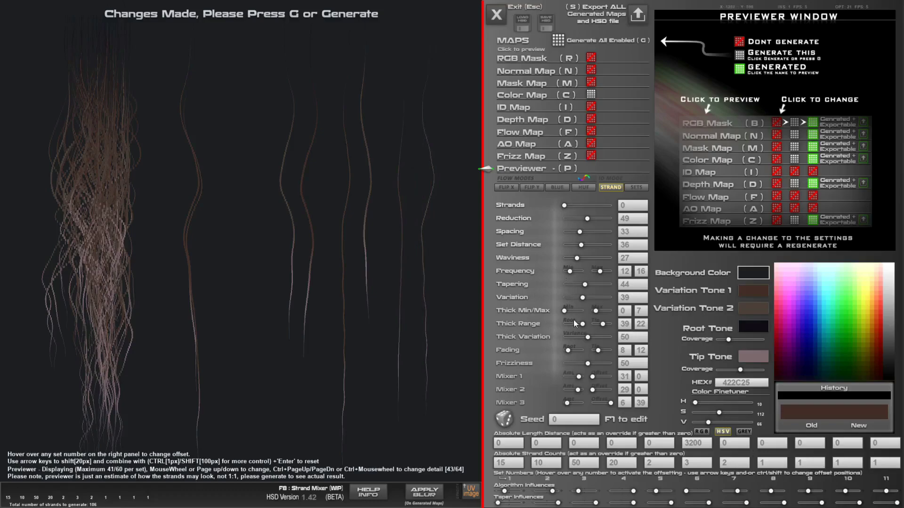
- Give set 7 an absolute strand count of 4 and lower Spacing from 33 to 19
{"action": "mouse_move", "coordinate": [735, 477]}
{"action": "left_click", "coordinate": [730, 463]}
{"action": "type", "text": "4"}
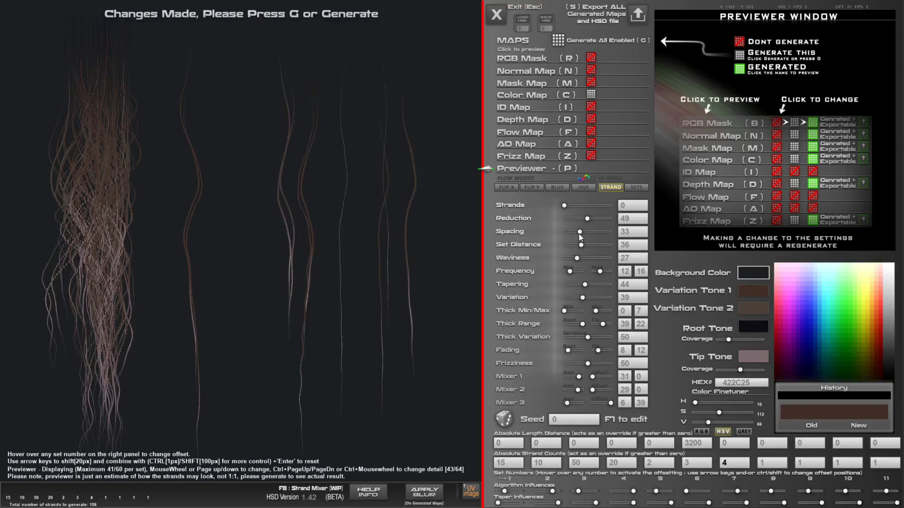
{"action": "left_click_drag", "start_coordinate": [579, 234], "coordinate": [573, 234]}
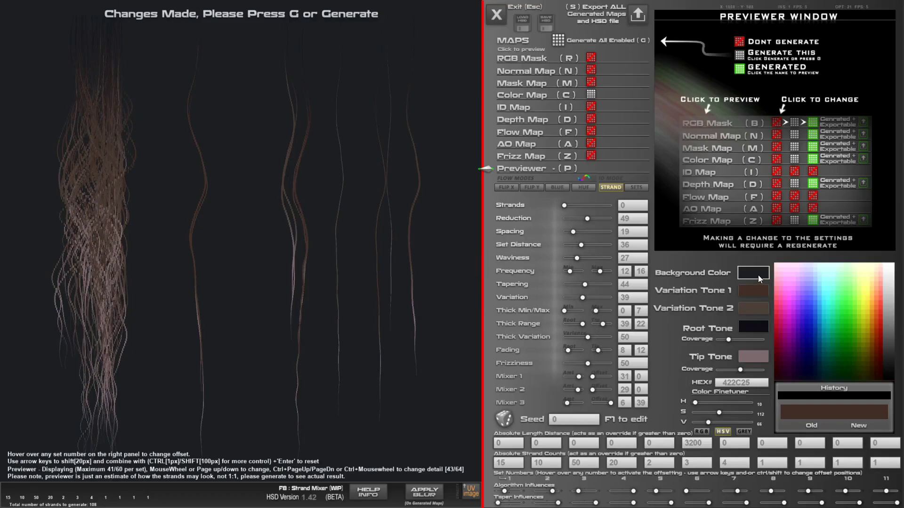
- Make the preview background black and saturate Variation Tones 1 and 2, turning Tone 2 red
{"action": "left_click", "coordinate": [793, 395]}
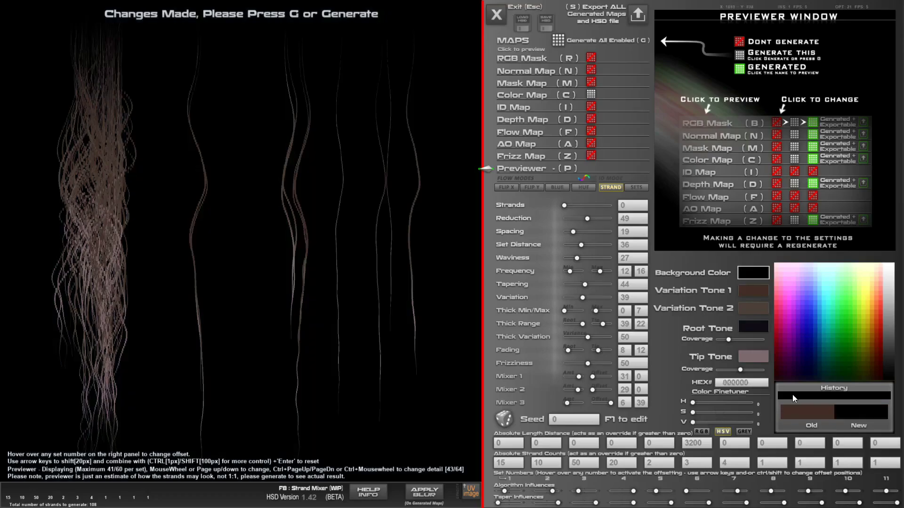
{"action": "left_click", "coordinate": [752, 289]}
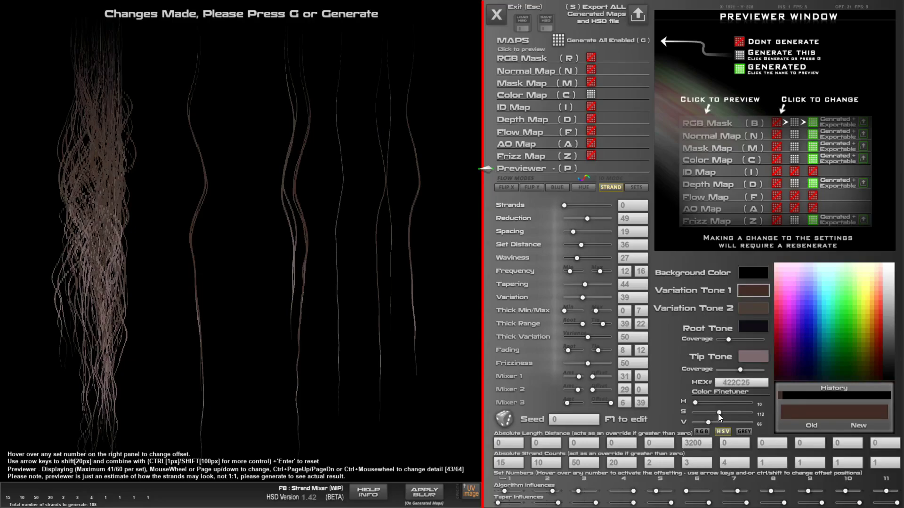
{"action": "left_click_drag", "start_coordinate": [719, 415], "coordinate": [730, 413]}
{"action": "left_click", "coordinate": [754, 308]}
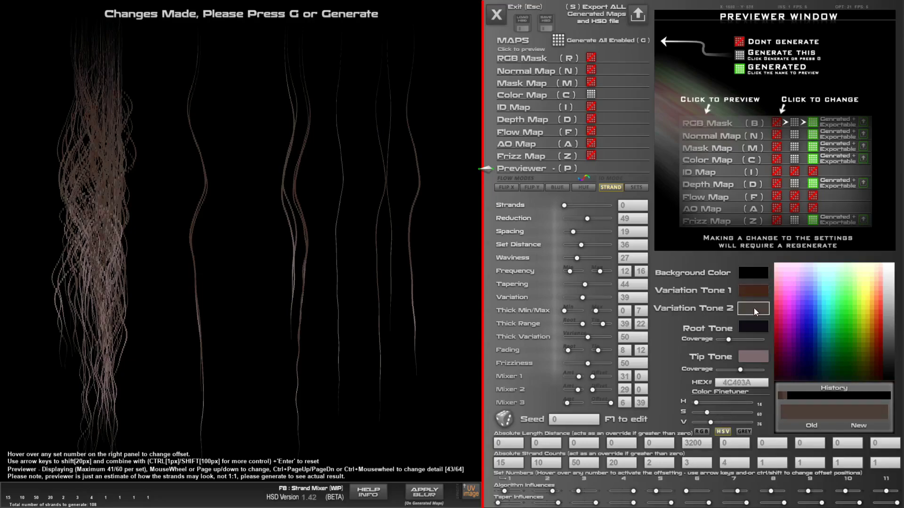
{"action": "left_click_drag", "start_coordinate": [706, 413], "coordinate": [730, 411]}
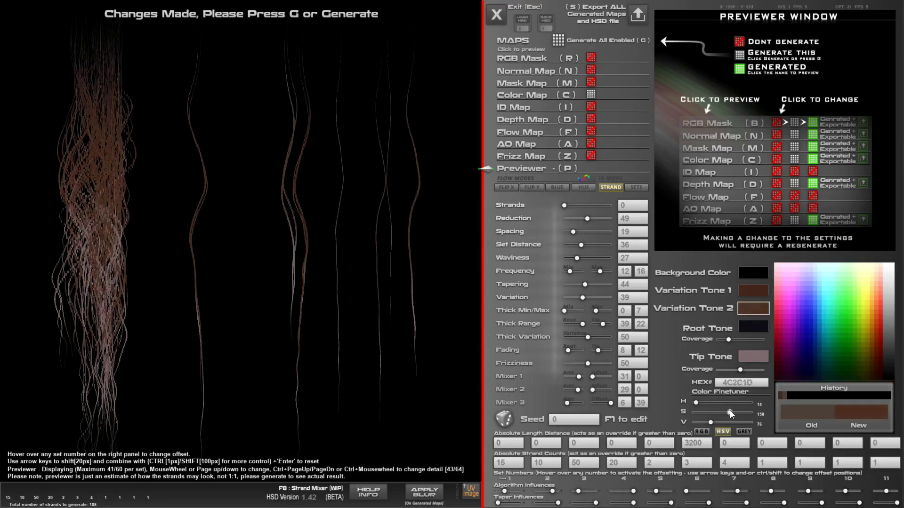
{"action": "left_click", "coordinate": [876, 344]}
- Give Root Tone a saturated version of Variation Tone 1's brown and make the tip tone dark orange
{"action": "left_click", "coordinate": [758, 327]}
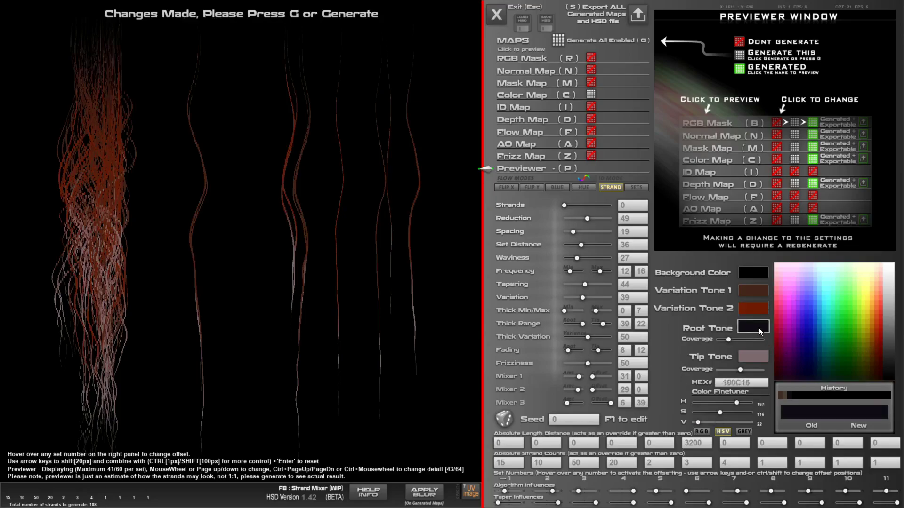
{"action": "left_click", "coordinate": [754, 291]}
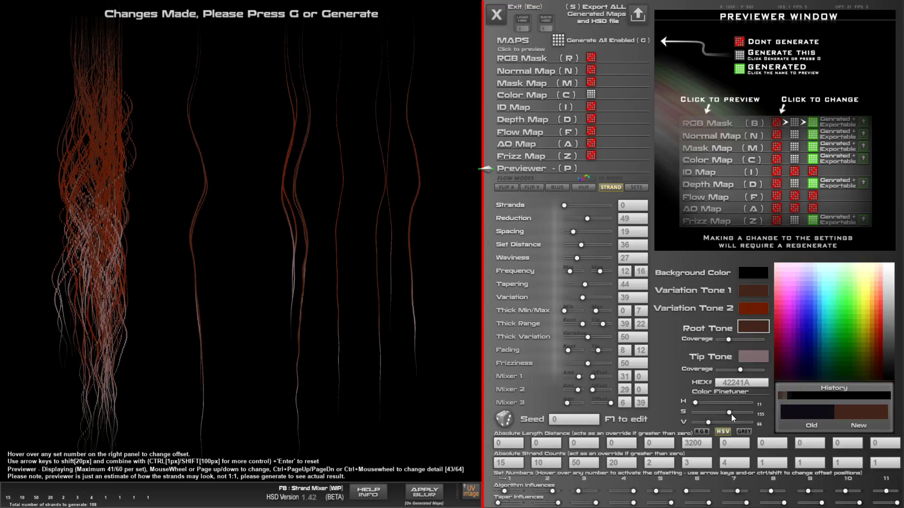
{"action": "left_click_drag", "start_coordinate": [731, 412], "coordinate": [698, 423]}
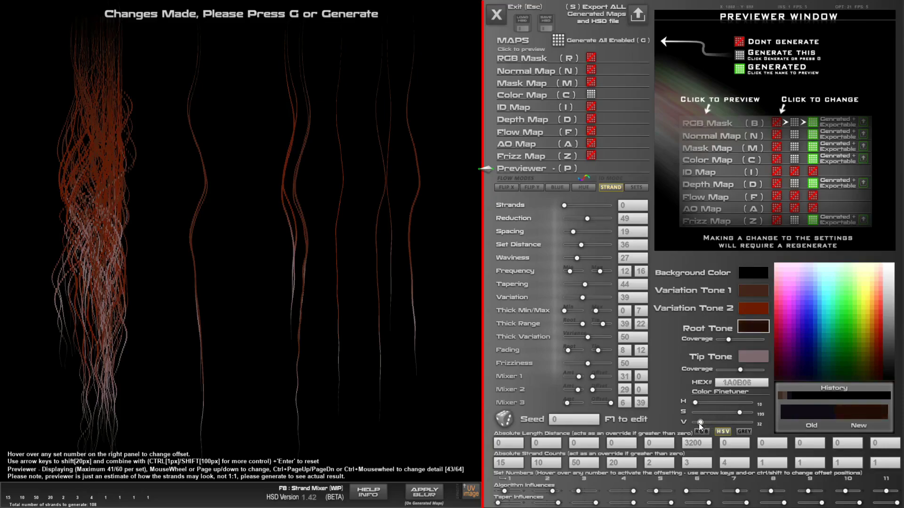
{"action": "left_click", "coordinate": [752, 358]}
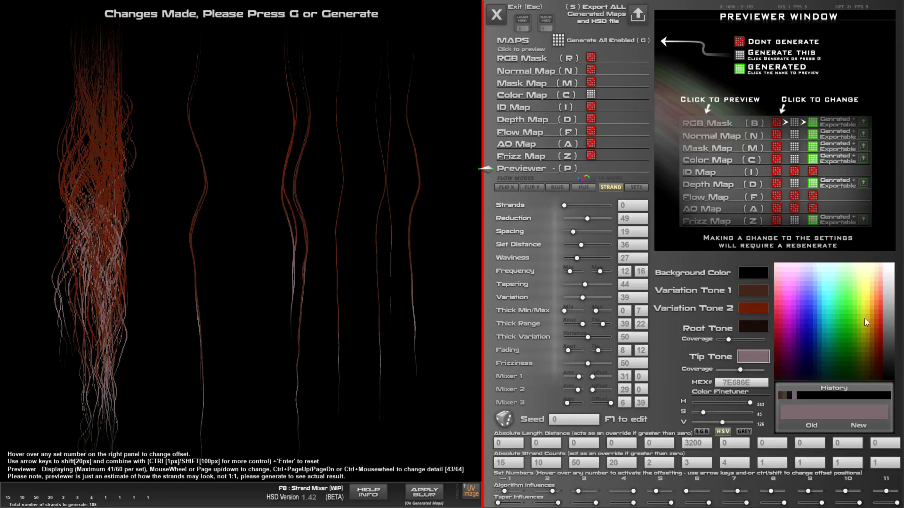
{"action": "left_click", "coordinate": [876, 293]}
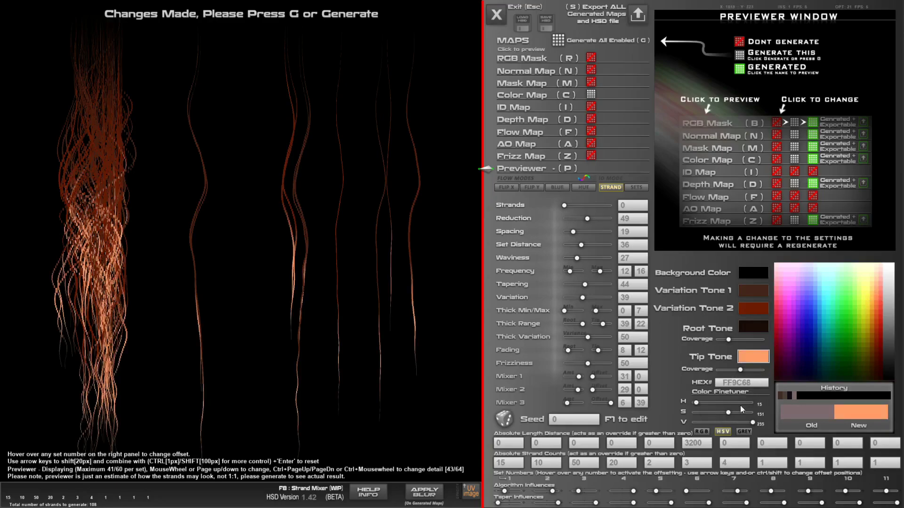
{"action": "left_click_drag", "start_coordinate": [749, 421], "coordinate": [708, 422]}
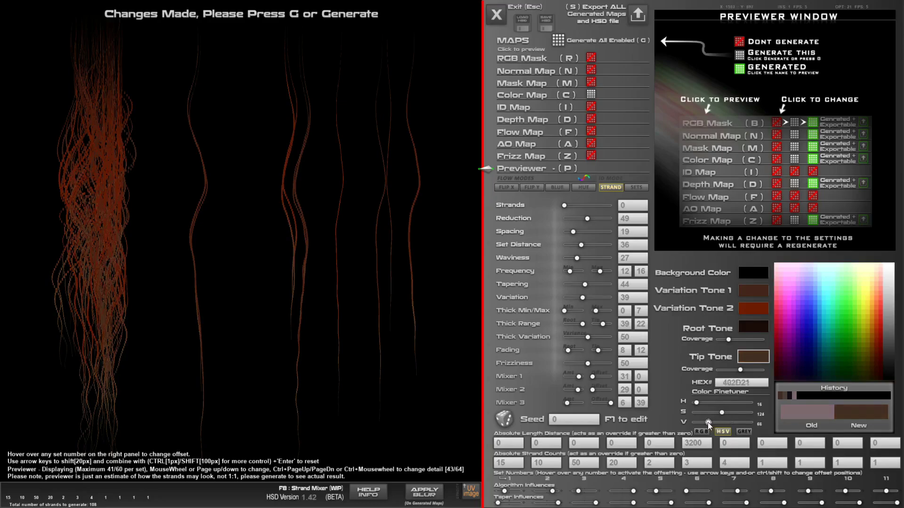
- Darken Variation Tone 2 to near-black brown 30150F and slightly reduce tip tone coverage
{"action": "left_click", "coordinate": [748, 312]}
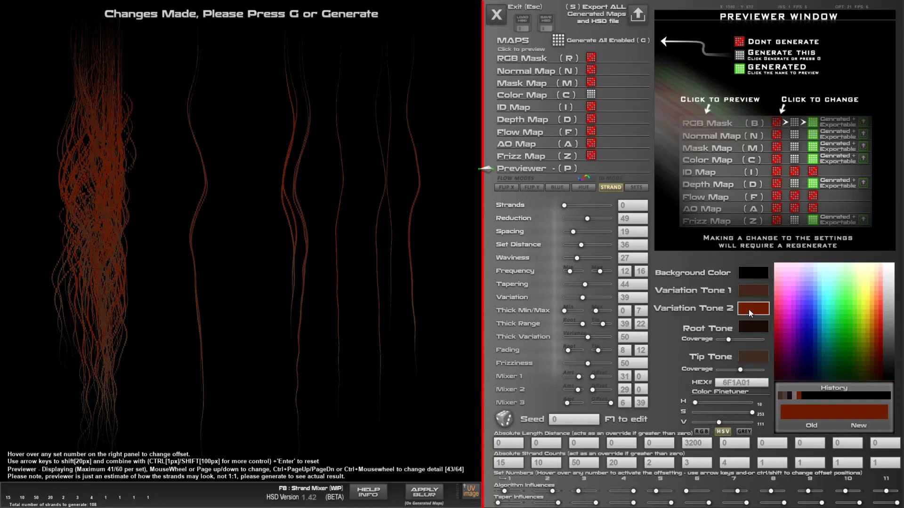
{"action": "left_click_drag", "start_coordinate": [749, 414], "coordinate": [713, 422]}
{"action": "mouse_move", "coordinate": [740, 371]}
{"action": "left_mouse_down"}
{"action": "mouse_move", "coordinate": [719, 372]}
{"action": "mouse_move", "coordinate": [728, 372]}
{"action": "left_mouse_up"}
{"action": "left_click_drag", "start_coordinate": [728, 371], "coordinate": [724, 371]}
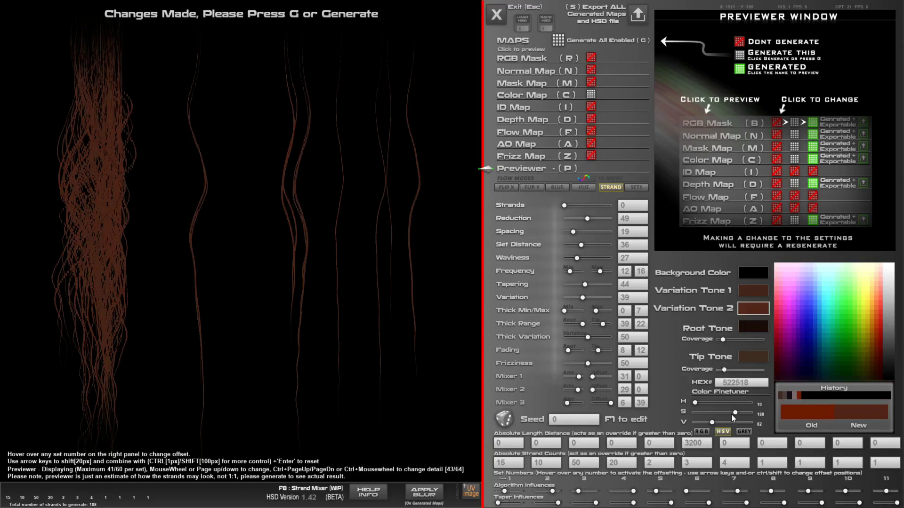
{"action": "left_click_drag", "start_coordinate": [713, 424], "coordinate": [705, 422]}
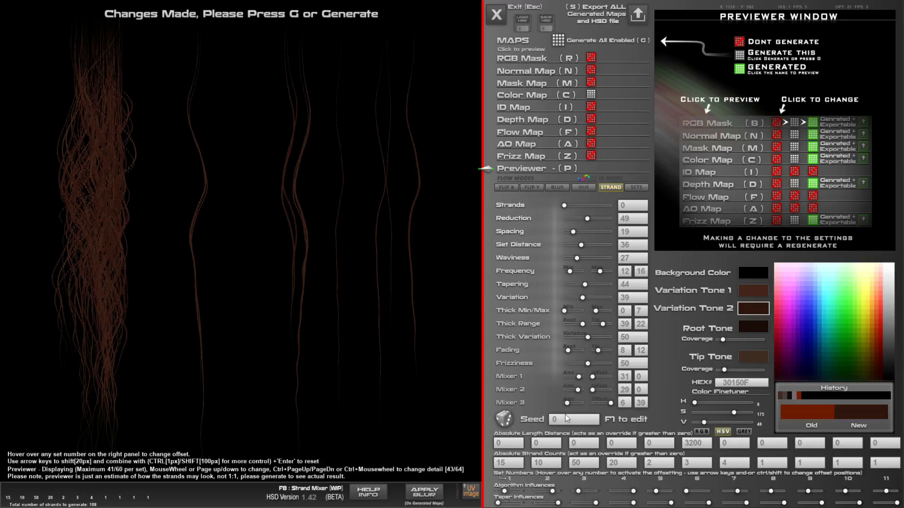
- Reshuffle the strand seed several times, then generate all enabled maps
{"action": "left_click", "coordinate": [505, 421]}
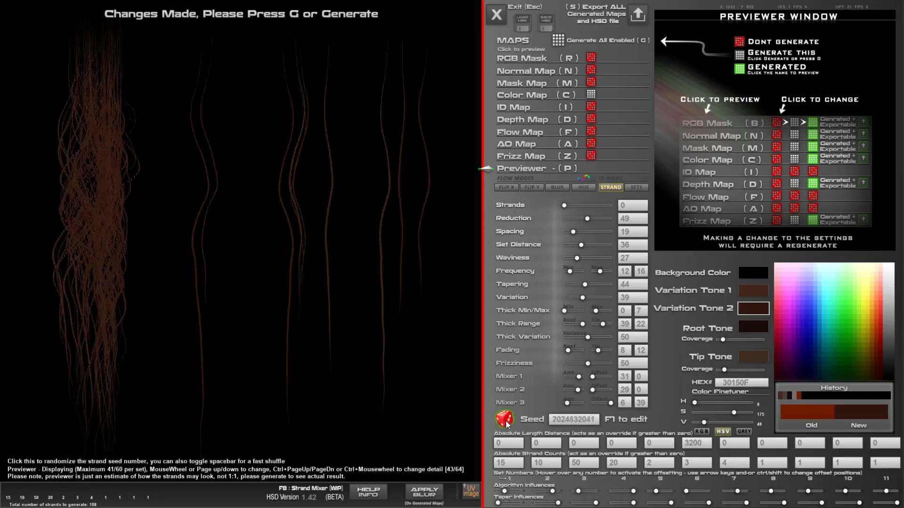
{"action": "left_click", "coordinate": [505, 419]}
{"action": "left_click", "coordinate": [505, 419]}
{"action": "left_click", "coordinate": [505, 418]}
{"action": "left_click", "coordinate": [505, 419]}
{"action": "left_click", "coordinate": [505, 419]}
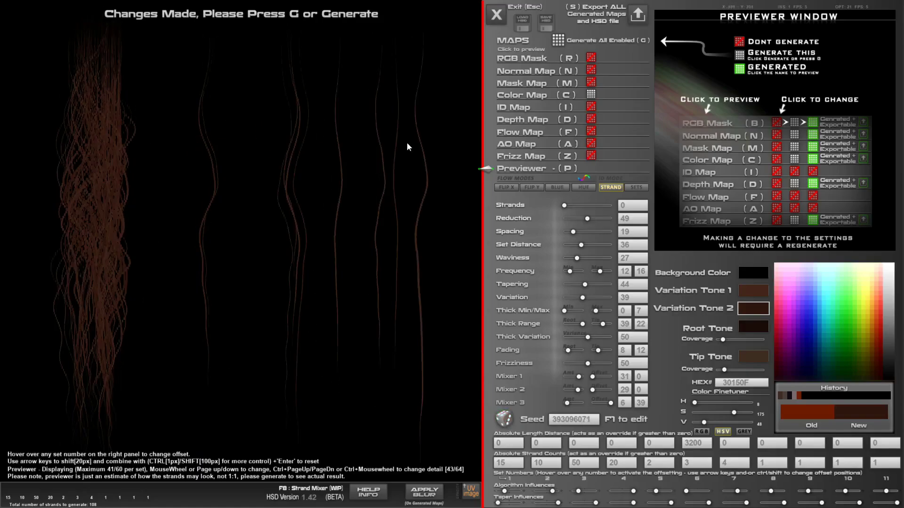
{"action": "left_click", "coordinate": [558, 40]}
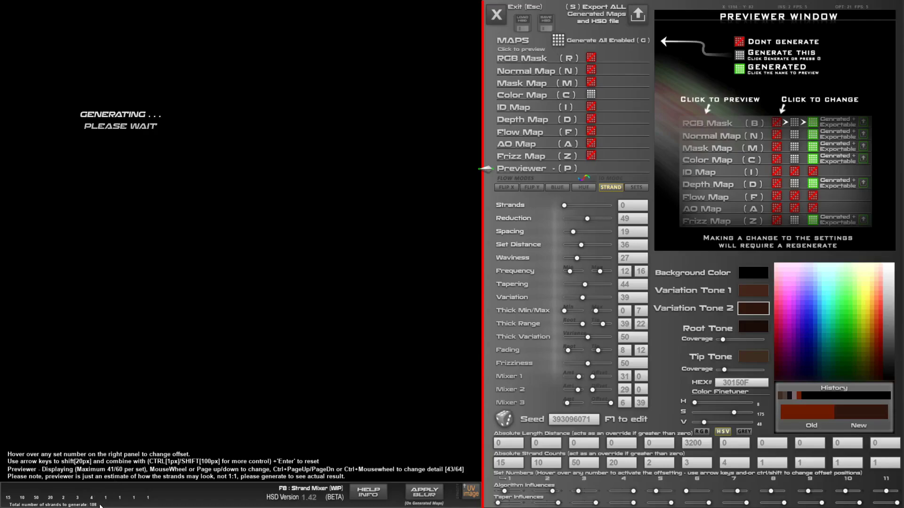
- Toggle the previewer between the Color Map close-up and the help panel, ending on the Color Map
{"action": "mouse_move", "coordinate": [514, 477]}
{"action": "left_click", "coordinate": [528, 95]}
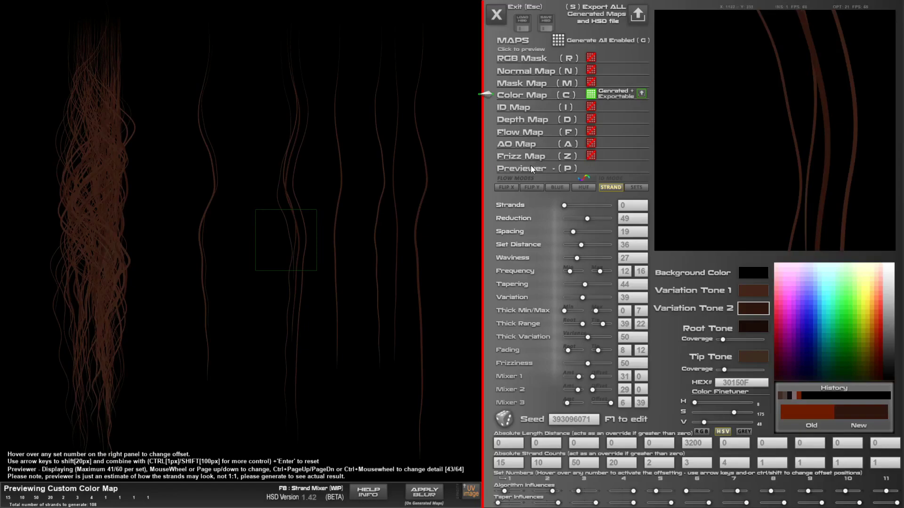
{"action": "left_click", "coordinate": [531, 169]}
{"action": "left_click", "coordinate": [535, 96]}
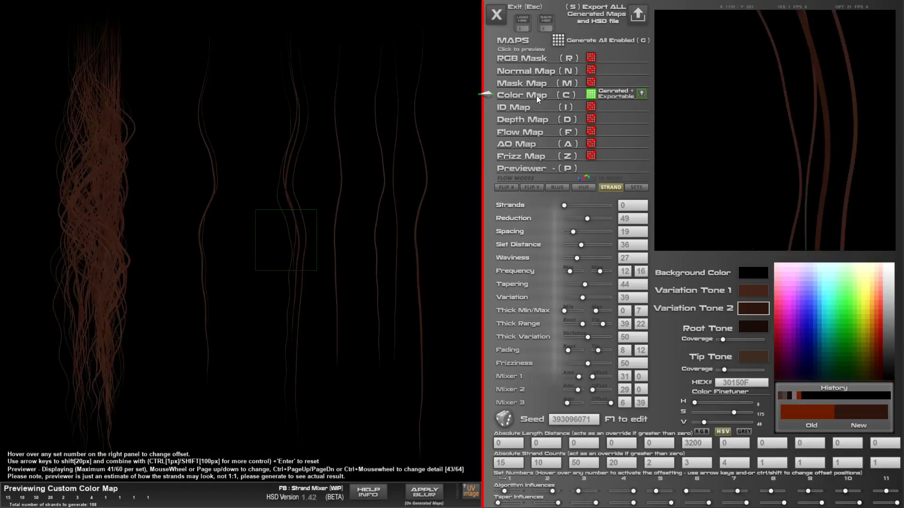
{"action": "left_click", "coordinate": [524, 168]}
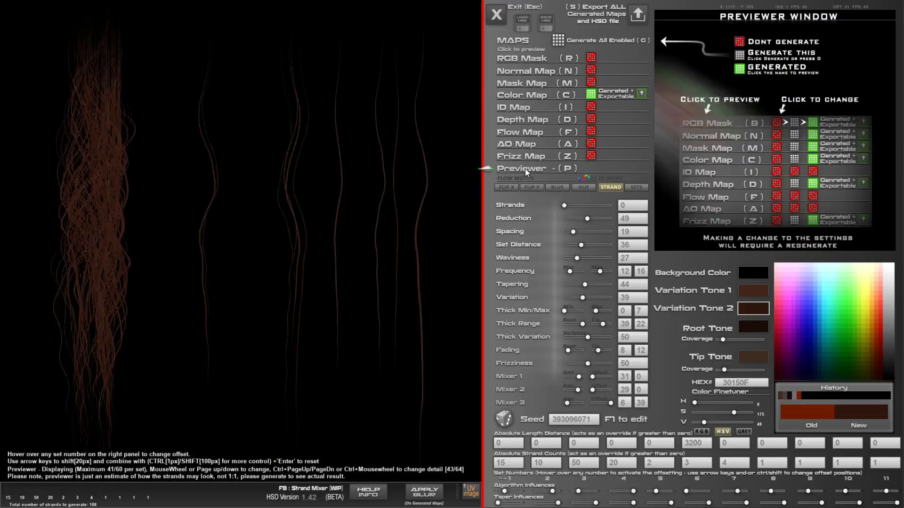
{"action": "left_click", "coordinate": [527, 97]}
{"action": "key", "text": "p"}
{"action": "key", "text": "c"}
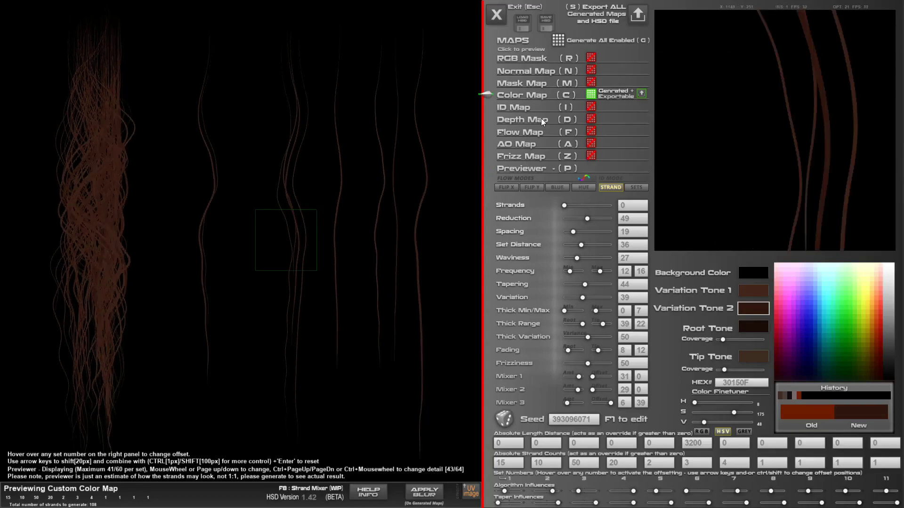
{"action": "key", "text": "p"}
{"action": "key", "text": "c"}
{"action": "key", "text": "p"}
{"action": "key", "text": "c"}
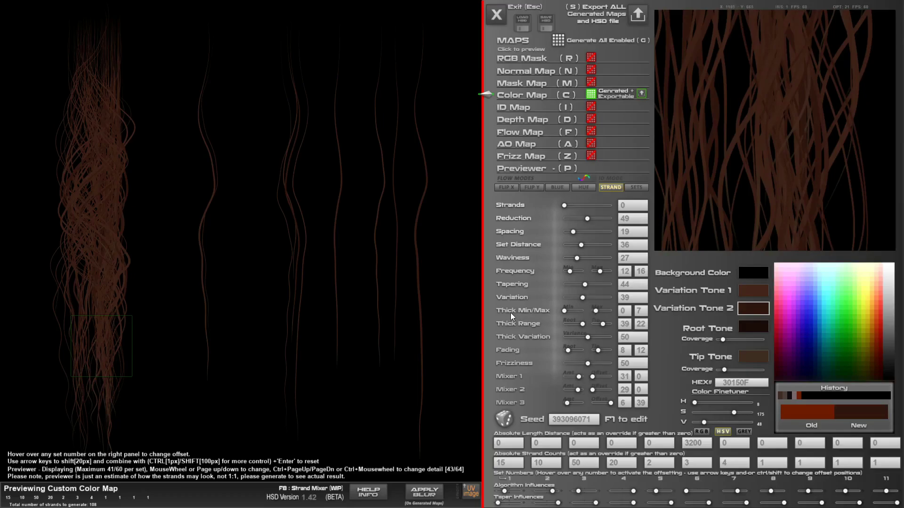
- Set strand thickness min 1 and max 4, lower Thick Variation slightly, and raise Variation to 43
{"action": "left_click", "coordinate": [565, 312]}
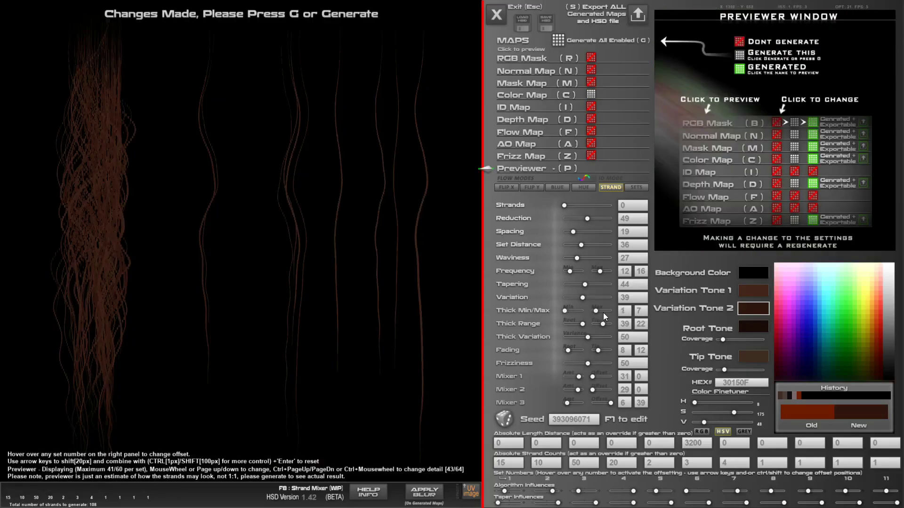
{"action": "left_click_drag", "start_coordinate": [596, 310], "coordinate": [594, 312]}
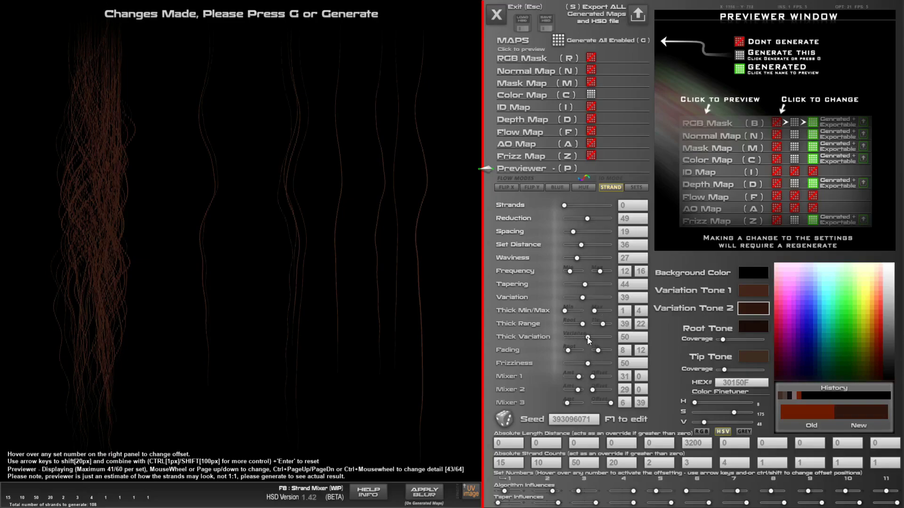
{"action": "left_click_drag", "start_coordinate": [584, 337], "coordinate": [585, 338]}
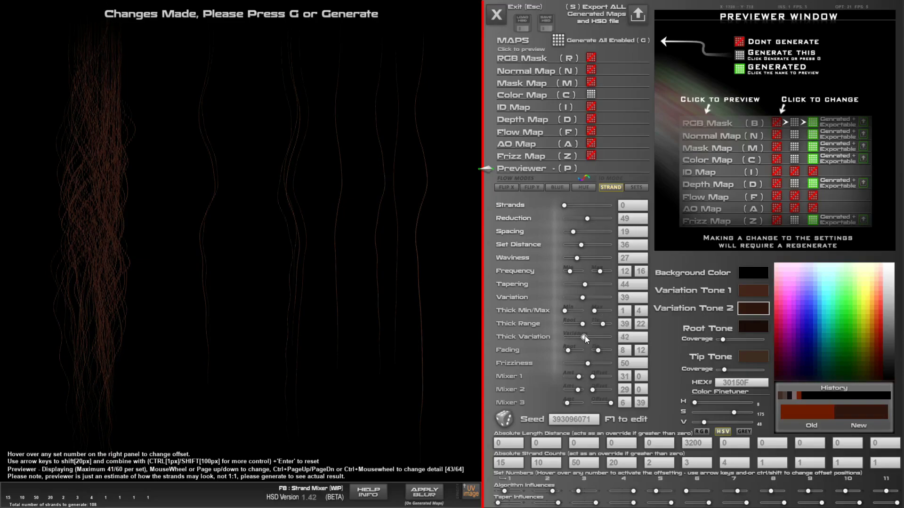
{"action": "left_click", "coordinate": [584, 297]}
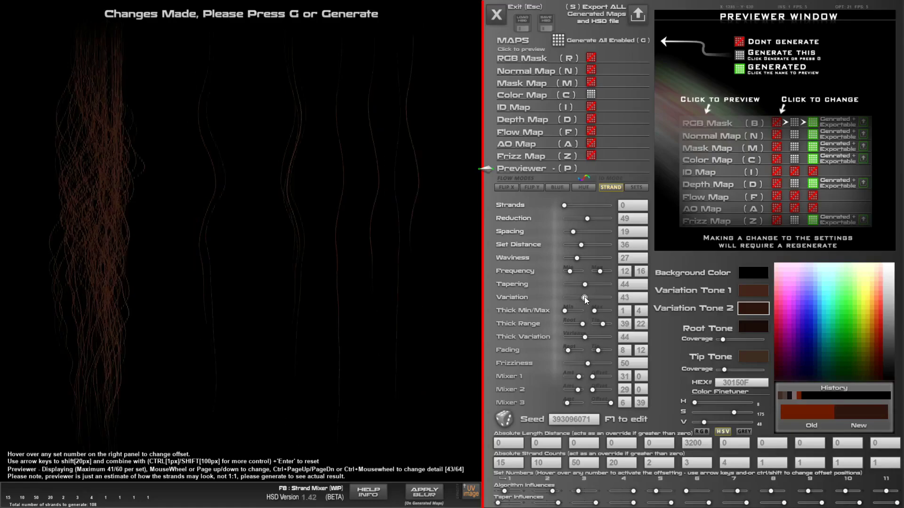
- Reshuffle the seed, regenerate all enabled maps, and preview the new Color Map
{"action": "left_click", "coordinate": [504, 419]}
{"action": "left_click", "coordinate": [504, 419]}
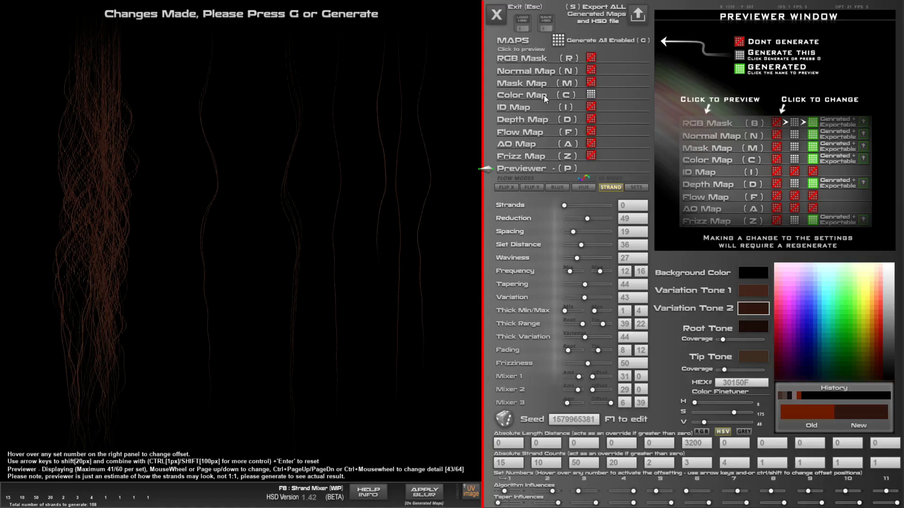
{"action": "left_click", "coordinate": [557, 40]}
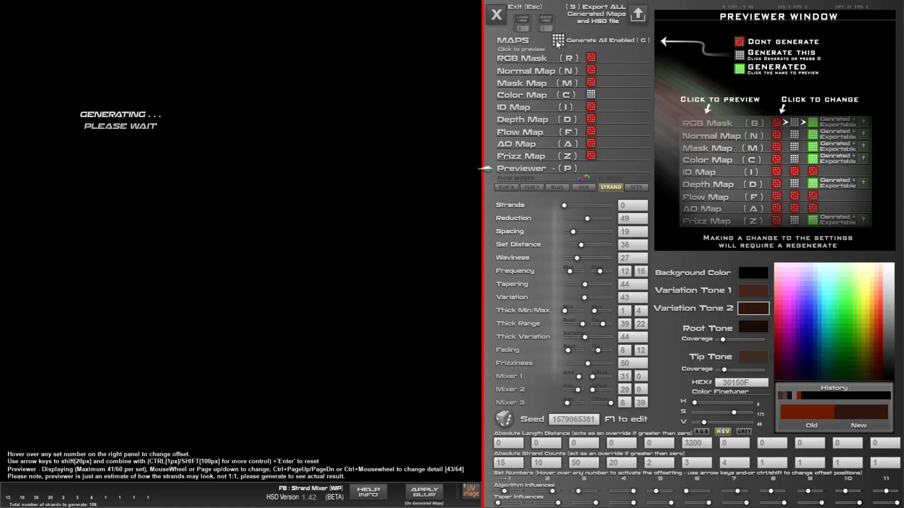
{"action": "left_click", "coordinate": [538, 96]}
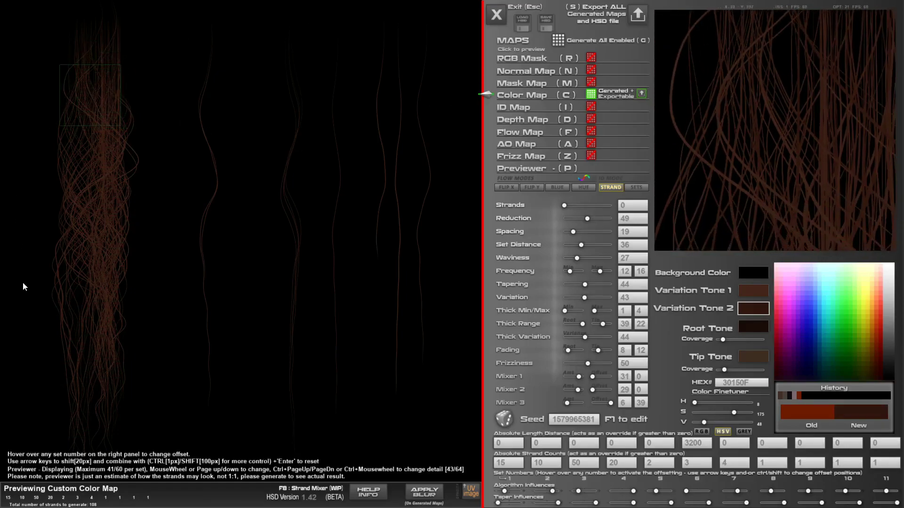
- Save the strand project via SAVE HSD as HSD_DEMO20thAug.txt in the Hair folder
{"action": "left_click", "coordinate": [545, 23]}
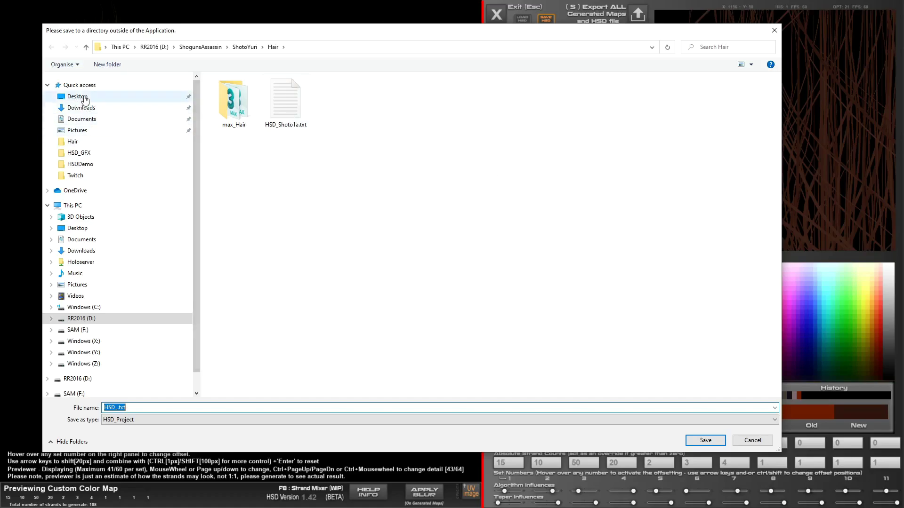
{"action": "left_click", "coordinate": [118, 408]}
{"action": "type", "text": "DEMO20thAug"}
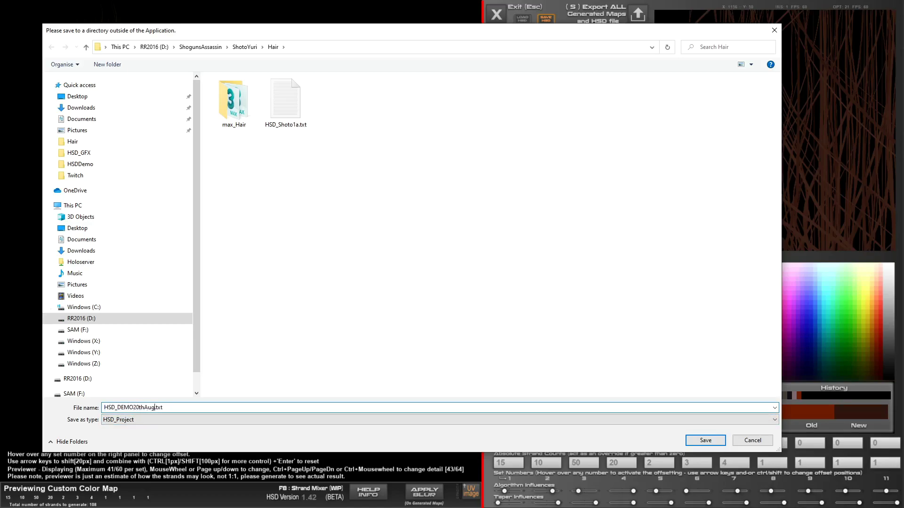
{"action": "key", "text": "Return"}
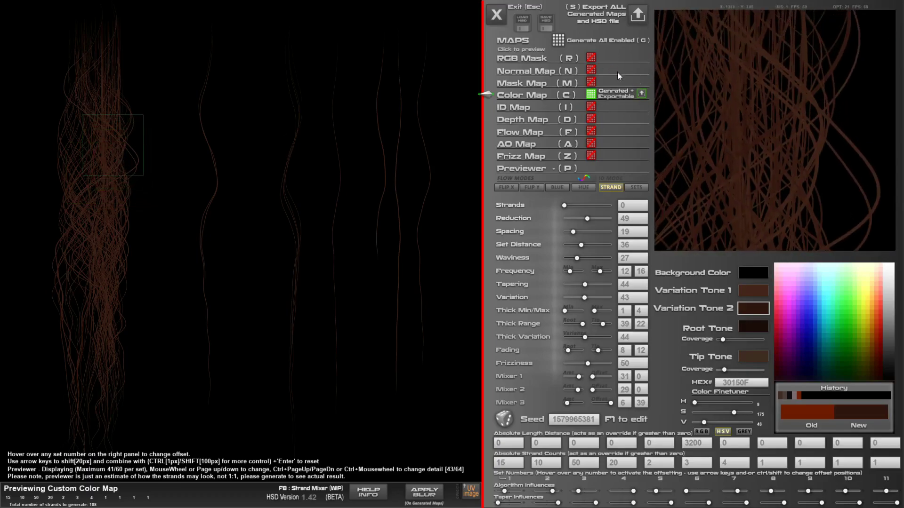
- Enable the Mask, Normal and RGB Mask maps, generate them, and preview each one
{"action": "left_click", "coordinate": [591, 81]}
{"action": "left_click", "coordinate": [591, 70]}
{"action": "left_click", "coordinate": [591, 57]}
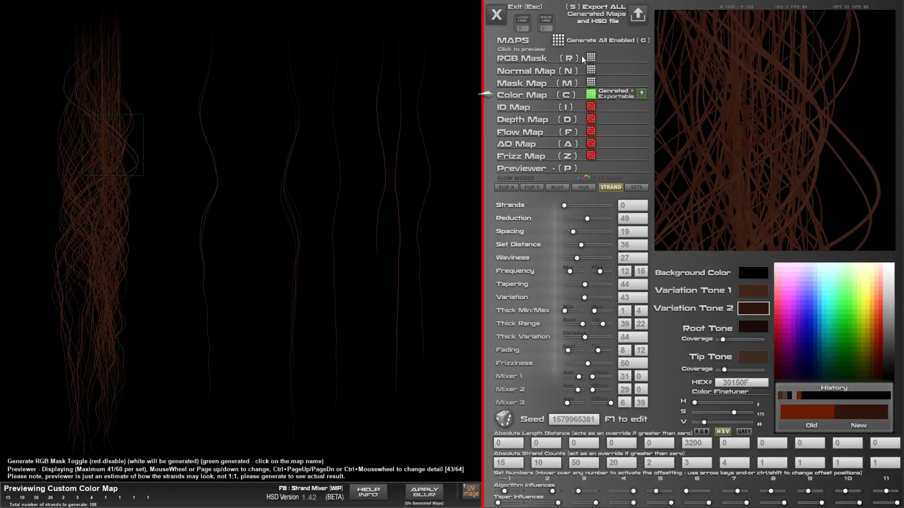
{"action": "left_click", "coordinate": [557, 43]}
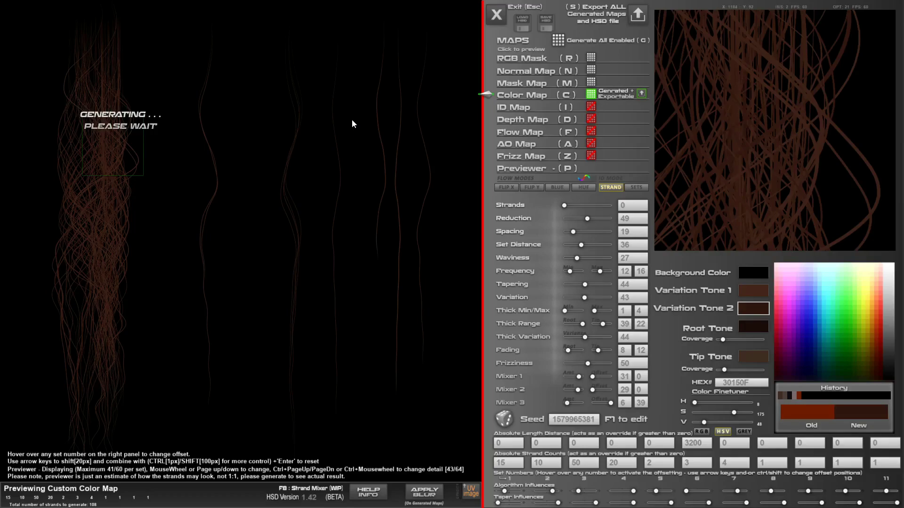
{"action": "left_click", "coordinate": [536, 82]}
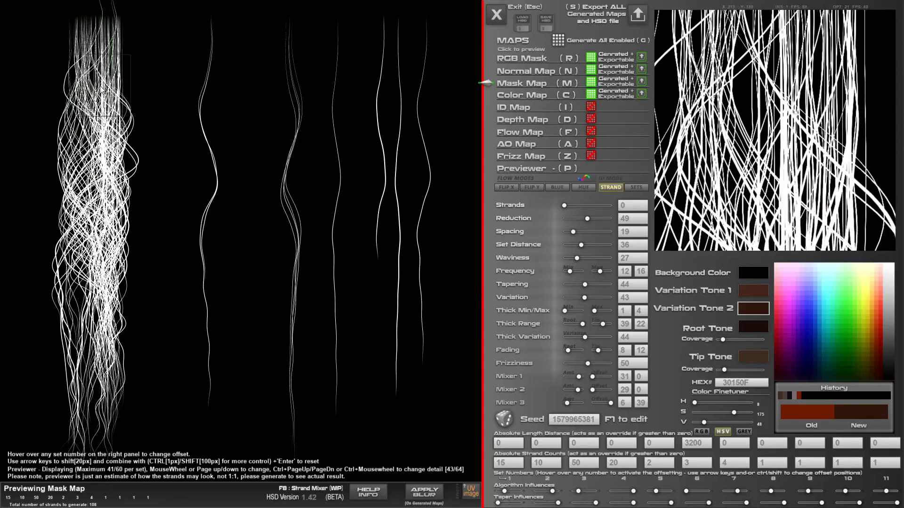
{"action": "left_click", "coordinate": [526, 72]}
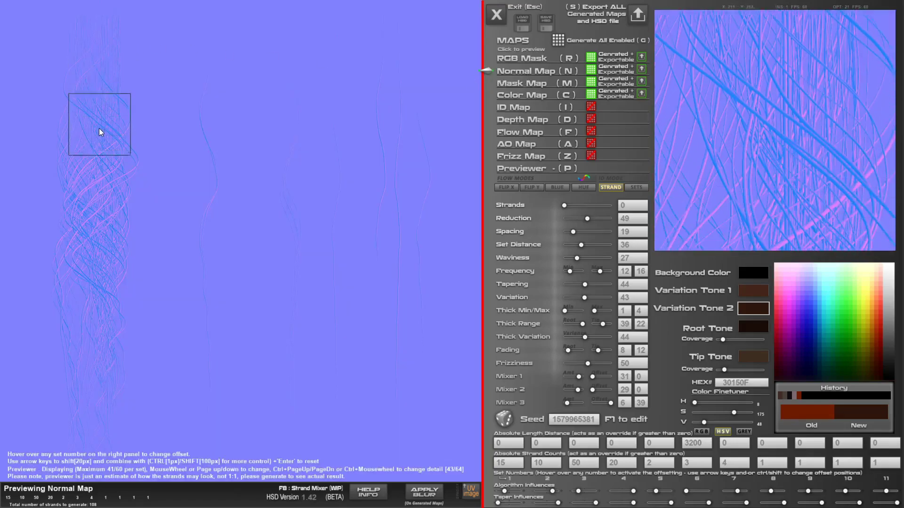
{"action": "left_click", "coordinate": [530, 58]}
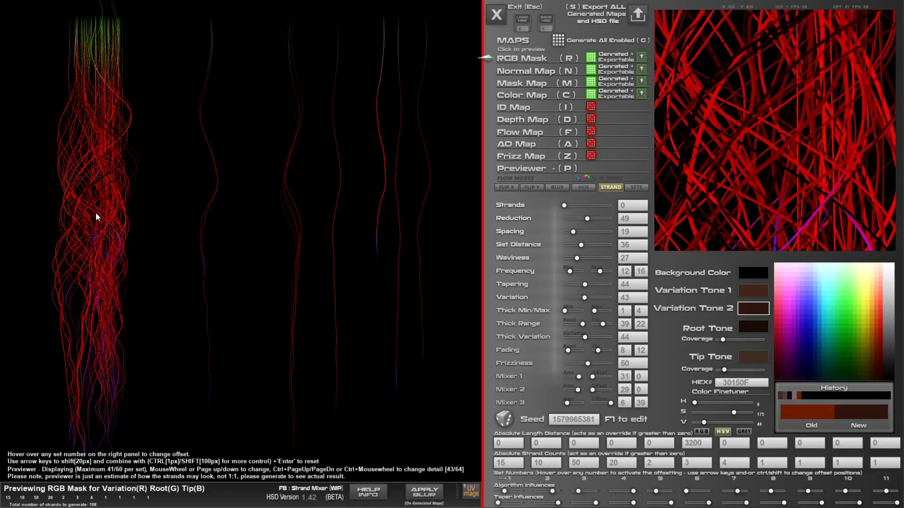
- Enable the ID, Depth, Flow and AO maps and generate all enabled maps again
{"action": "left_click", "coordinate": [591, 106]}
{"action": "left_click", "coordinate": [591, 118]}
{"action": "left_click", "coordinate": [591, 132]}
{"action": "left_click", "coordinate": [592, 143]}
{"action": "left_click", "coordinate": [563, 41]}
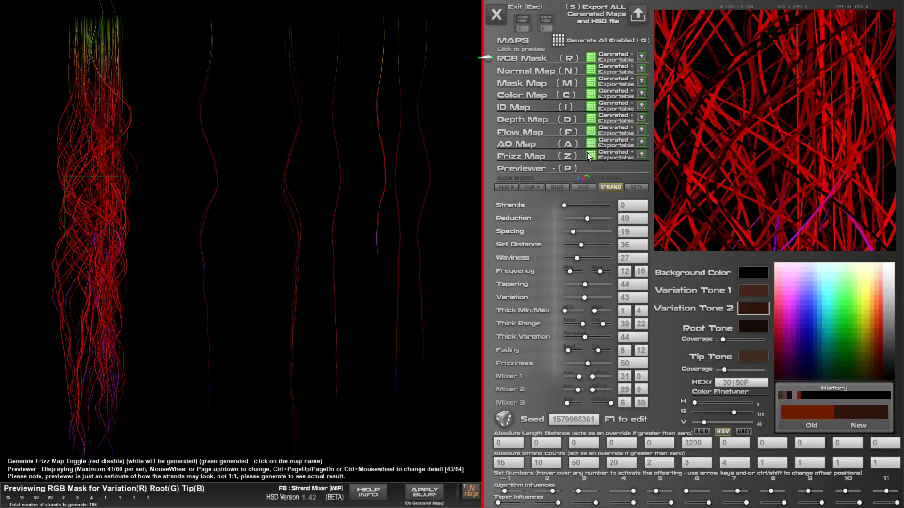
- Preview the generated ID, Depth and Flow maps in turn, ending on the AO Map
{"action": "left_click", "coordinate": [519, 108]}
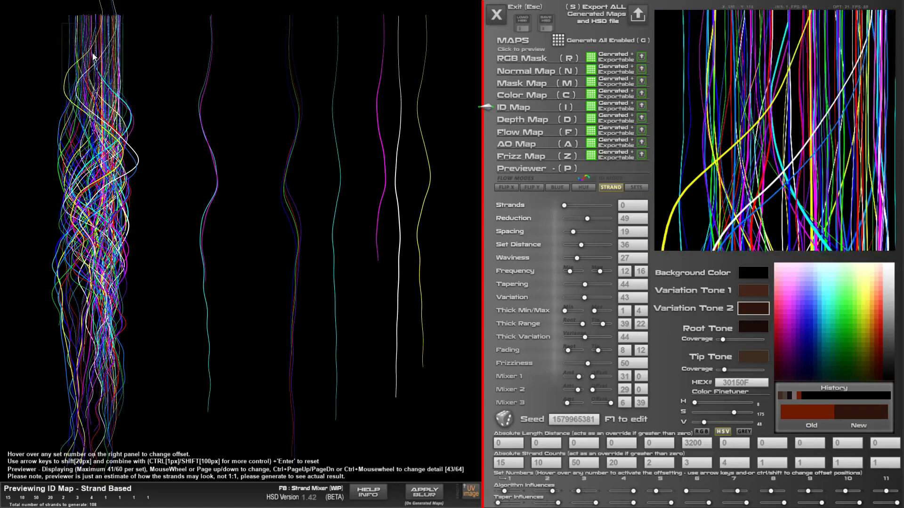
{"action": "left_click", "coordinate": [507, 121]}
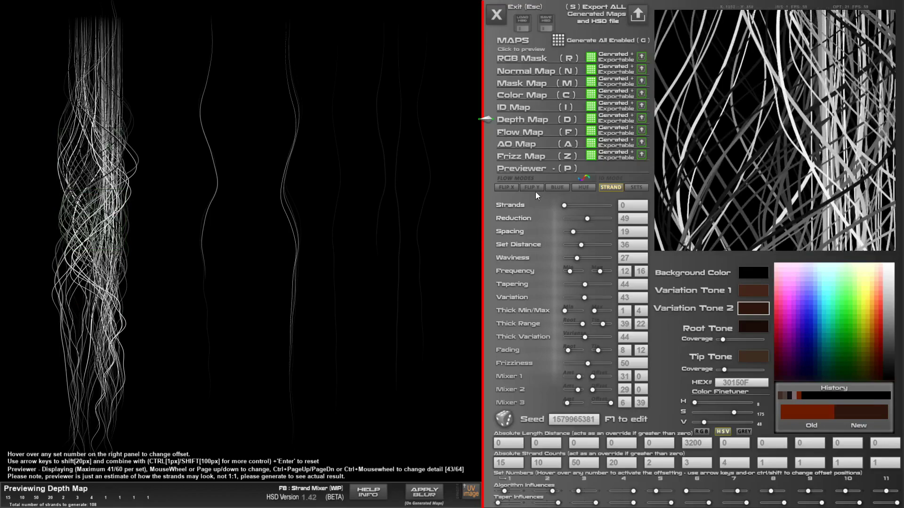
{"action": "left_click", "coordinate": [523, 134]}
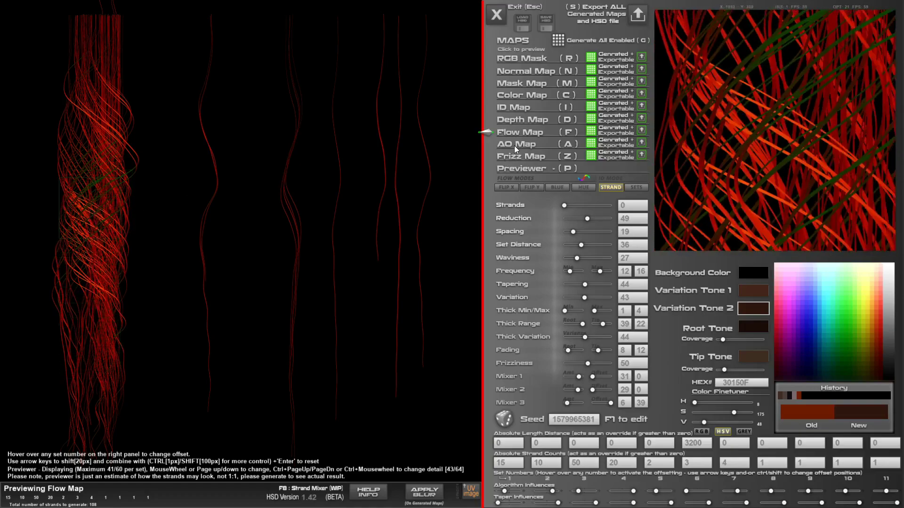
{"action": "left_click", "coordinate": [514, 146]}
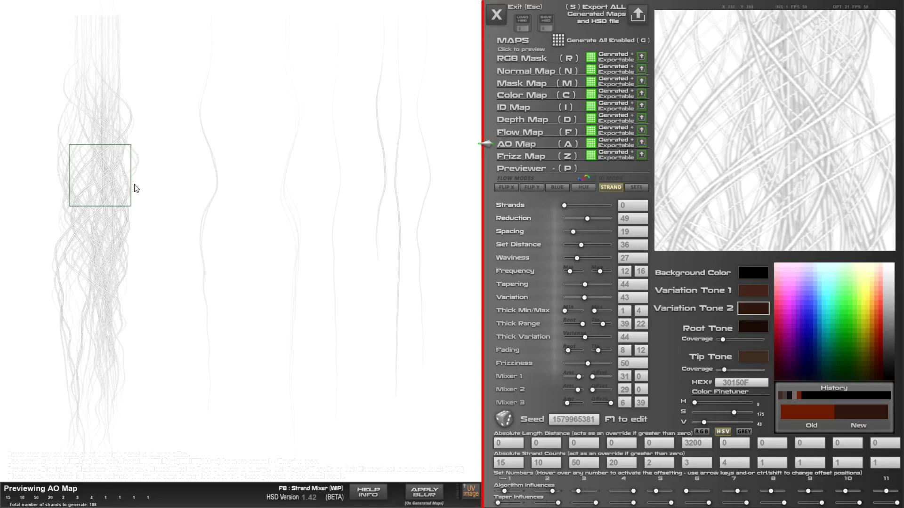
- Preview the Frizz Map and move the close-up box over several areas of the strands
{"action": "left_click_drag", "start_coordinate": [116, 184], "coordinate": [109, 219]}
{"action": "left_click", "coordinate": [510, 159]}
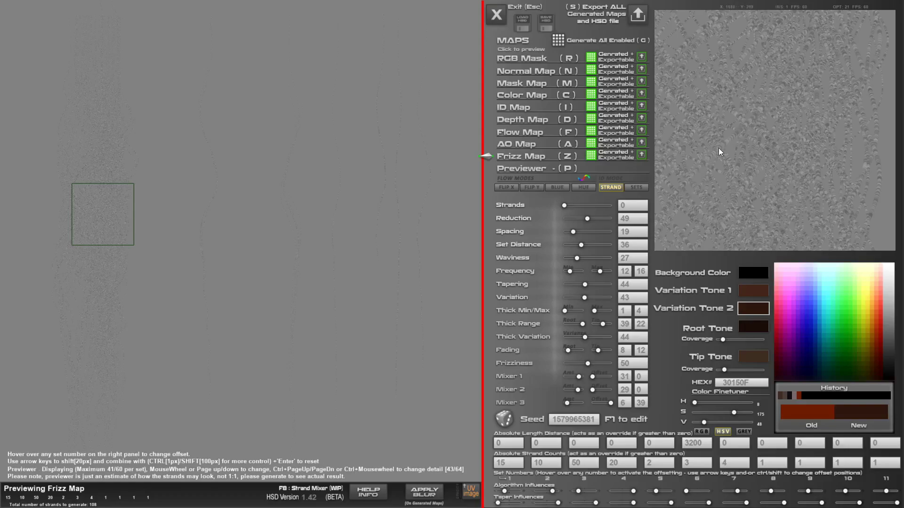
{"action": "left_click_drag", "start_coordinate": [122, 210], "coordinate": [99, 146]}
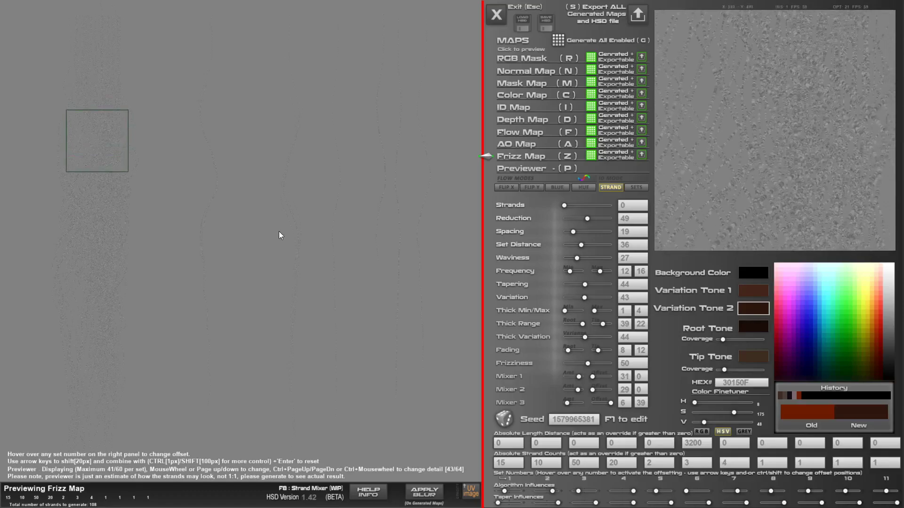
{"action": "left_click_drag", "start_coordinate": [66, 175], "coordinate": [106, 78]}
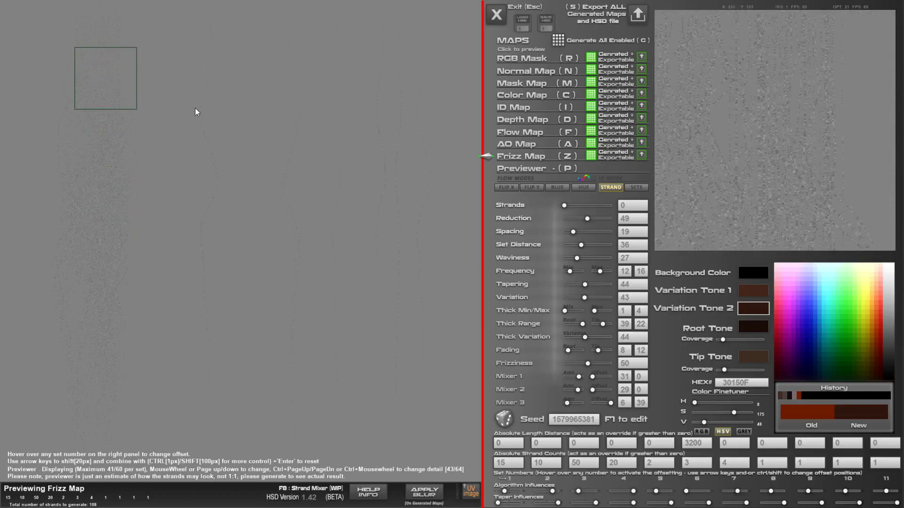
- Cycle through every map preview from RGB Mask down to the Frizz Map
{"action": "left_click", "coordinate": [541, 58]}
{"action": "left_click", "coordinate": [535, 71]}
{"action": "left_click", "coordinate": [532, 83]}
{"action": "left_click", "coordinate": [532, 95]}
{"action": "left_click", "coordinate": [530, 109]}
{"action": "left_click", "coordinate": [527, 120]}
{"action": "left_click", "coordinate": [528, 132]}
{"action": "left_click", "coordinate": [527, 144]}
{"action": "left_click", "coordinate": [528, 156]}
- With RGB Mask previewed, export all maps as HSD_DEMO20thAug into the Desktop's HSD folder
{"action": "left_click", "coordinate": [525, 59]}
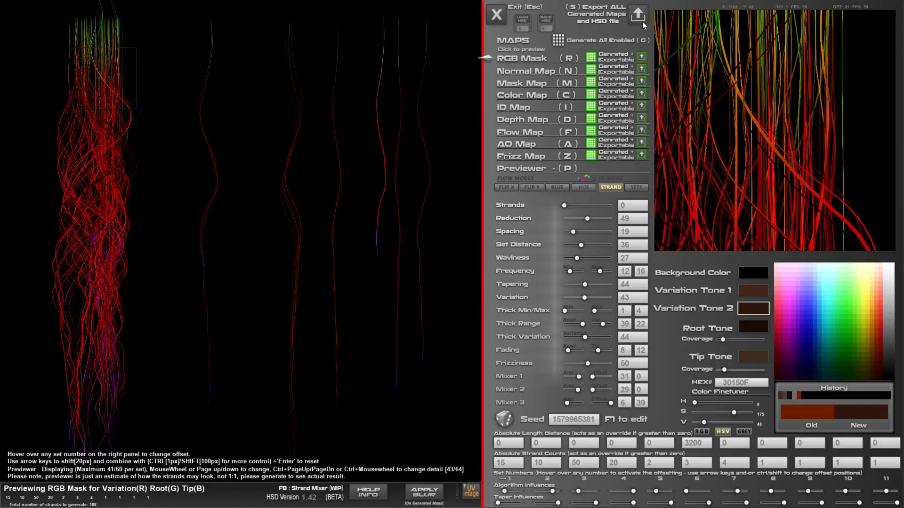
{"action": "left_click", "coordinate": [638, 15]}
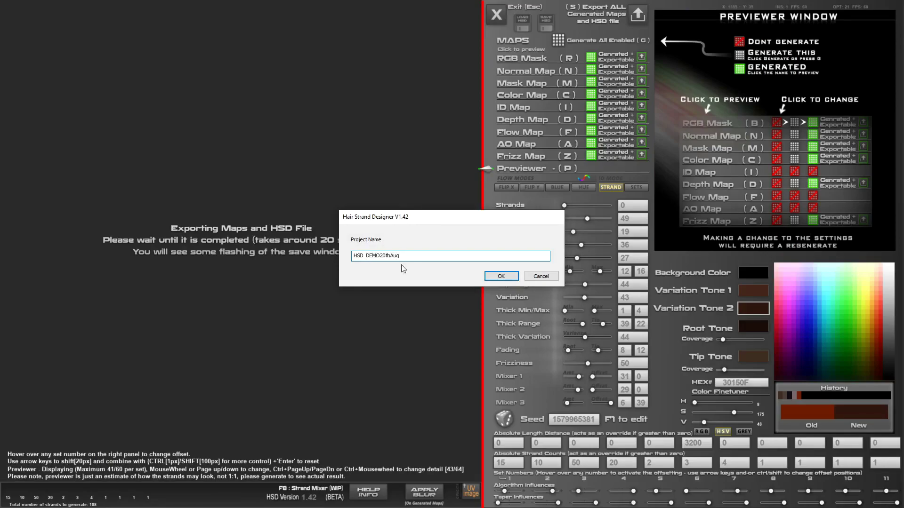
{"action": "left_click", "coordinate": [501, 276]}
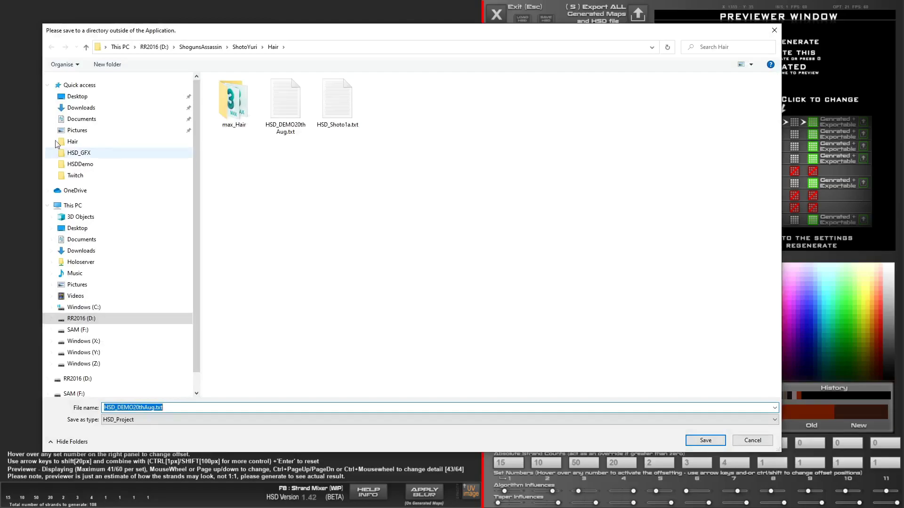
{"action": "left_click", "coordinate": [57, 100]}
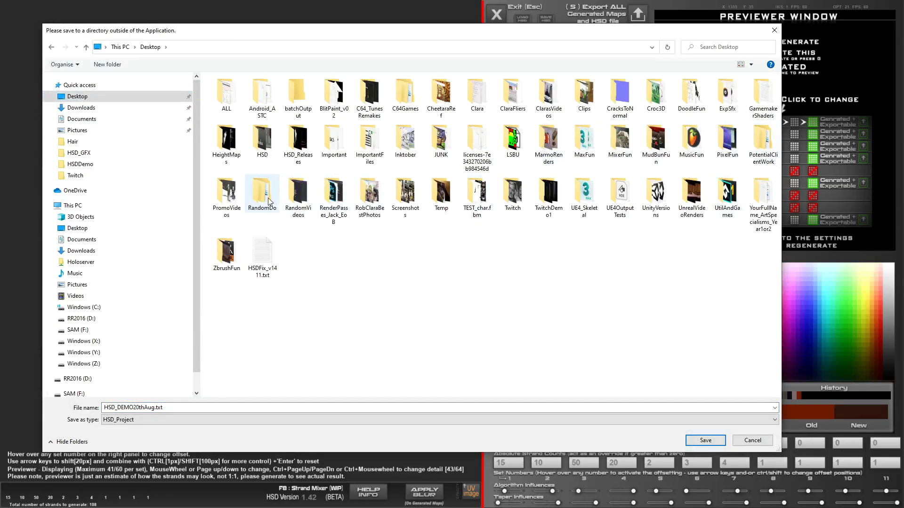
{"action": "double_click", "coordinate": [272, 148]}
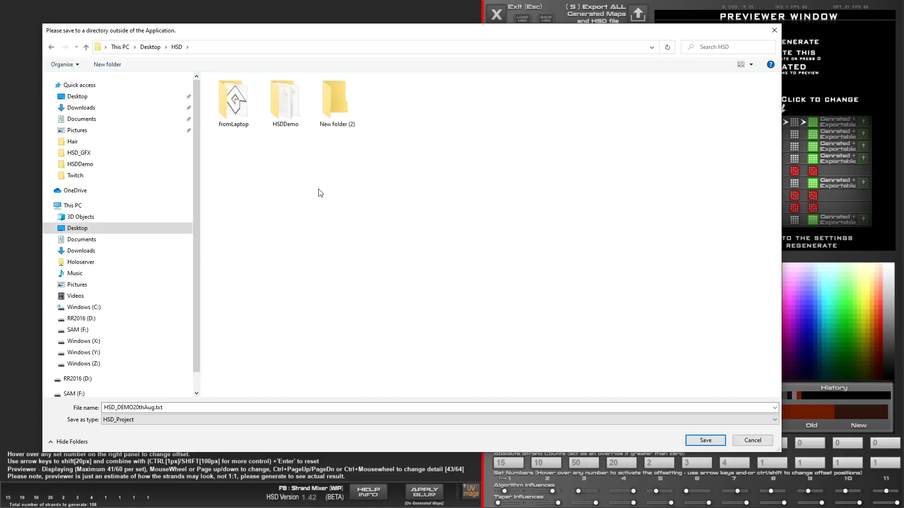
{"action": "left_click", "coordinate": [696, 440]}
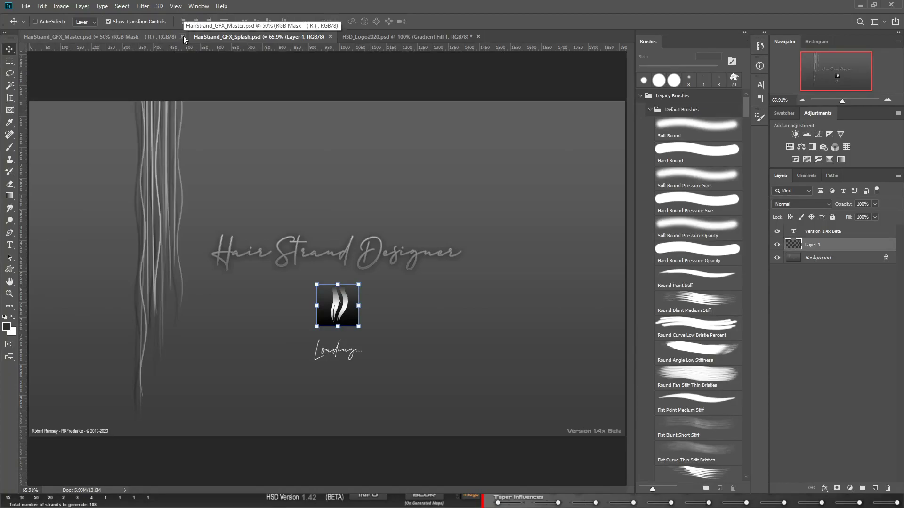
- Bring up Photoshop's File menu over the HairStrand_GFX_Splash.psd document
{"action": "left_click", "coordinate": [26, 6]}
- Open the HSD_DEMO20thAug Color, Depth and AO PNGs together from Desktop > HSD
{"action": "left_click", "coordinate": [31, 25]}
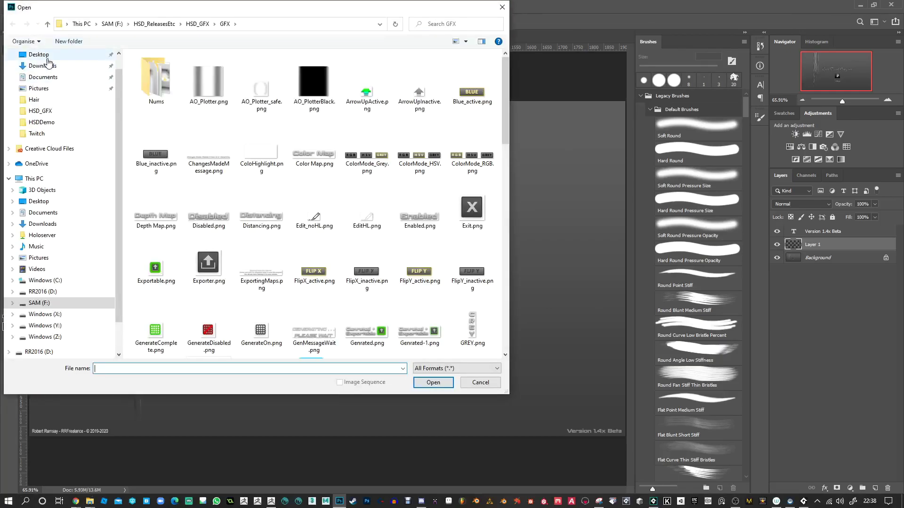
{"action": "left_click", "coordinate": [48, 58]}
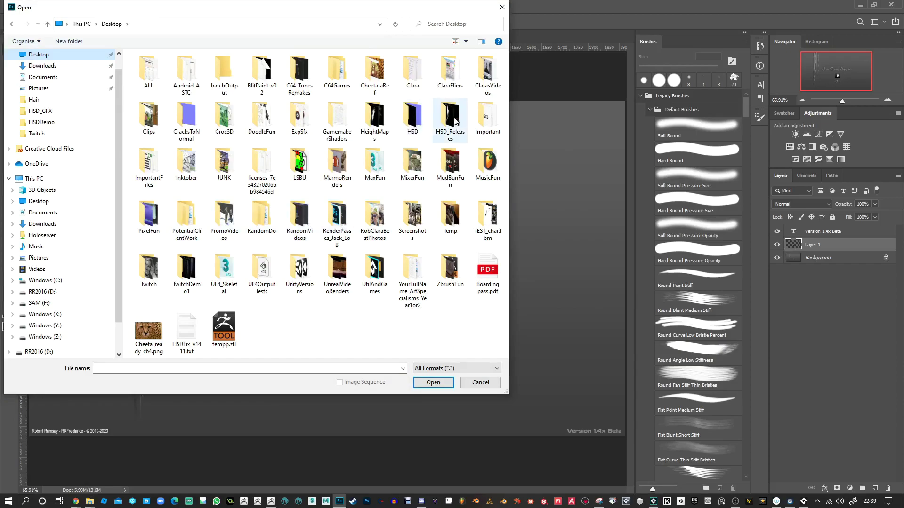
{"action": "double_click", "coordinate": [413, 119]}
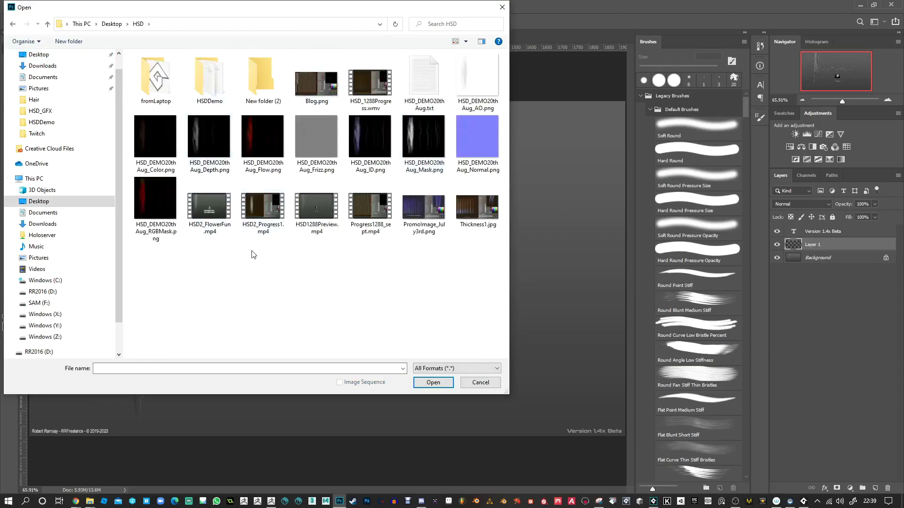
{"action": "left_click", "coordinate": [155, 138]}
{"action": "left_click", "coordinate": [202, 139], "text": "ctrl"}
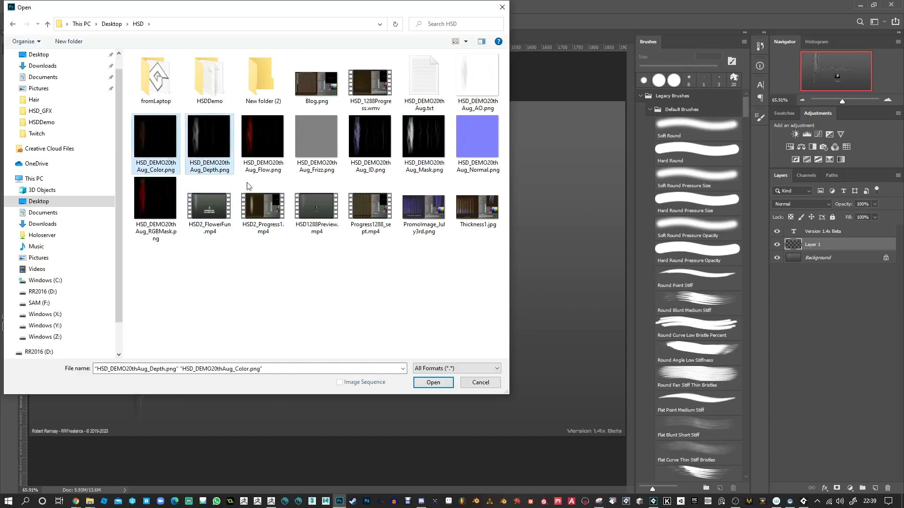
{"action": "left_click", "coordinate": [480, 94], "text": "ctrl"}
{"action": "left_click", "coordinate": [433, 382]}
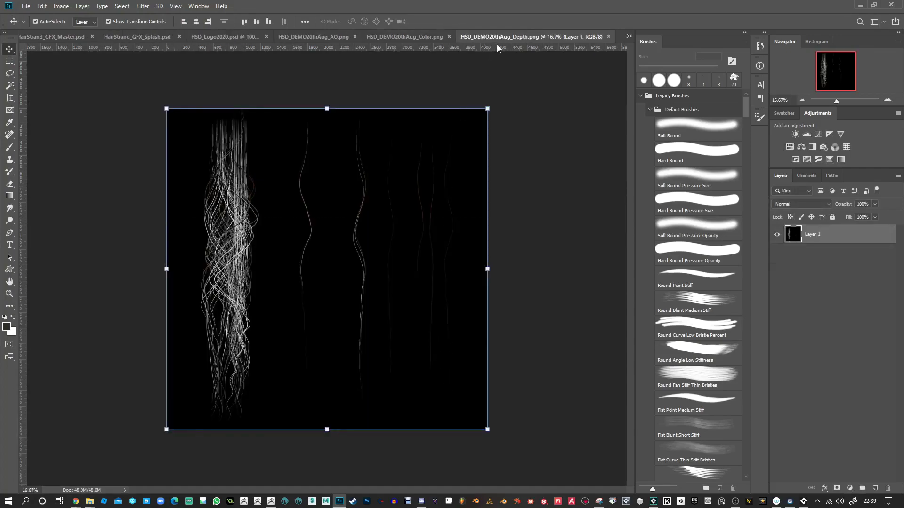
- Paste the depth map into the Color document as a layer in Overlay at 48% opacity
{"action": "left_click", "coordinate": [332, 38]}
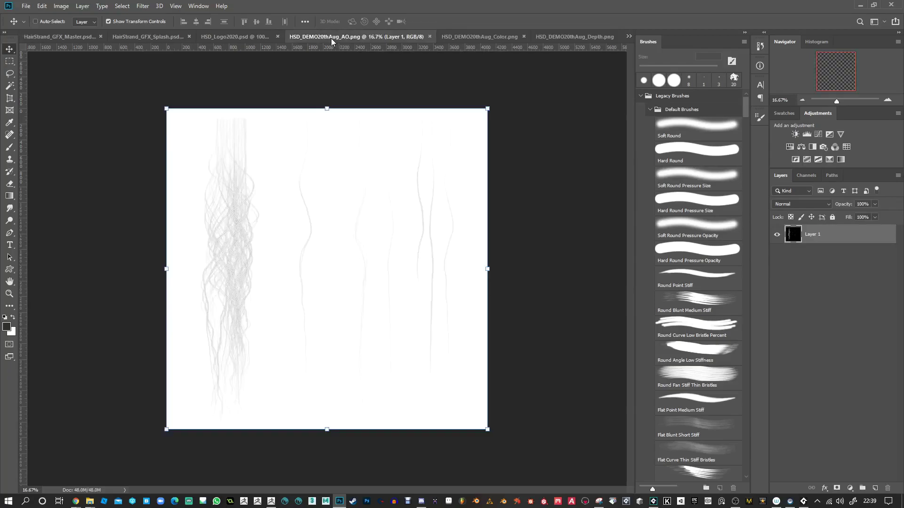
{"action": "left_click", "coordinate": [455, 38]}
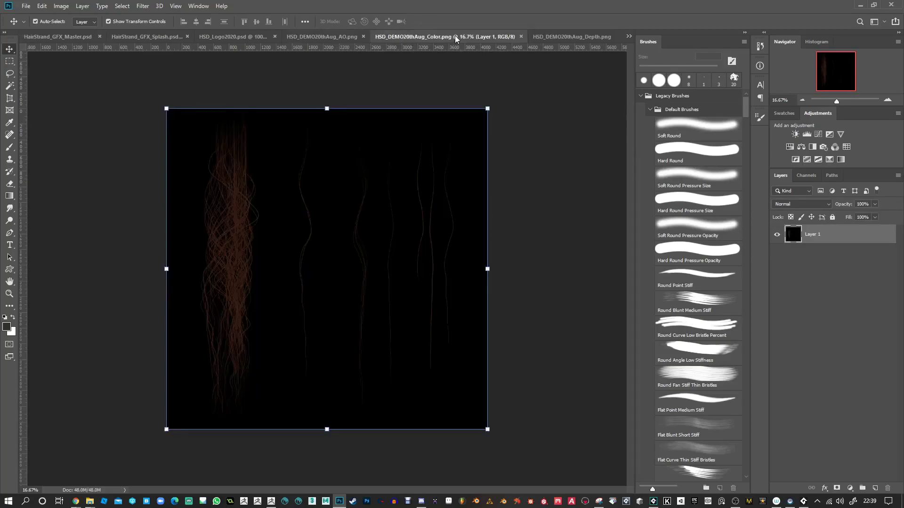
{"action": "key", "text": "ctrl+v"}
{"action": "scroll", "coordinate": [254, 311], "scroll_direction": "up", "scroll_amount": 5, "text": "alt"}
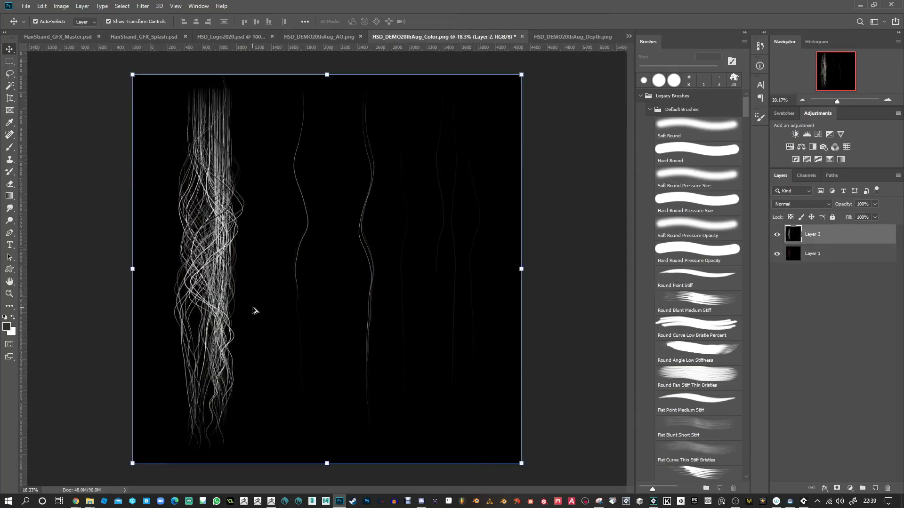
{"action": "scroll", "coordinate": [182, 265], "scroll_direction": "up", "scroll_amount": 2, "text": "alt"}
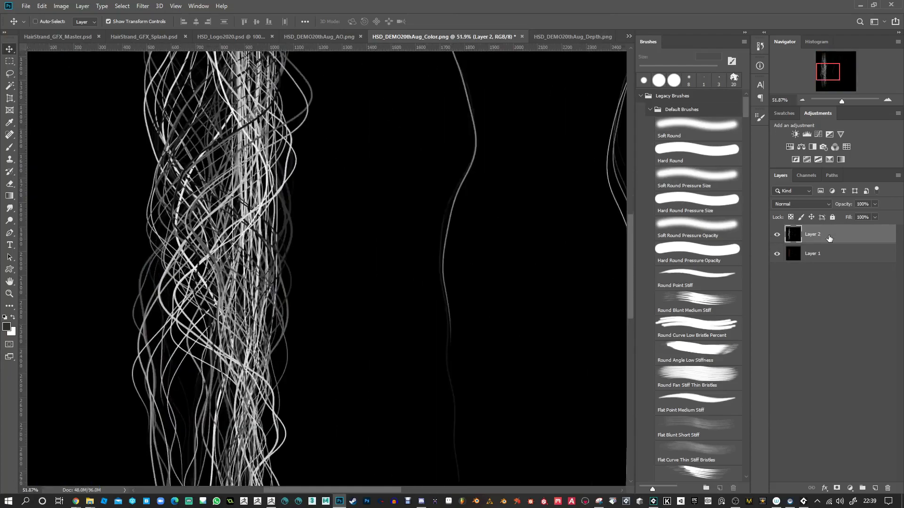
{"action": "left_click", "coordinate": [814, 204]}
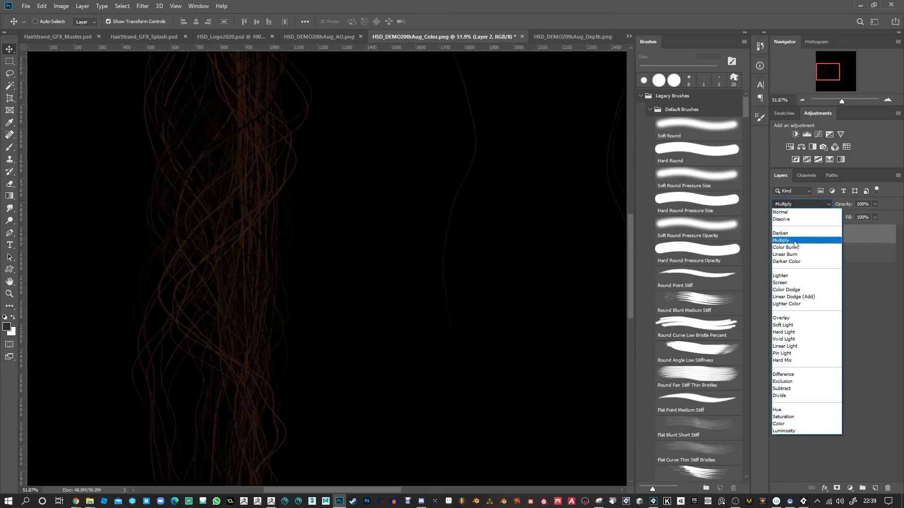
{"action": "left_click", "coordinate": [795, 319]}
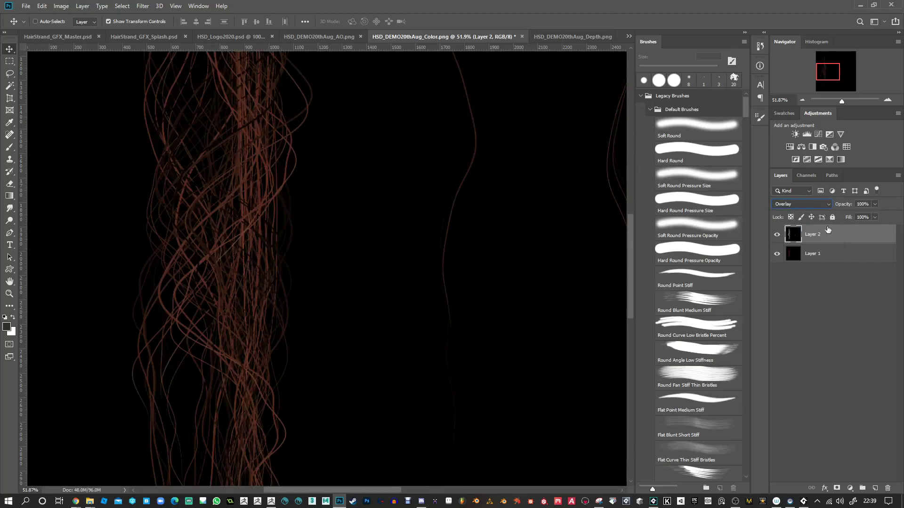
{"action": "left_click_drag", "start_coordinate": [844, 207], "coordinate": [717, 225]}
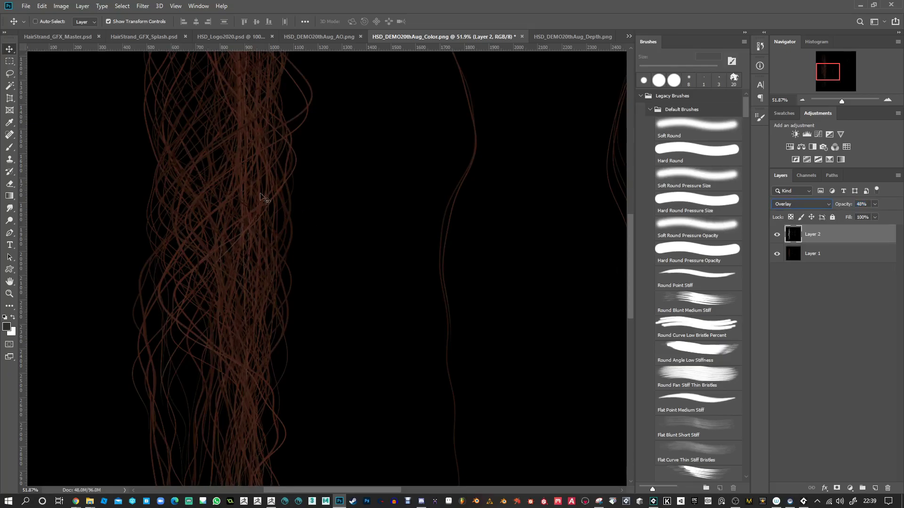
- Paste the AO map into the Color document as a Multiply-blended layer
{"action": "left_click", "coordinate": [551, 37]}
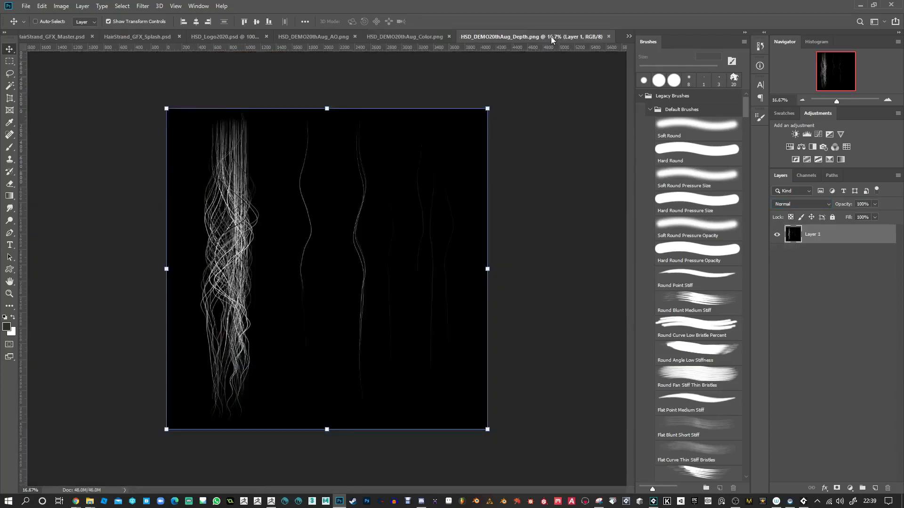
{"action": "left_click", "coordinate": [399, 36]}
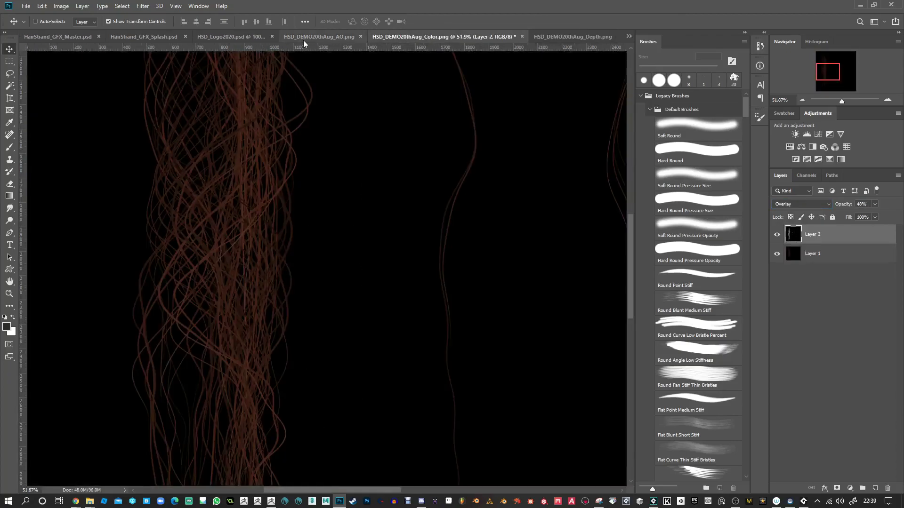
{"action": "left_click", "coordinate": [347, 37]}
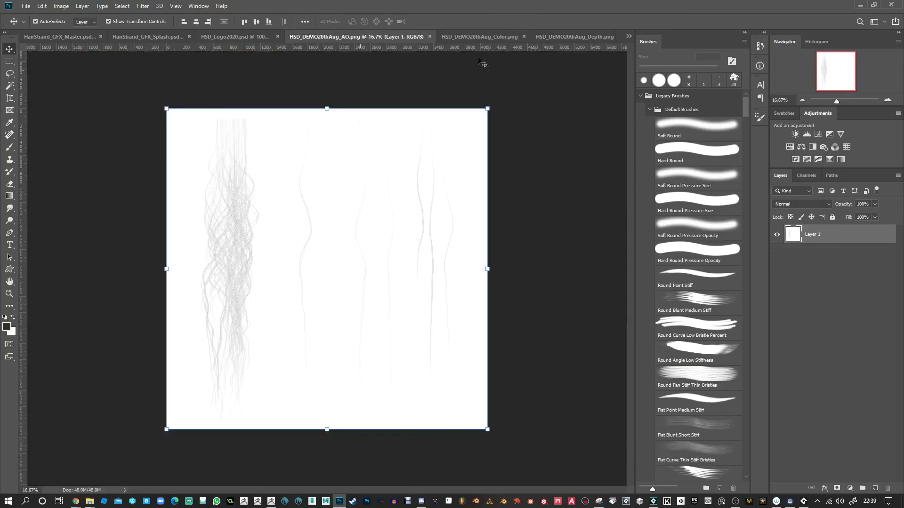
{"action": "left_click", "coordinate": [488, 38]}
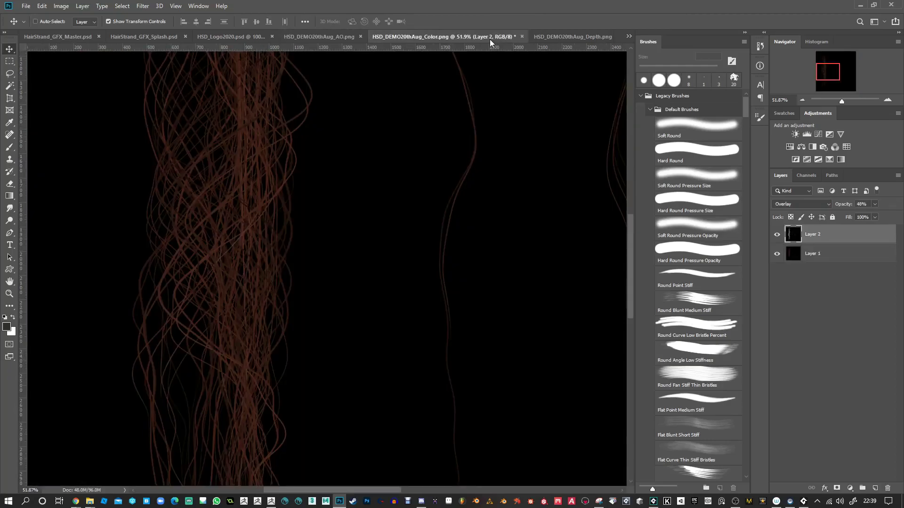
{"action": "key", "text": "ctrl+v"}
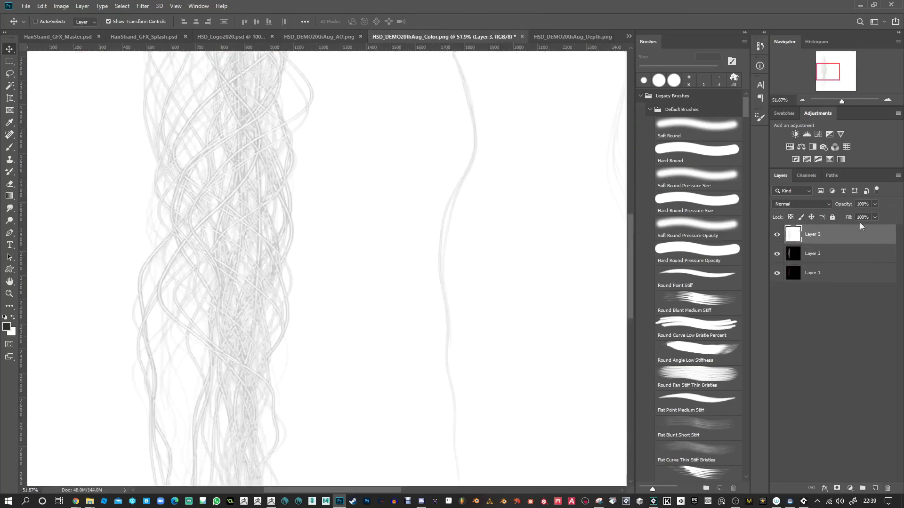
{"action": "left_click", "coordinate": [820, 207]}
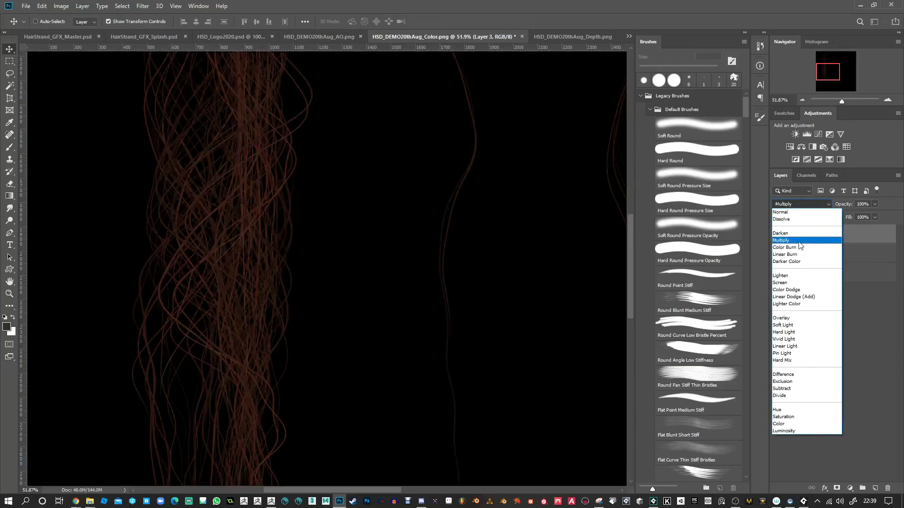
{"action": "left_click", "coordinate": [798, 240]}
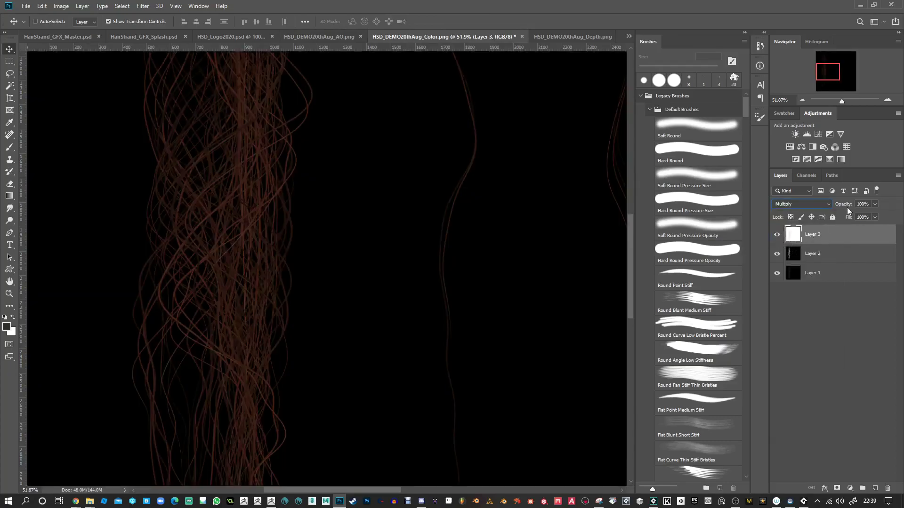
{"action": "left_click", "coordinate": [862, 204]}
{"action": "left_click", "coordinate": [793, 241]}
- Apply Levels to Layer 3 with black input 142, then zoom out to the whole canvas
{"action": "key", "text": "ctrl+l"}
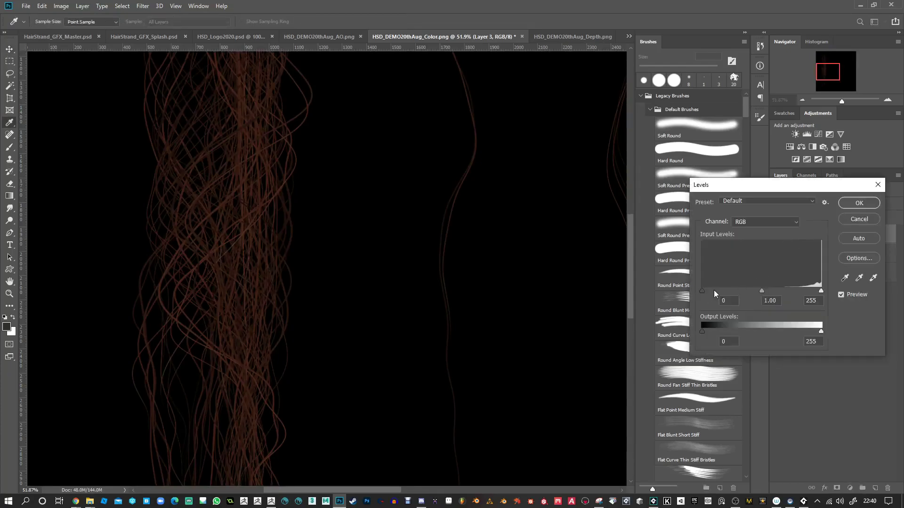
{"action": "left_click_drag", "start_coordinate": [774, 290], "coordinate": [800, 290]}
{"action": "left_click", "coordinate": [814, 291]}
{"action": "left_click", "coordinate": [859, 203]}
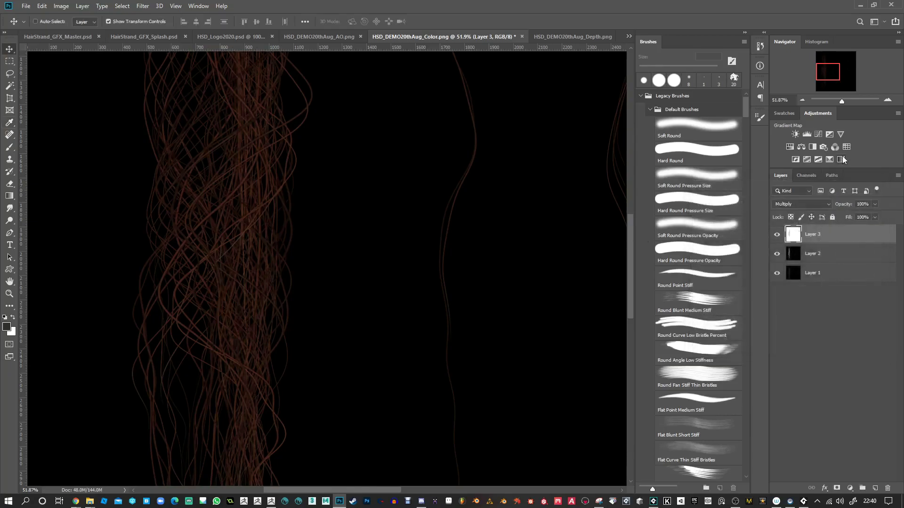
{"action": "left_click_drag", "start_coordinate": [841, 100], "coordinate": [839, 101]}
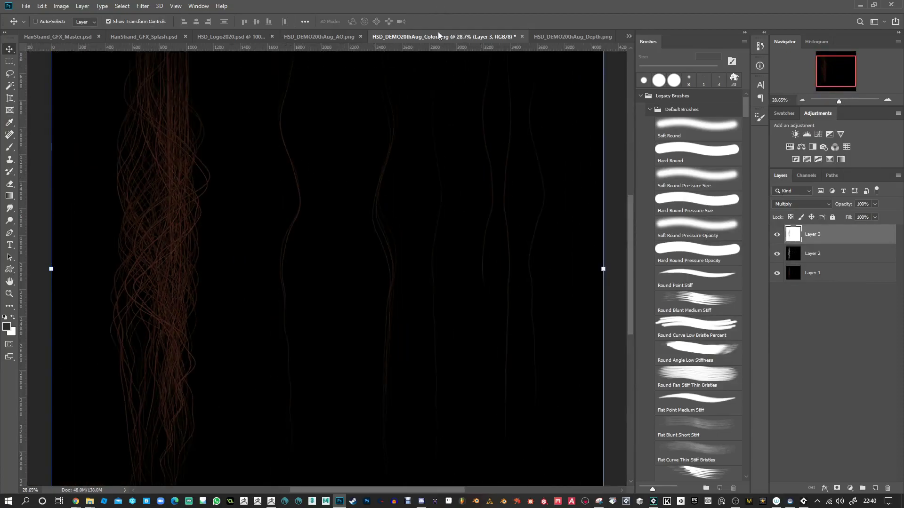
- Open HSD_DEMO20thAug_Normal.png from the HSD folder as a new document
{"action": "left_click", "coordinate": [26, 7]}
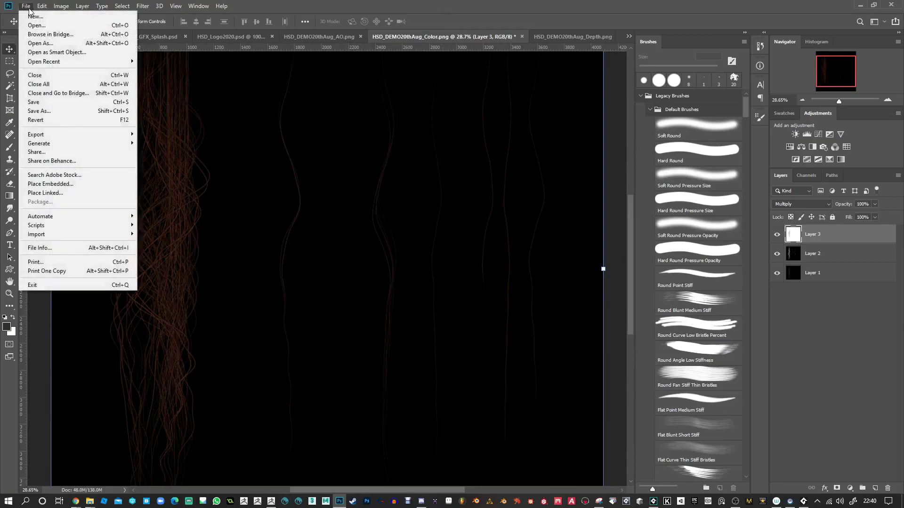
{"action": "left_click", "coordinate": [40, 27]}
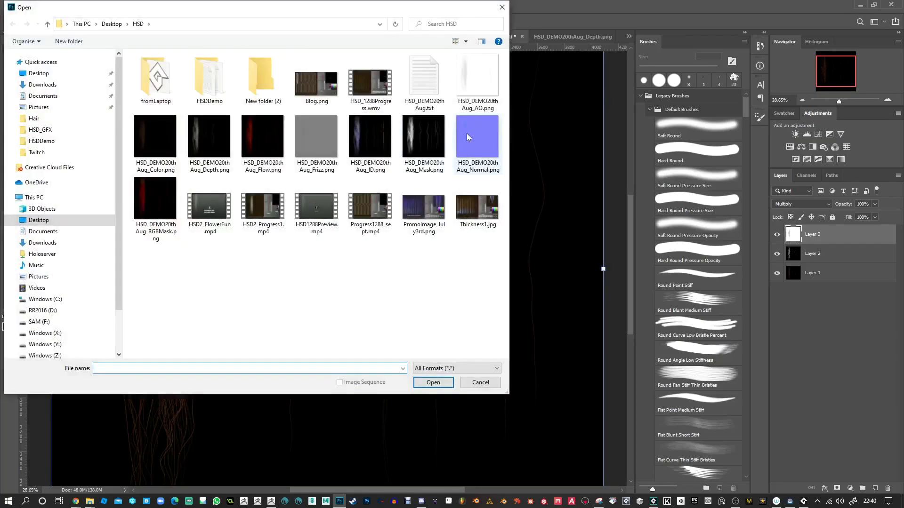
{"action": "left_click", "coordinate": [468, 135]}
{"action": "left_click", "coordinate": [440, 383]}
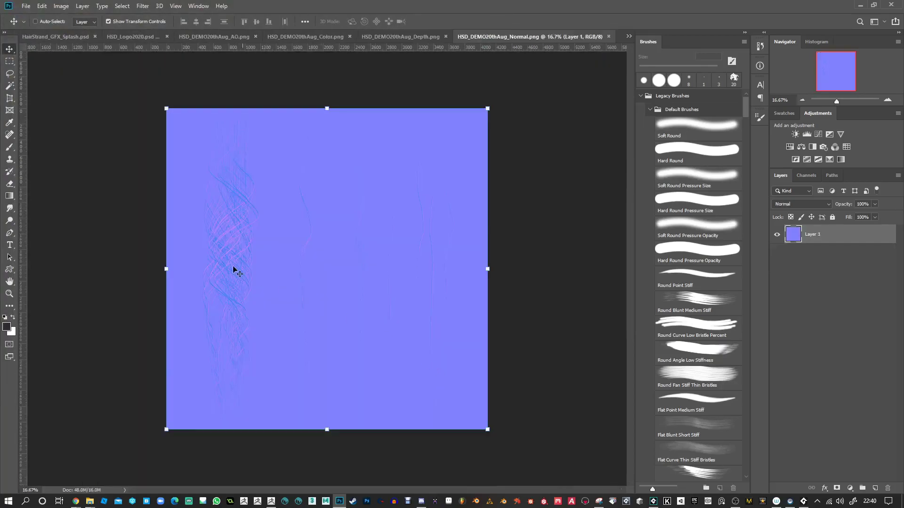
- Zoom in and out on the normal map to inspect the blue and pink strands
{"action": "scroll", "coordinate": [202, 252], "scroll_direction": "up", "scroll_amount": 5, "text": "alt"}
{"action": "scroll", "coordinate": [186, 217], "scroll_direction": "up", "scroll_amount": 6, "text": "alt"}
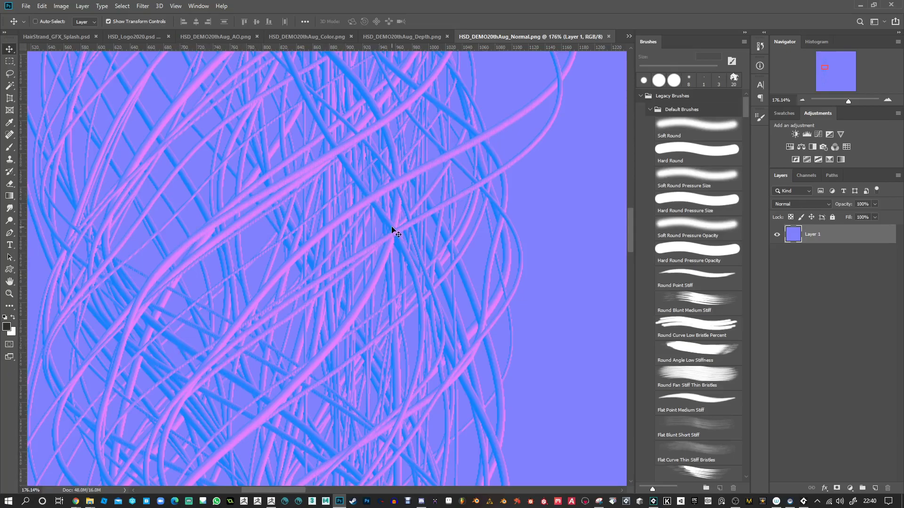
{"action": "scroll", "coordinate": [326, 232], "scroll_direction": "down", "scroll_amount": 6, "text": "alt"}
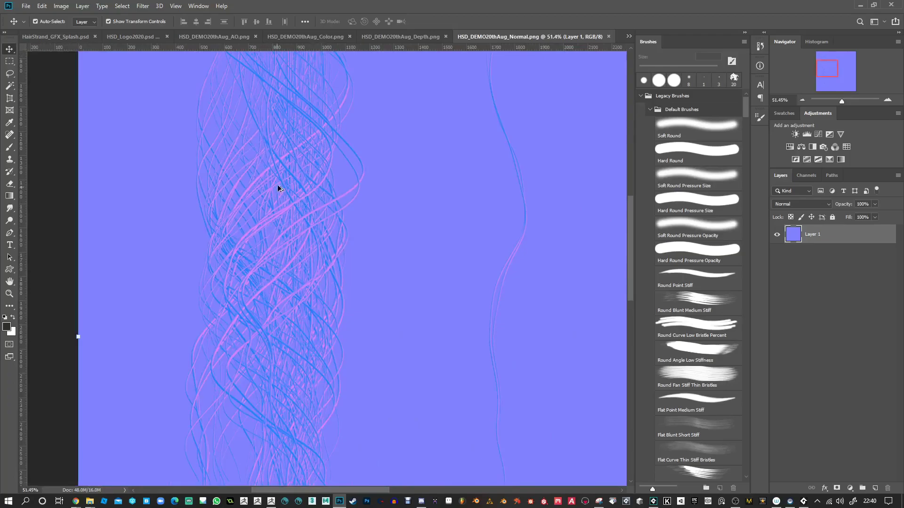
{"action": "scroll", "coordinate": [295, 194], "scroll_direction": "down", "scroll_amount": 1, "text": "alt"}
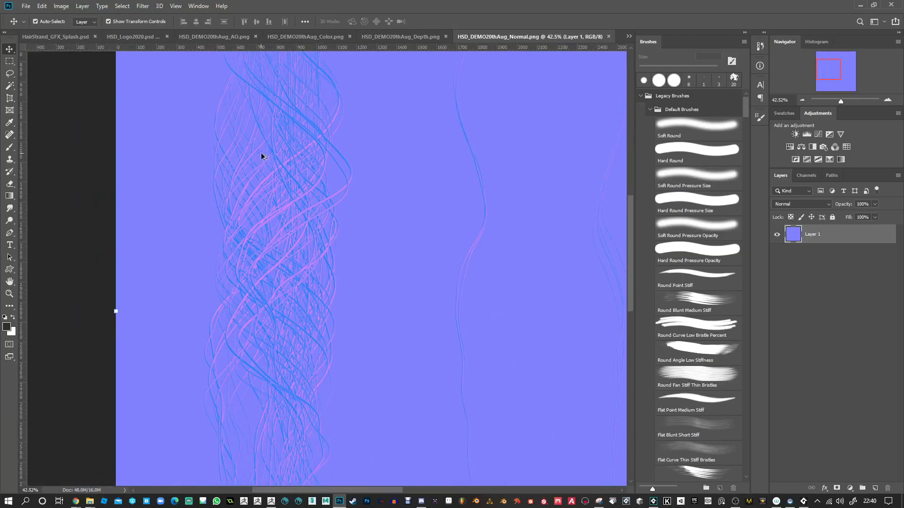
{"action": "scroll", "coordinate": [262, 145], "scroll_direction": "down", "scroll_amount": 2, "text": "alt"}
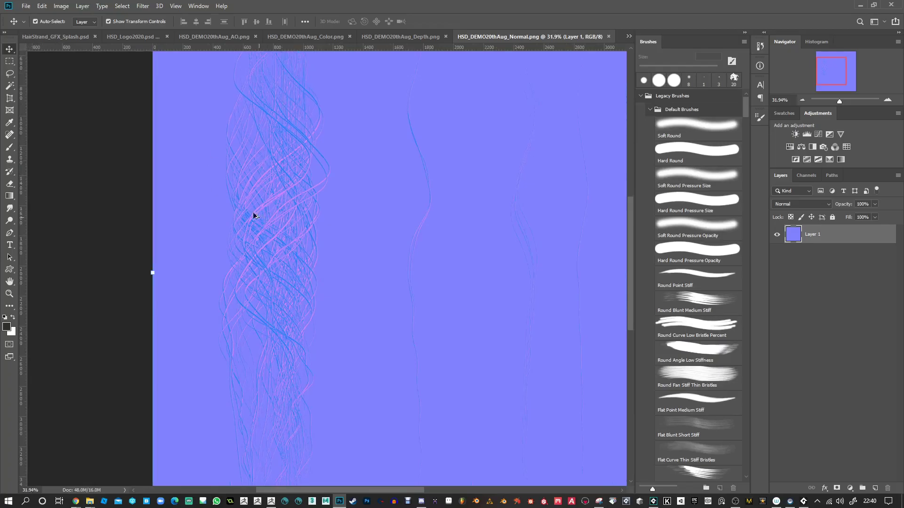
{"action": "scroll", "coordinate": [269, 208], "scroll_direction": "down", "scroll_amount": 1, "text": "alt"}
{"action": "scroll", "coordinate": [265, 197], "scroll_direction": "up", "scroll_amount": 1, "text": "alt"}
{"action": "scroll", "coordinate": [264, 196], "scroll_direction": "down", "scroll_amount": 2, "text": "alt"}
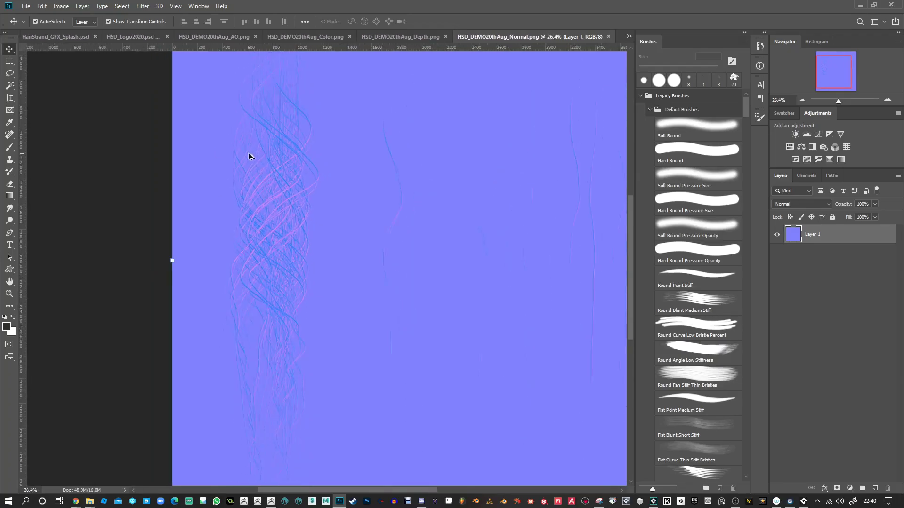
{"action": "scroll", "coordinate": [250, 158], "scroll_direction": "down", "scroll_amount": 2, "text": "alt"}
{"action": "scroll", "coordinate": [139, 184], "scroll_direction": "up", "scroll_amount": 5, "text": "alt"}
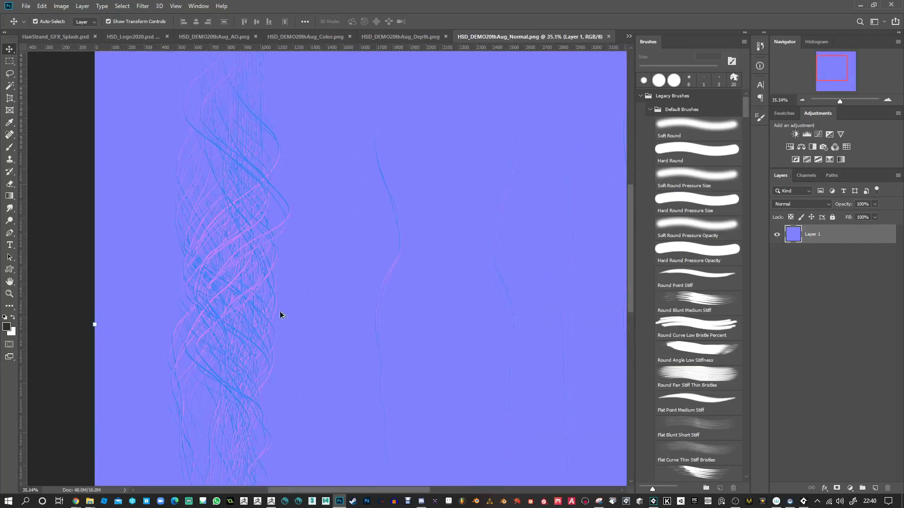
{"action": "scroll", "coordinate": [230, 209], "scroll_direction": "up", "scroll_amount": 9, "text": "alt"}
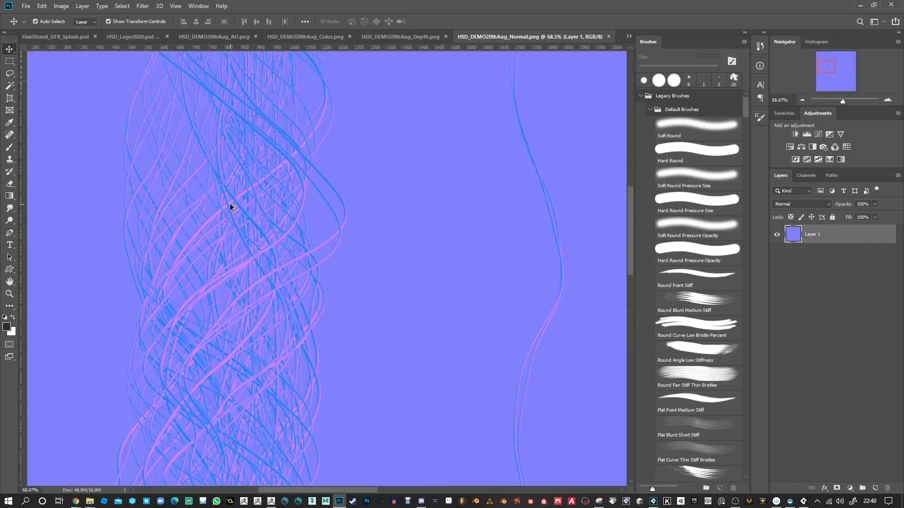
{"action": "scroll", "coordinate": [230, 207], "scroll_direction": "up", "scroll_amount": 10, "text": "alt"}
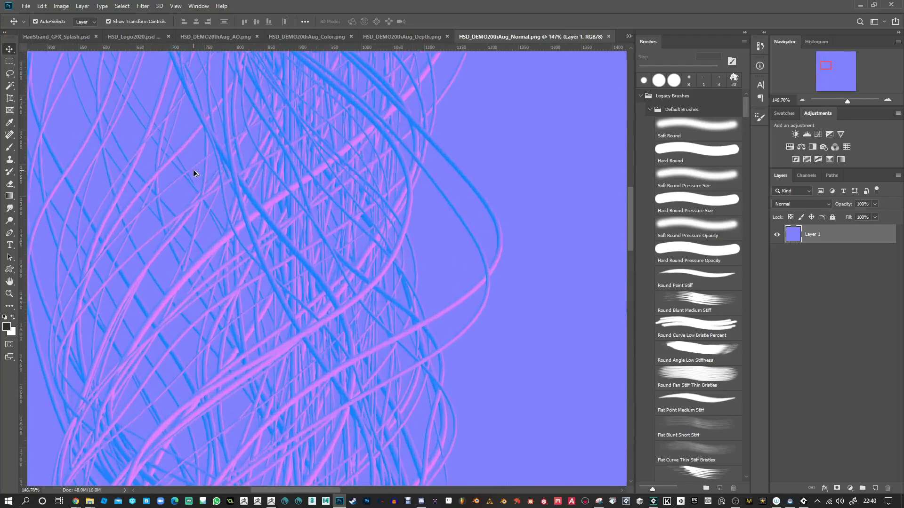
{"action": "scroll", "coordinate": [210, 197], "scroll_direction": "up", "scroll_amount": 14, "text": "alt"}
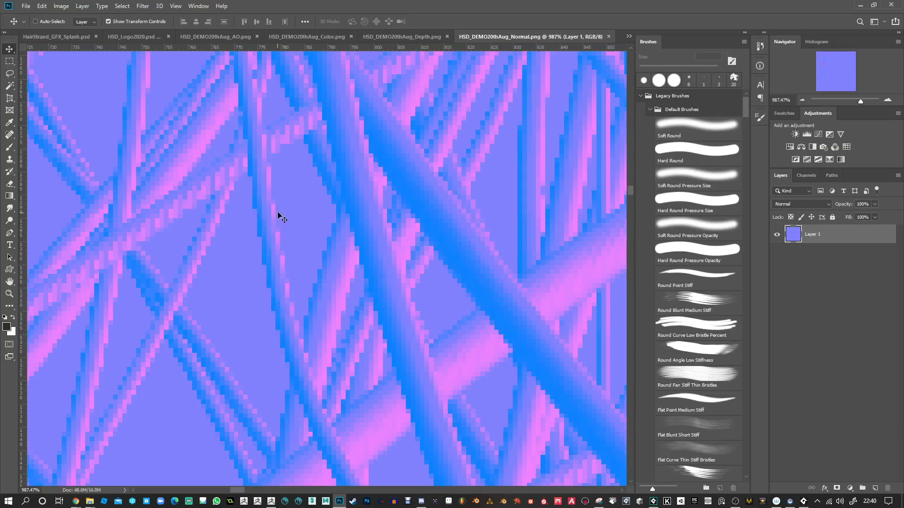
{"action": "scroll", "coordinate": [273, 271], "scroll_direction": "down", "scroll_amount": 3, "text": "alt"}
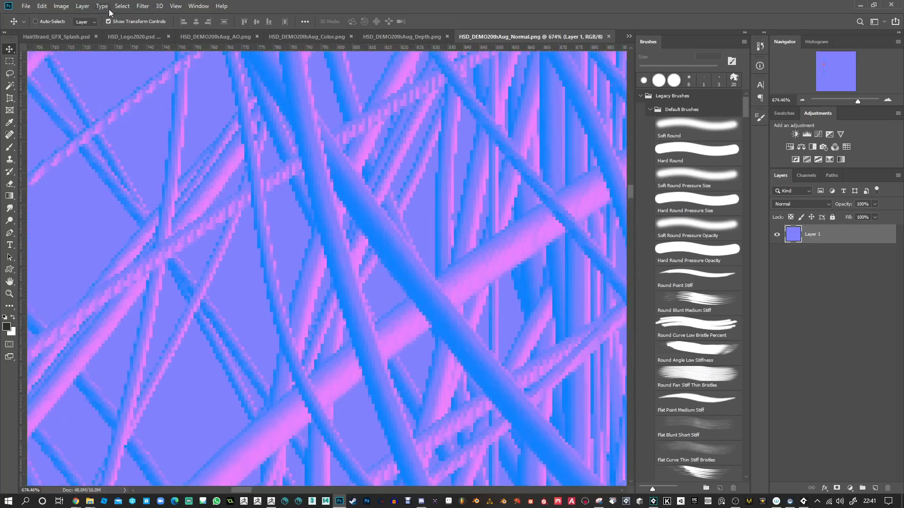
- Verify Use Graphics Processor is checked in Performance preferences, cancel, and bring up the Filter menu
{"action": "left_click", "coordinate": [142, 6]}
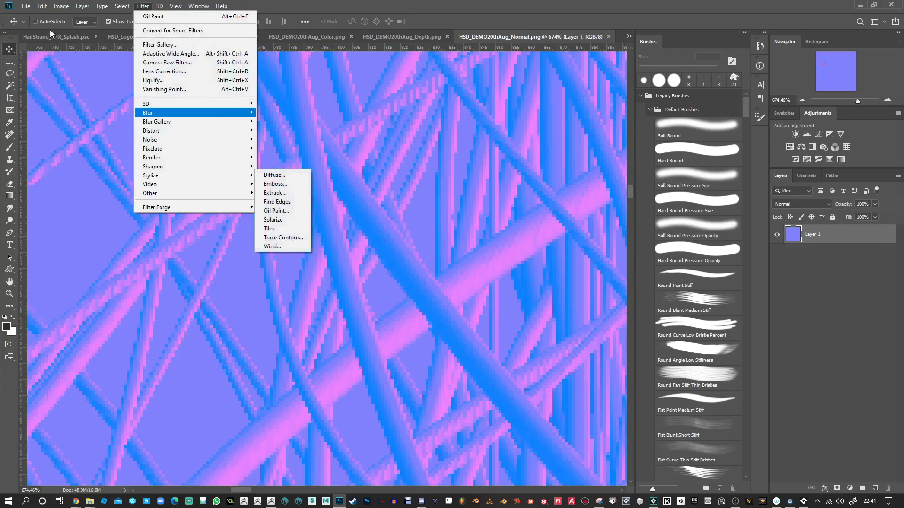
{"action": "mouse_move", "coordinate": [42, 6]}
{"action": "mouse_move", "coordinate": [88, 391]}
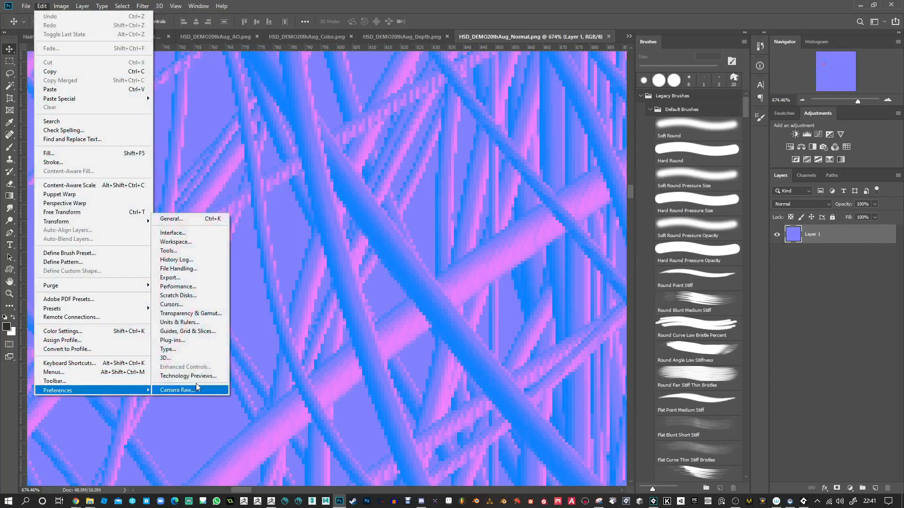
{"action": "left_click", "coordinate": [191, 287]}
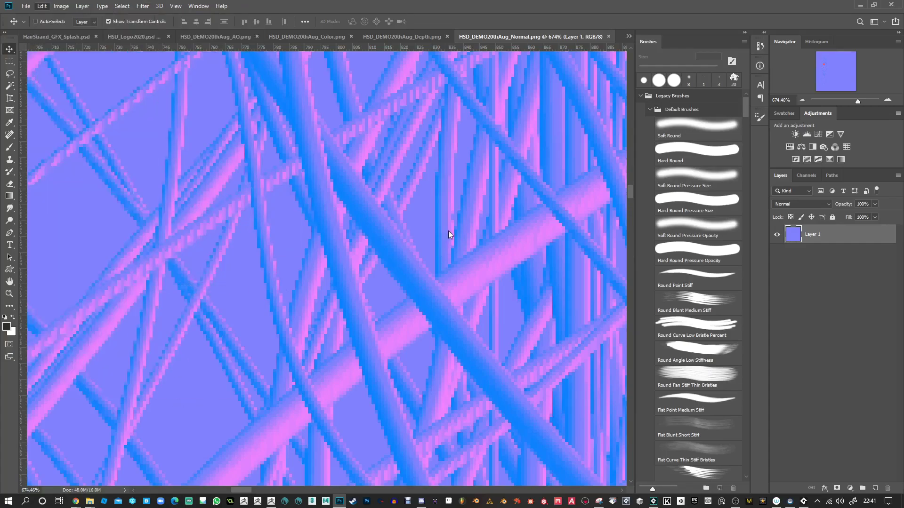
{"action": "key", "text": "i"}
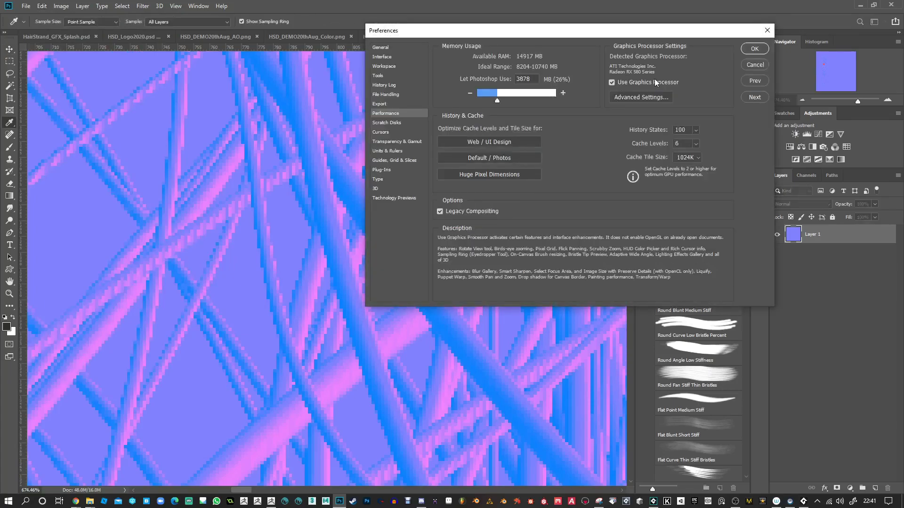
{"action": "left_click", "coordinate": [755, 63]}
{"action": "key", "text": "v"}
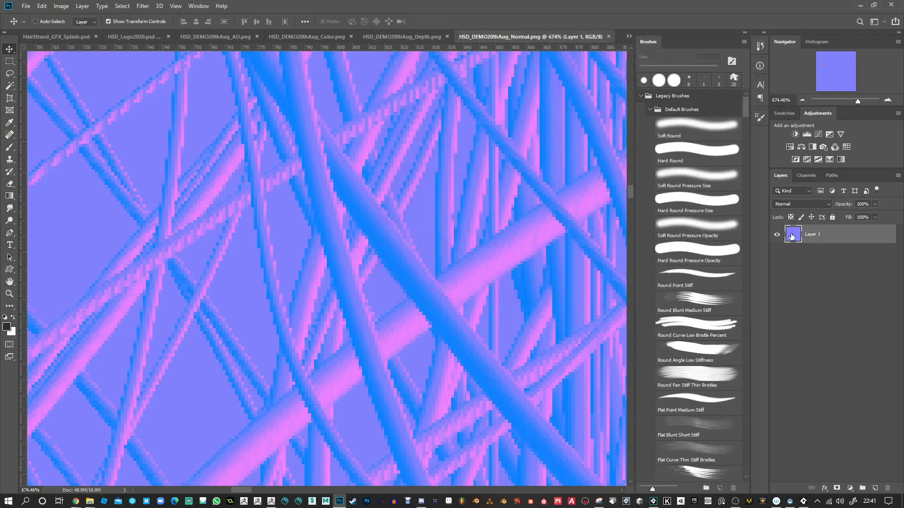
{"action": "left_click", "coordinate": [142, 6]}
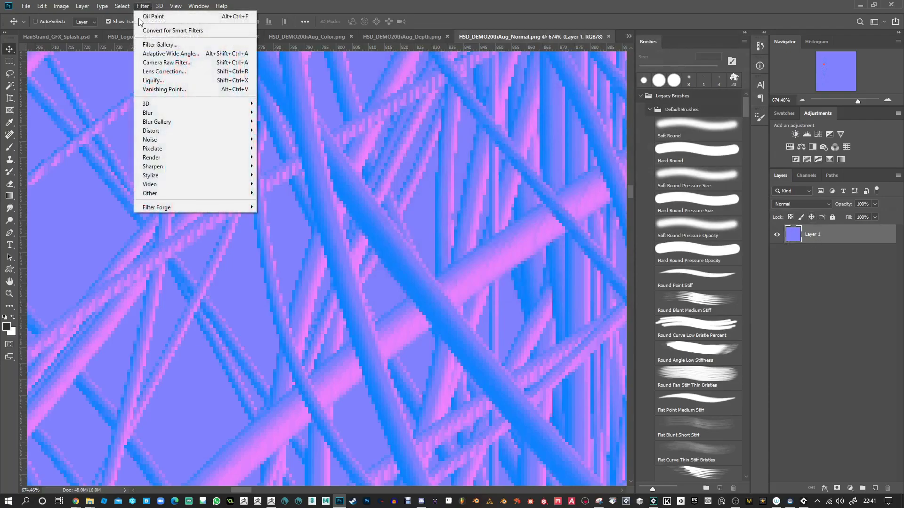
- Apply the Oil Paint filter to the normal map with Cleanliness 0.3 and Scale 0.1
{"action": "mouse_move", "coordinate": [181, 192]}
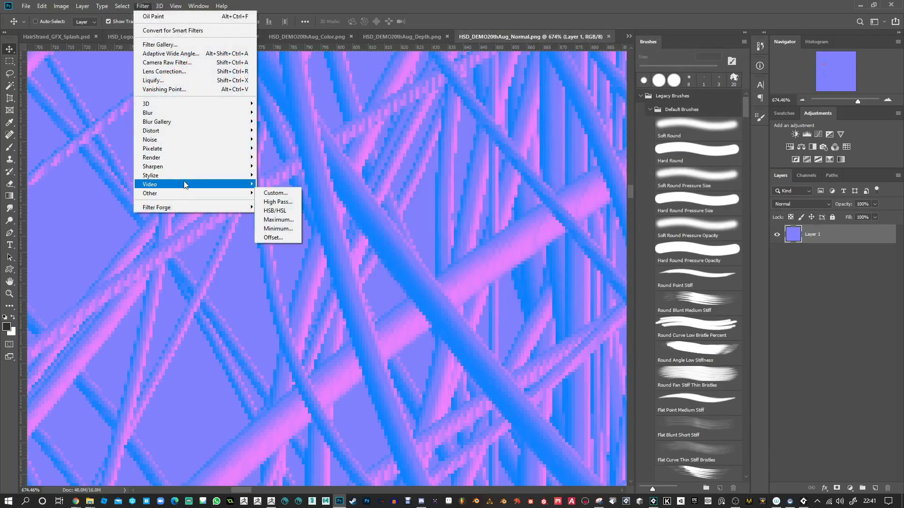
{"action": "mouse_move", "coordinate": [186, 175]}
{"action": "left_click", "coordinate": [278, 210]}
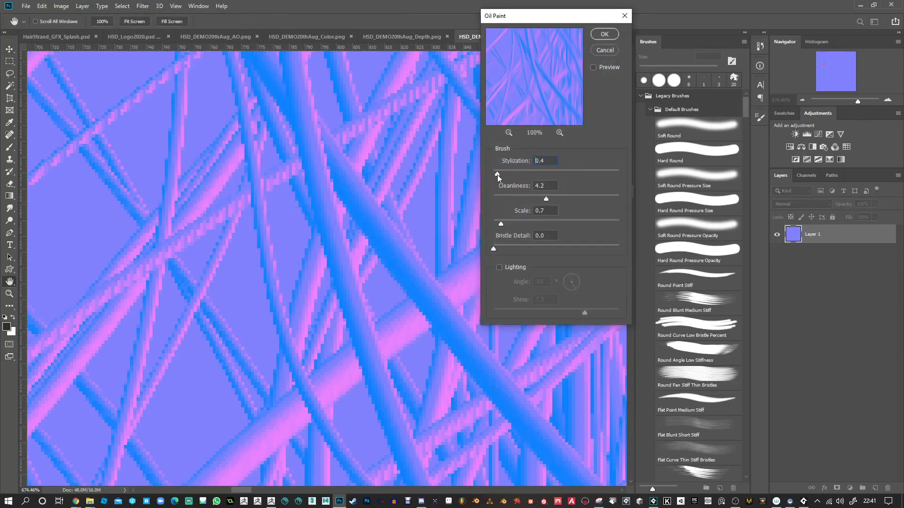
{"action": "mouse_move", "coordinate": [518, 196]}
{"action": "left_mouse_down"}
{"action": "mouse_move", "coordinate": [497, 197]}
{"action": "mouse_move", "coordinate": [490, 224]}
{"action": "left_mouse_up"}
{"action": "left_click", "coordinate": [533, 160]}
{"action": "left_click", "coordinate": [605, 35]}
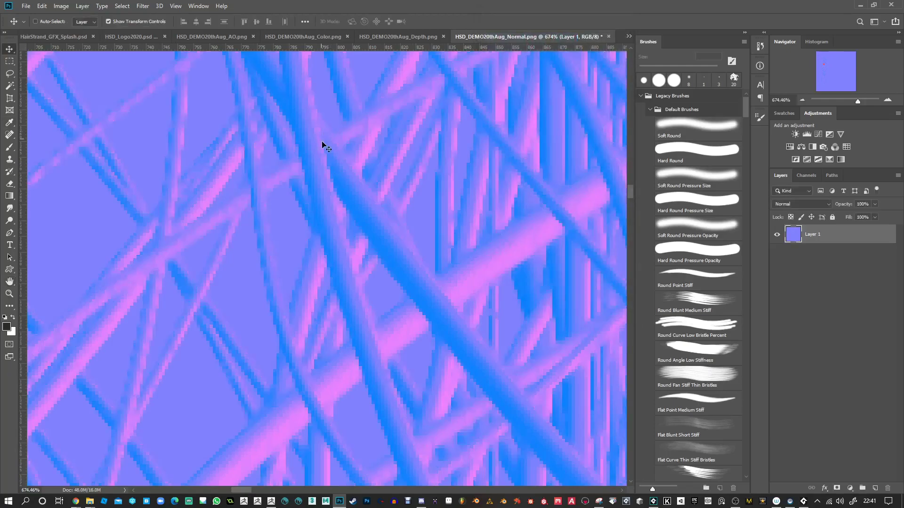
{"action": "key", "text": "ctrl+z"}
{"action": "key", "text": "ctrl+shift+z"}
- Stamp the smoothed result into Layer 2 and lower its opacity to 60%
{"action": "key", "text": "ctrl+shift+alt+e"}
{"action": "left_click", "coordinate": [777, 234]}
{"action": "key", "text": "ctrl+z"}
{"action": "key", "text": "ctrl+z"}
{"action": "key", "text": "ctrl+z"}
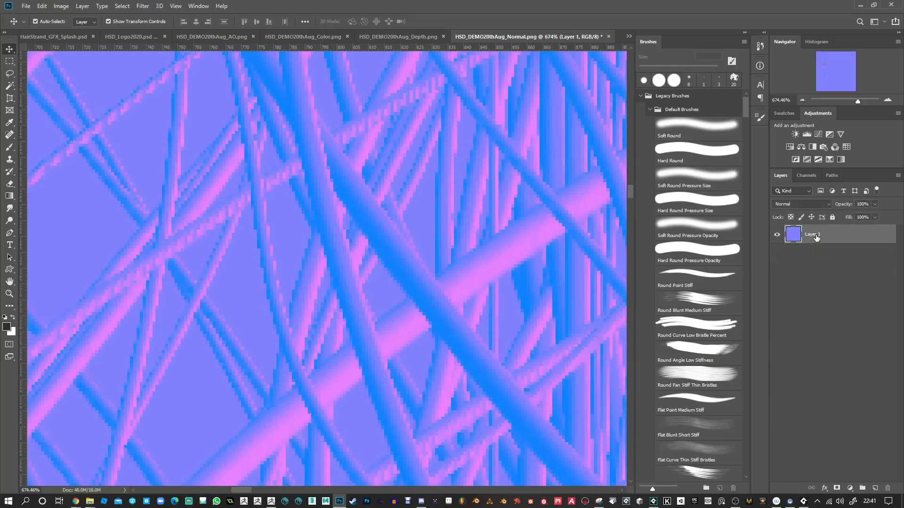
{"action": "key", "text": "ctrl+shift+z"}
{"action": "key", "text": "ctrl+shift+z"}
{"action": "left_click_drag", "start_coordinate": [848, 207], "coordinate": [775, 226]}
- Inspect the dense strands at 100% zoom and raise Layer 2's opacity to 100%
{"action": "key", "text": "ctrl+0"}
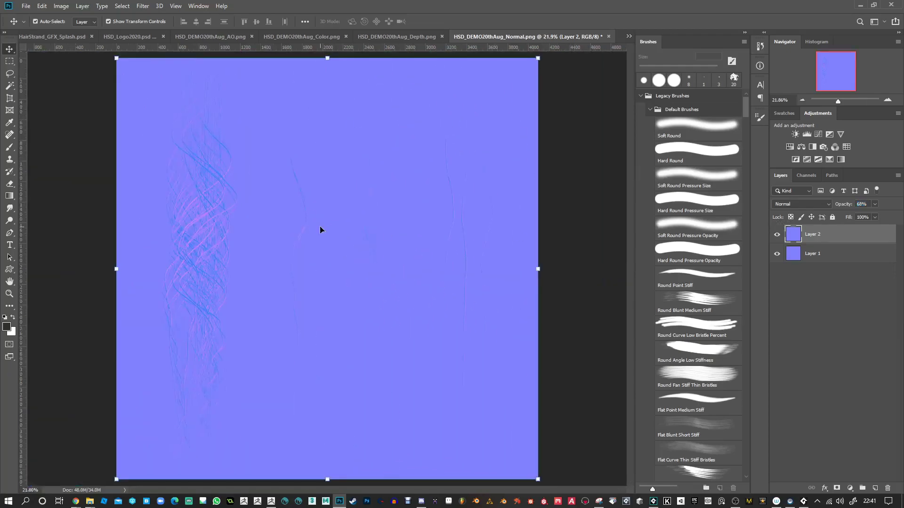
{"action": "key", "text": "ctrl+1"}
{"action": "left_click_drag", "start_coordinate": [169, 241], "coordinate": [501, 258]}
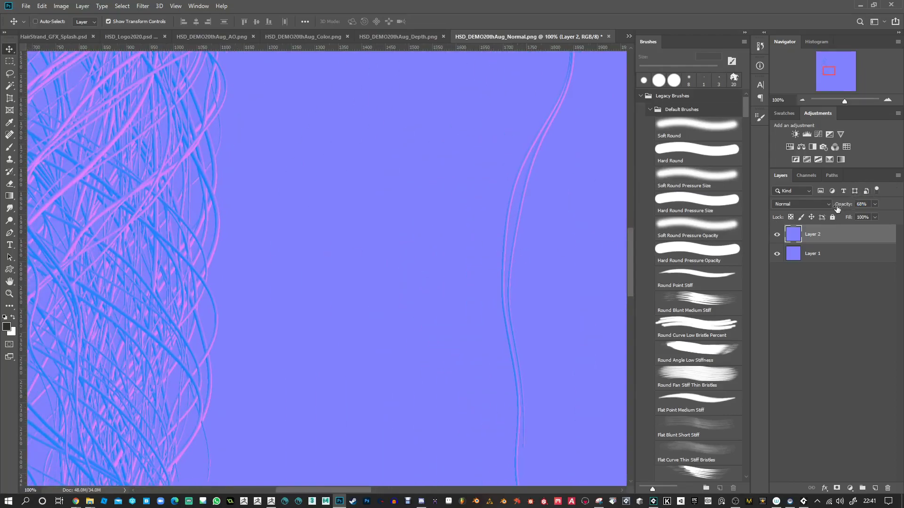
{"action": "left_click_drag", "start_coordinate": [836, 209], "coordinate": [883, 212]}
{"action": "scroll", "coordinate": [353, 264], "scroll_direction": "down", "scroll_amount": 2, "text": "alt"}
{"action": "scroll", "coordinate": [93, 211], "scroll_direction": "down", "scroll_amount": 8, "text": "alt"}
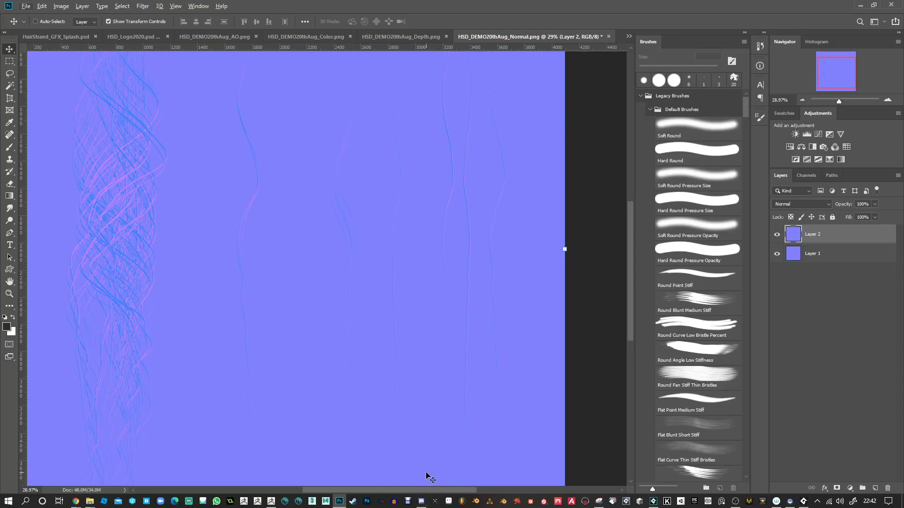
- Switch to Discord, showing the HairStrandDesigner announcements channel
{"action": "left_click", "coordinate": [422, 502]}
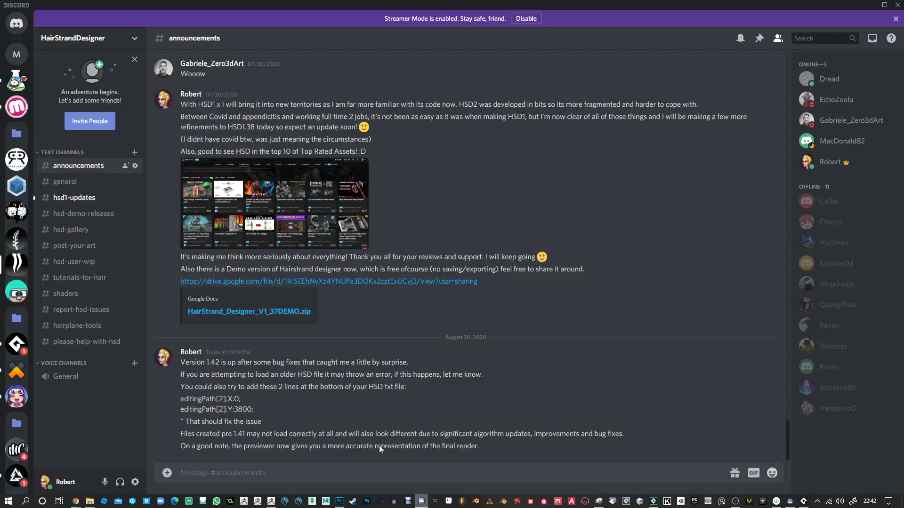